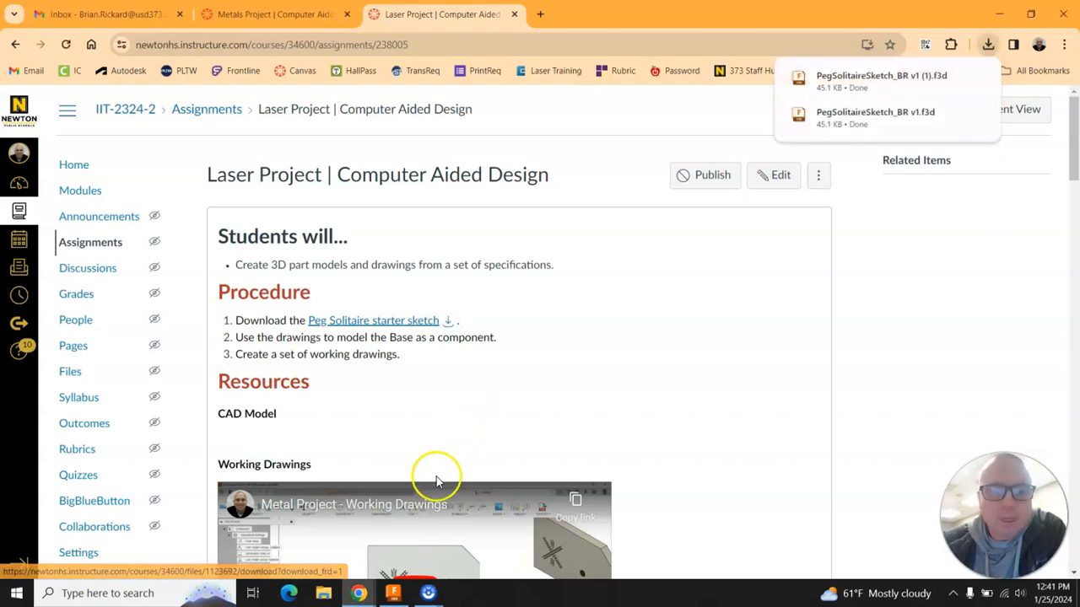
Switch to Fusion 360 and upload PegSolitaireSketch_BR v1 from the Downloads folder into the PegSolitaire_BR project folder
left_click(395, 593)
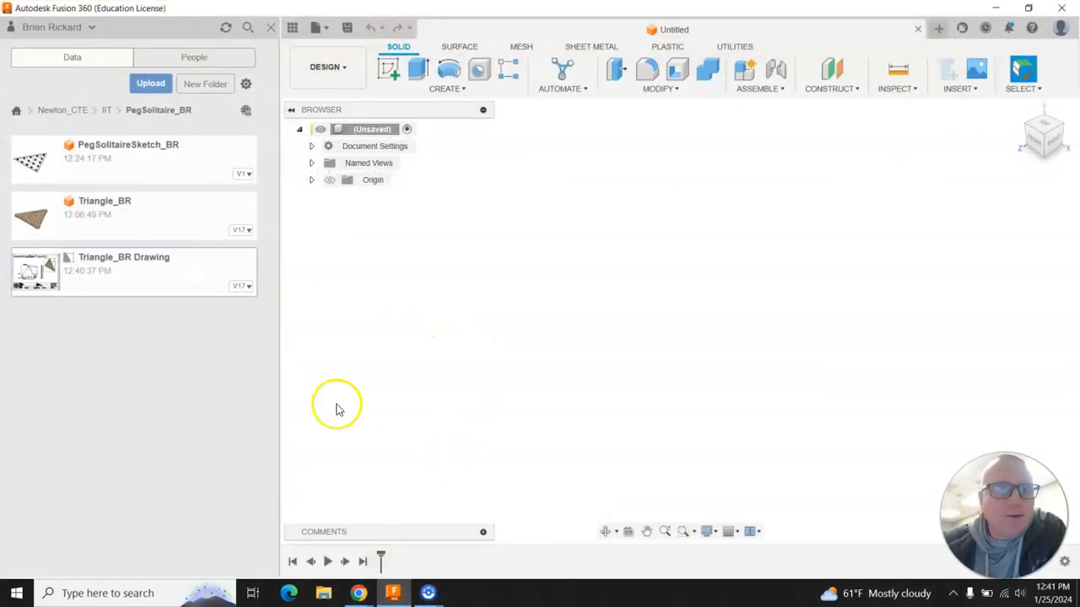
left_click(148, 87)
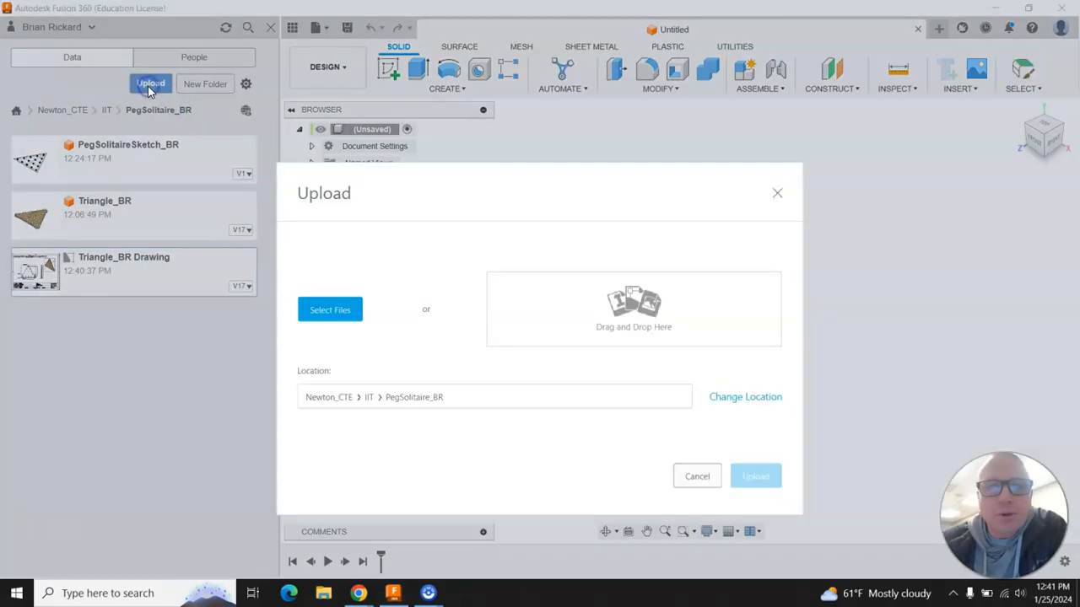
left_click(333, 315)
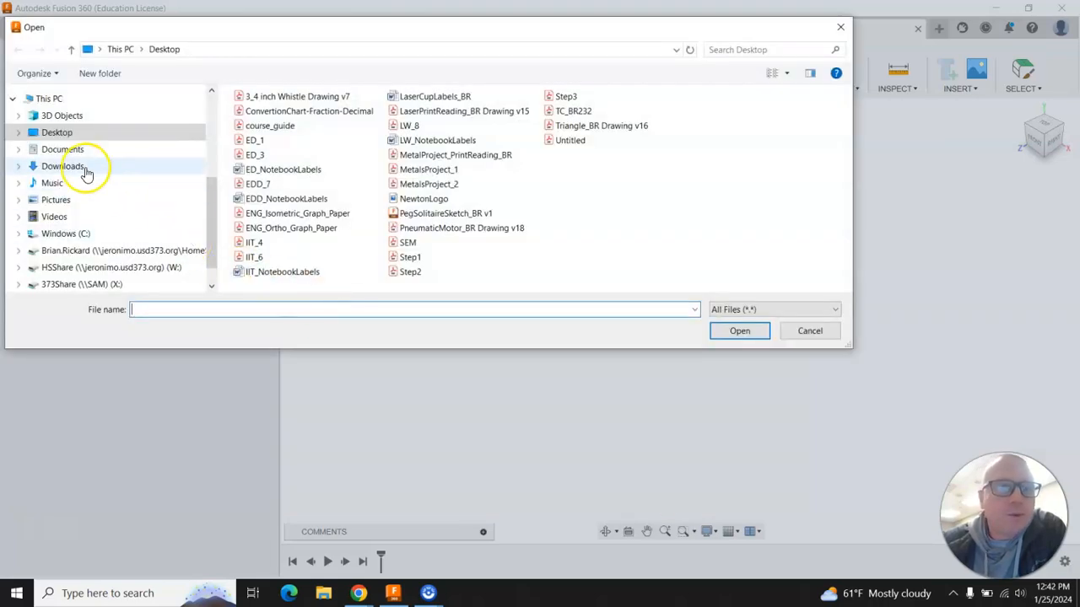
left_click(84, 169)
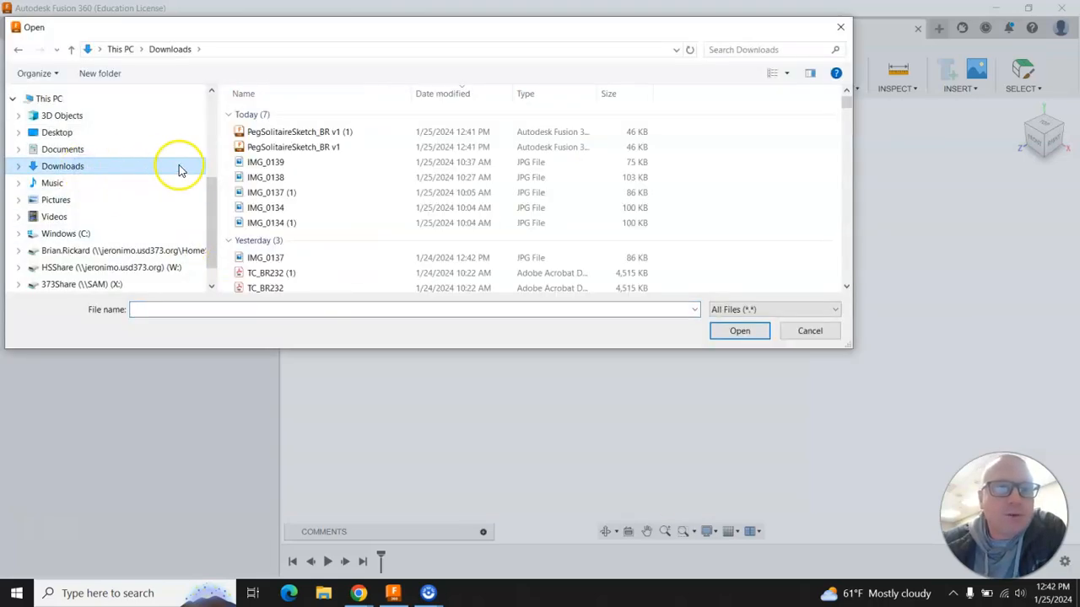
left_click(266, 149)
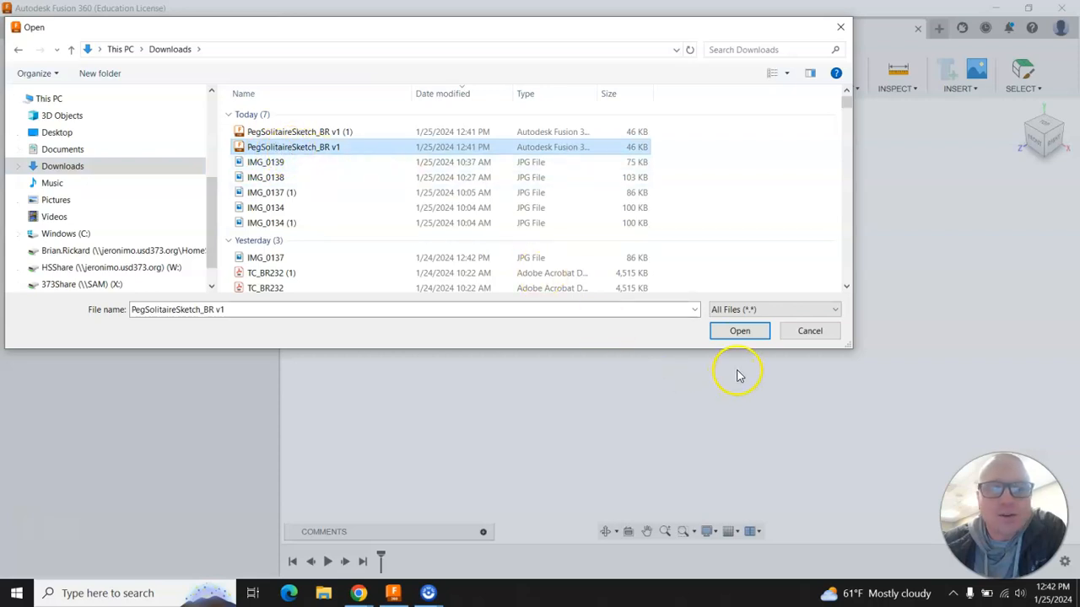
left_click(738, 336)
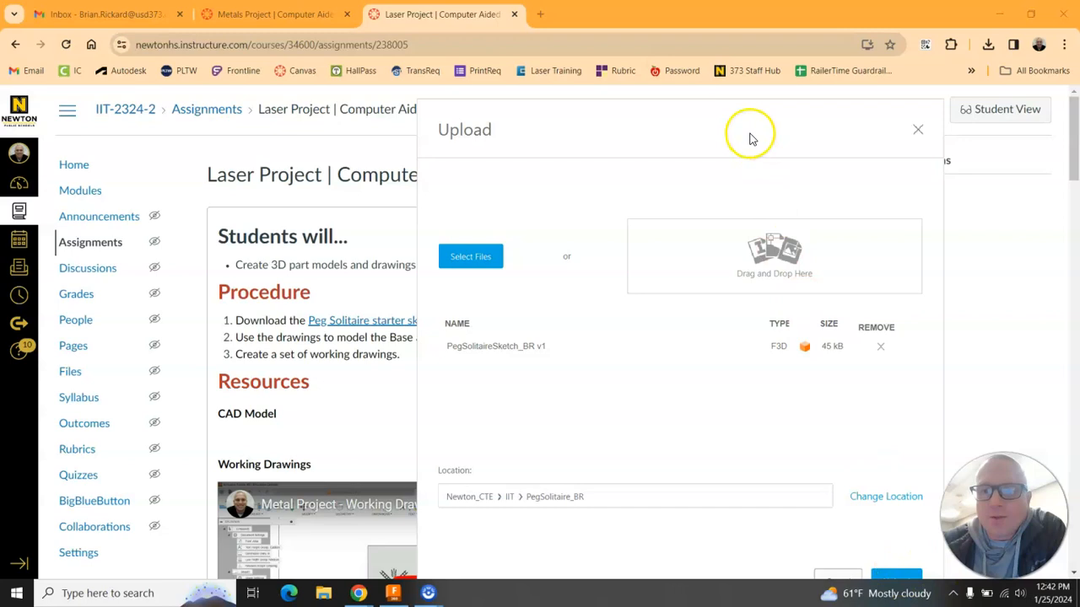
left_click_drag(748, 133, 696, 46)
left_click(847, 498)
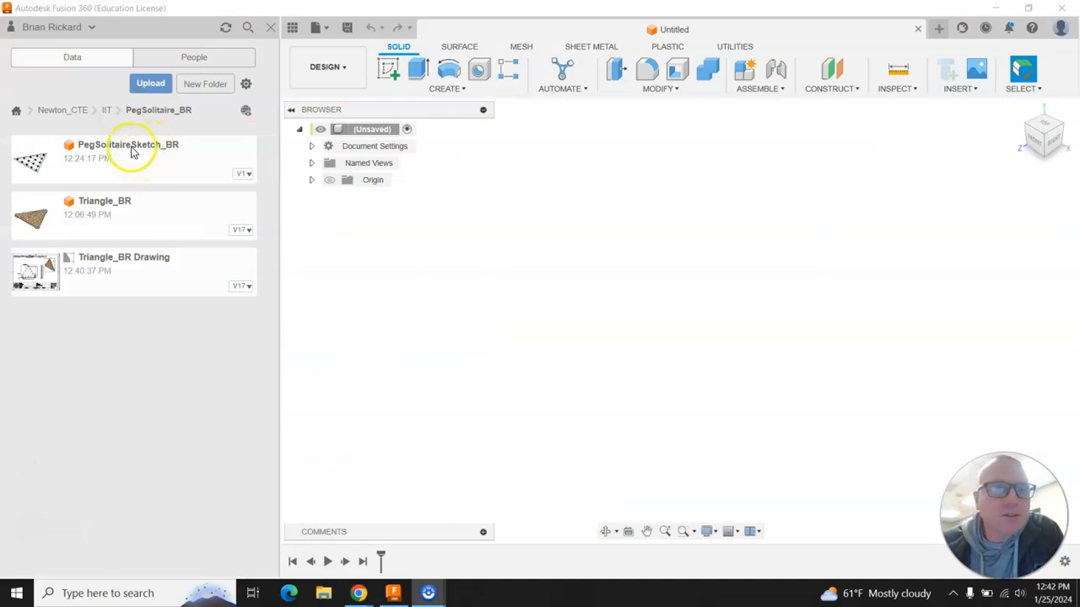
Open the PegSolitaireSketch_BR design and hide the project data list
double_click(131, 152)
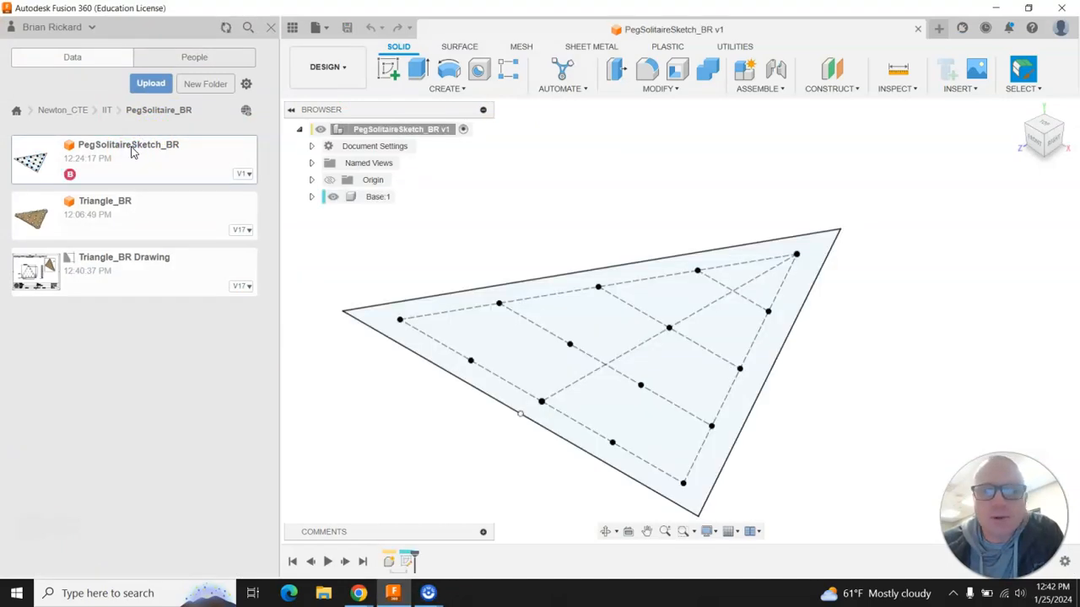
left_click(270, 28)
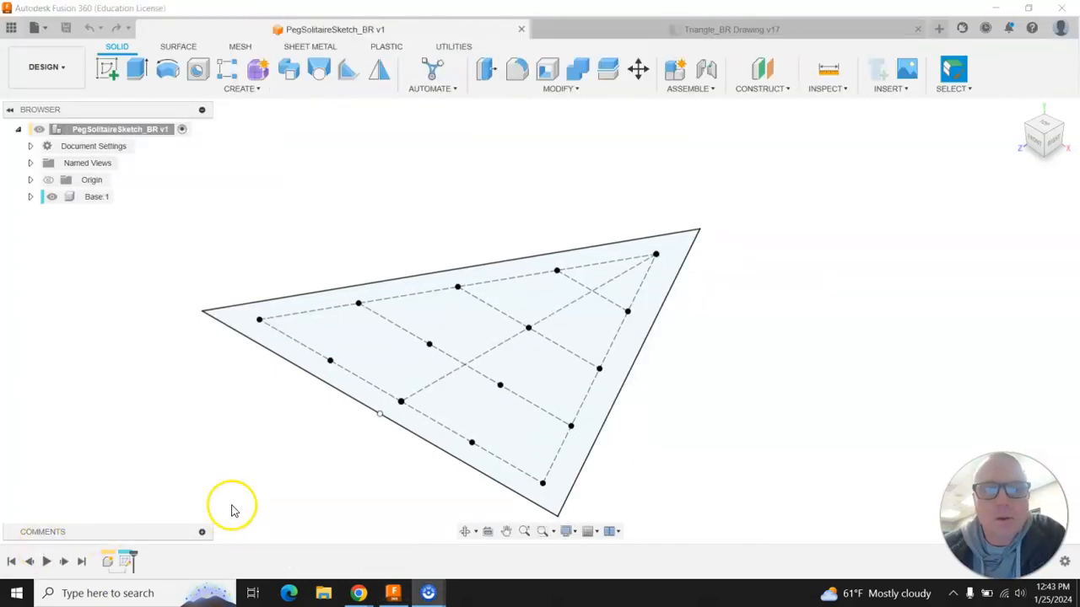
left_click(652, 316)
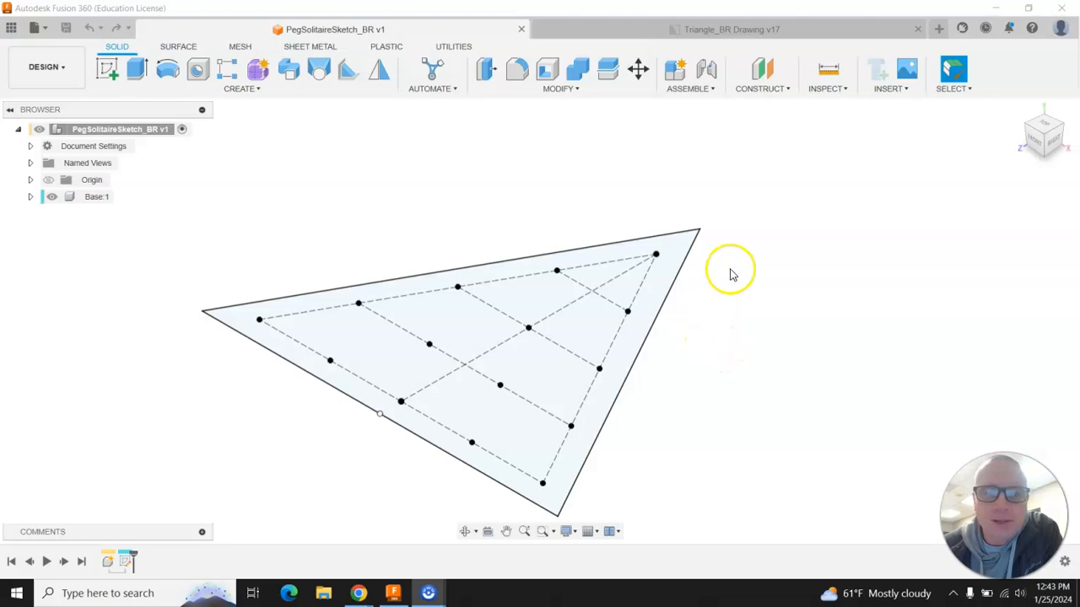
Check the dimensioned front view in Triangle_BR Drawing and open Sketch1 of the Base component for editing
left_click(781, 28)
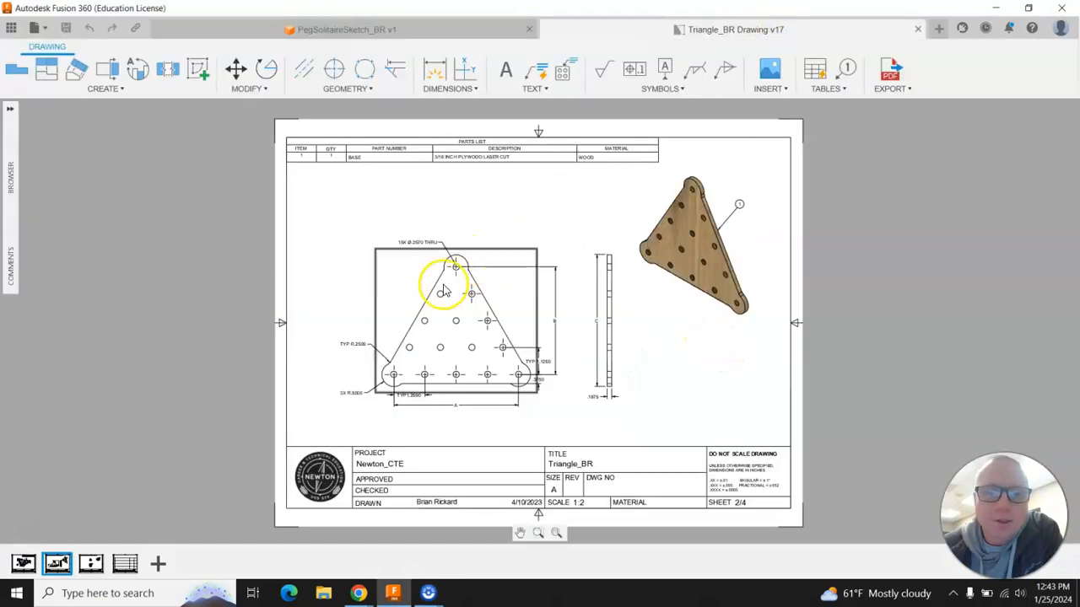
scroll(445, 265, "up", 4)
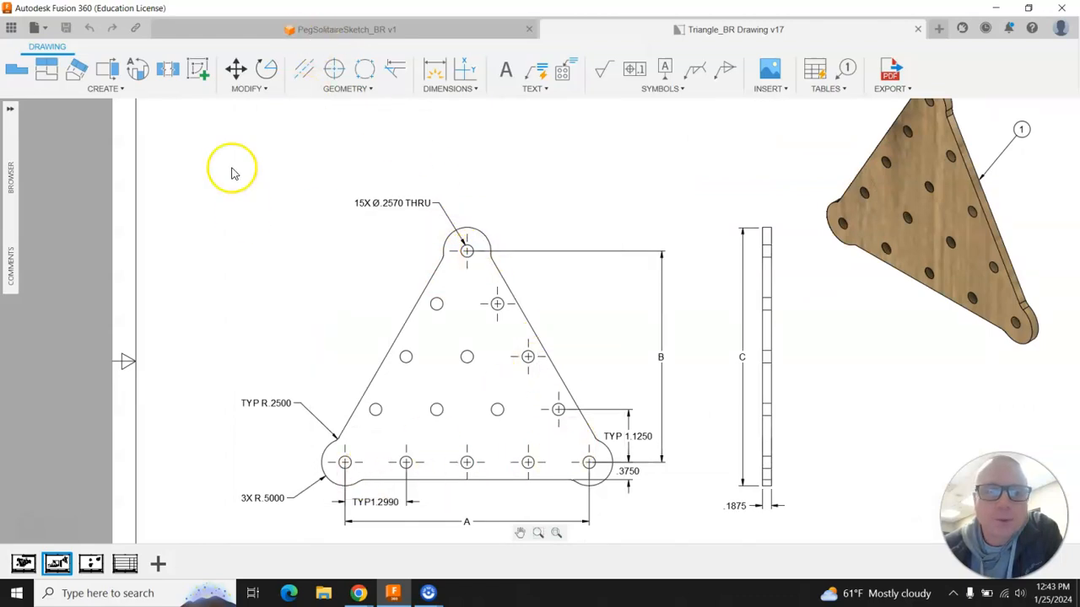
left_click(236, 26)
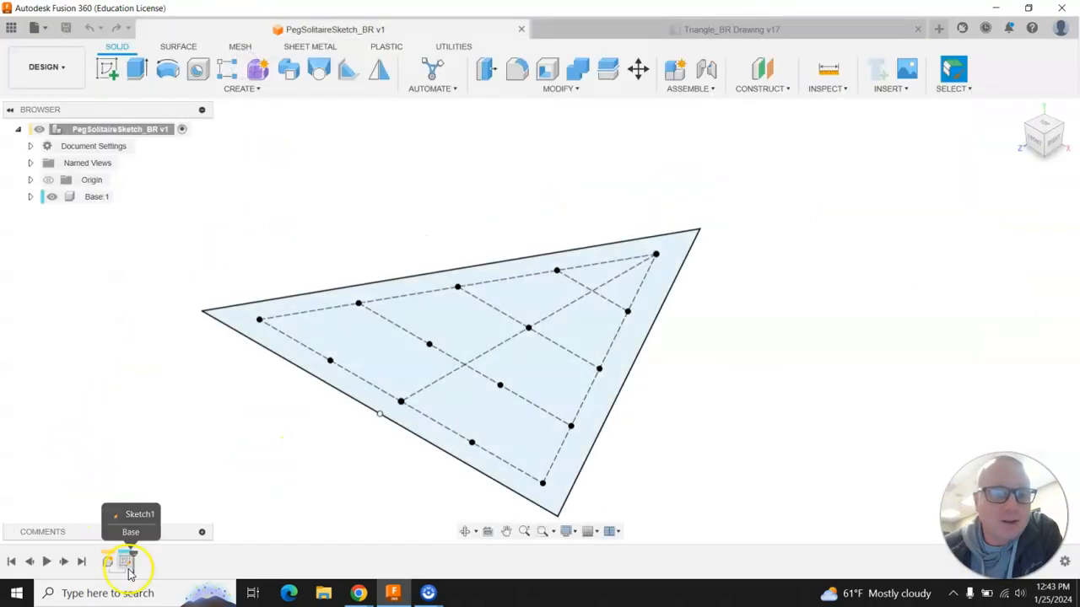
double_click(124, 565)
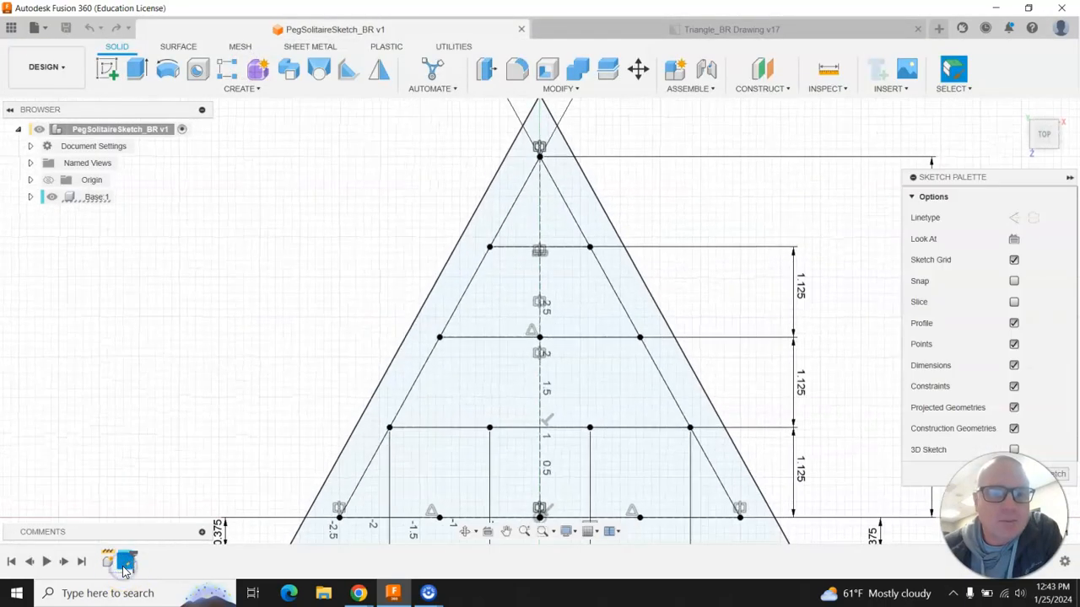
scroll(262, 330, "down", 2)
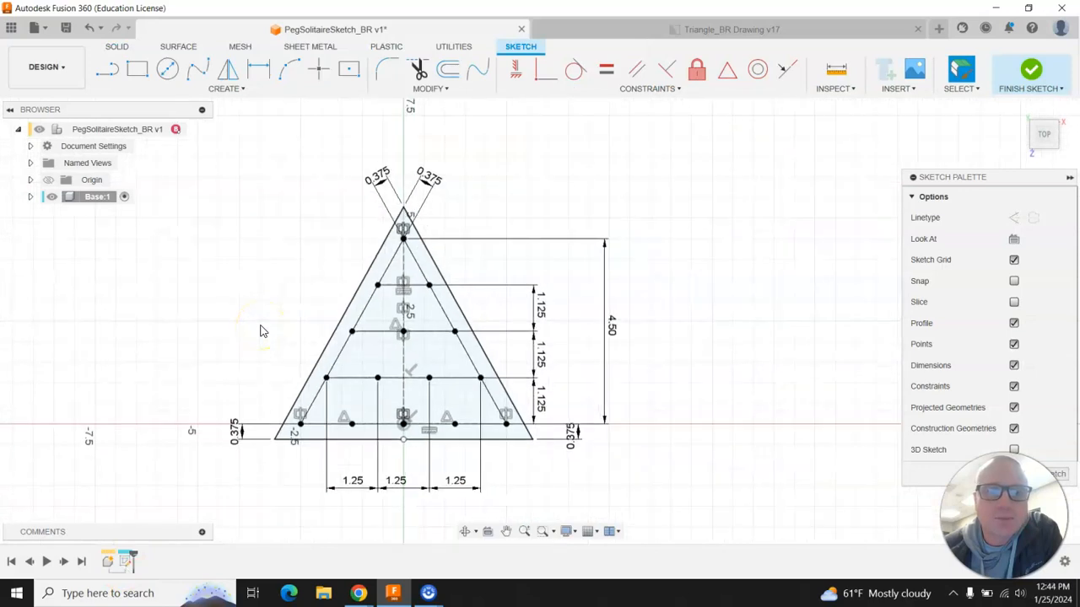
scroll(328, 464, "up", 2)
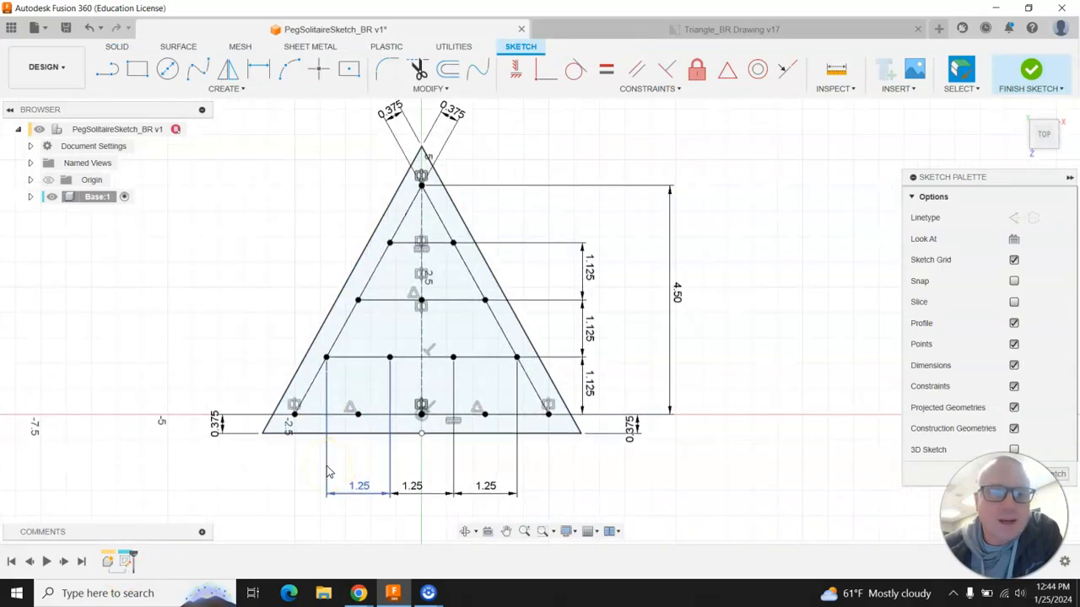
Draw a 1-inch diameter circle centred on the lower-left corner of the outer triangle outline
left_click(168, 71)
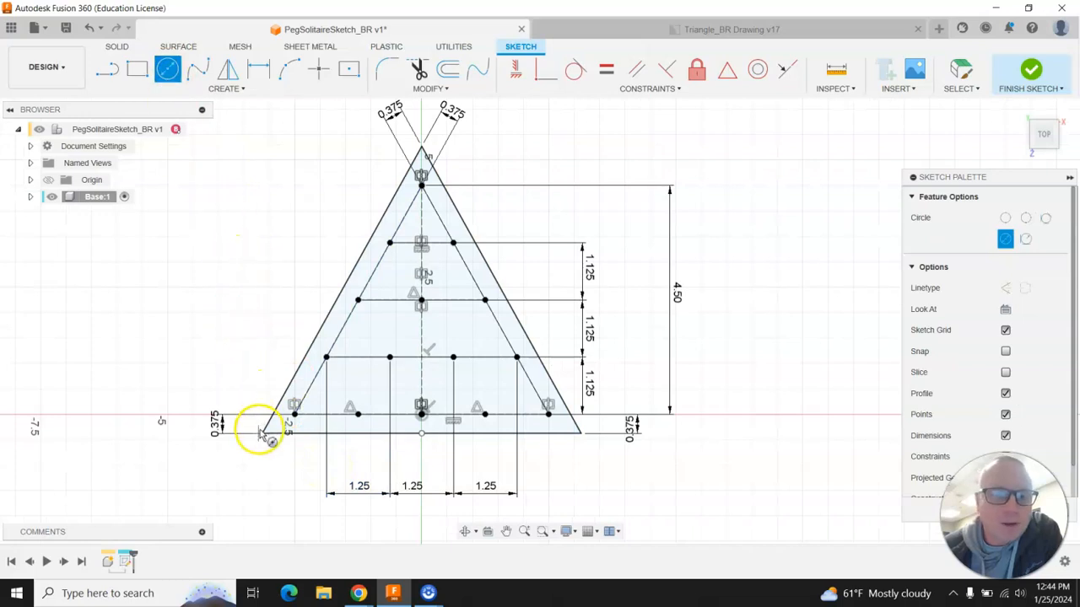
scroll(267, 447, "up", 2)
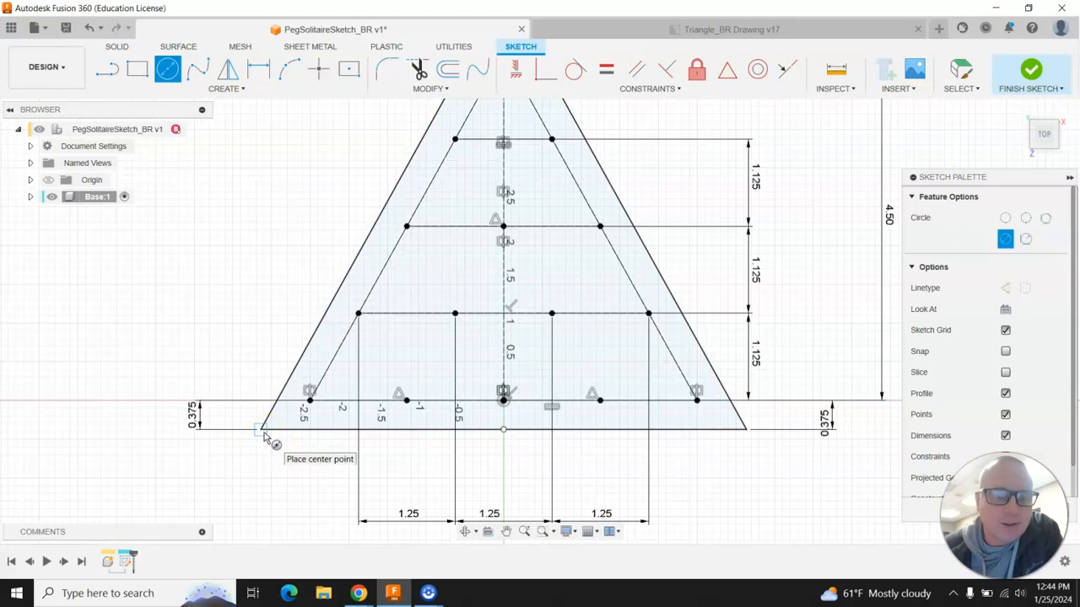
left_click(264, 432)
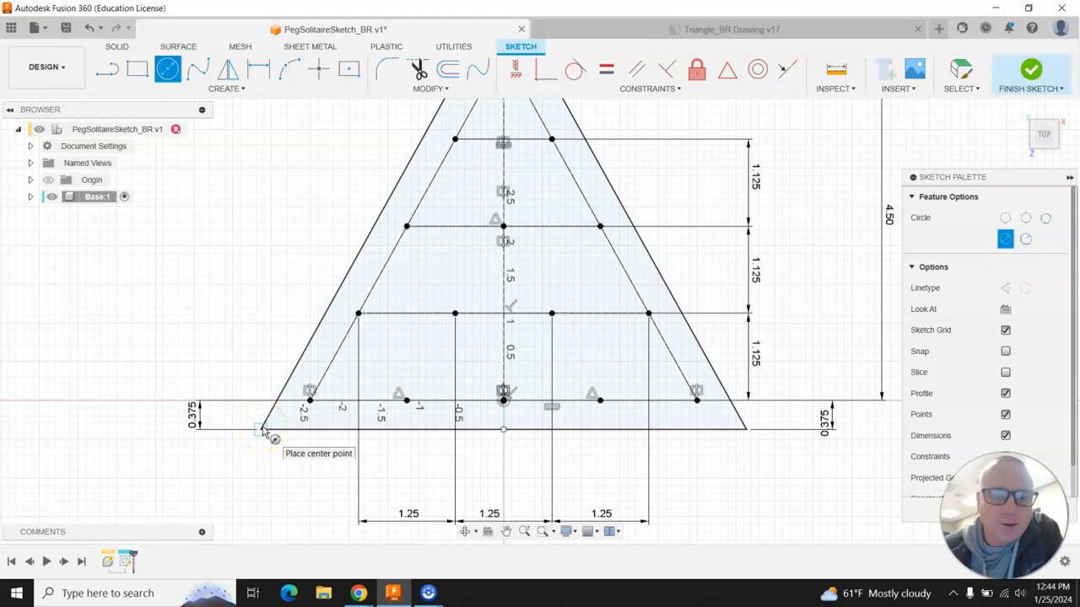
left_click(264, 432)
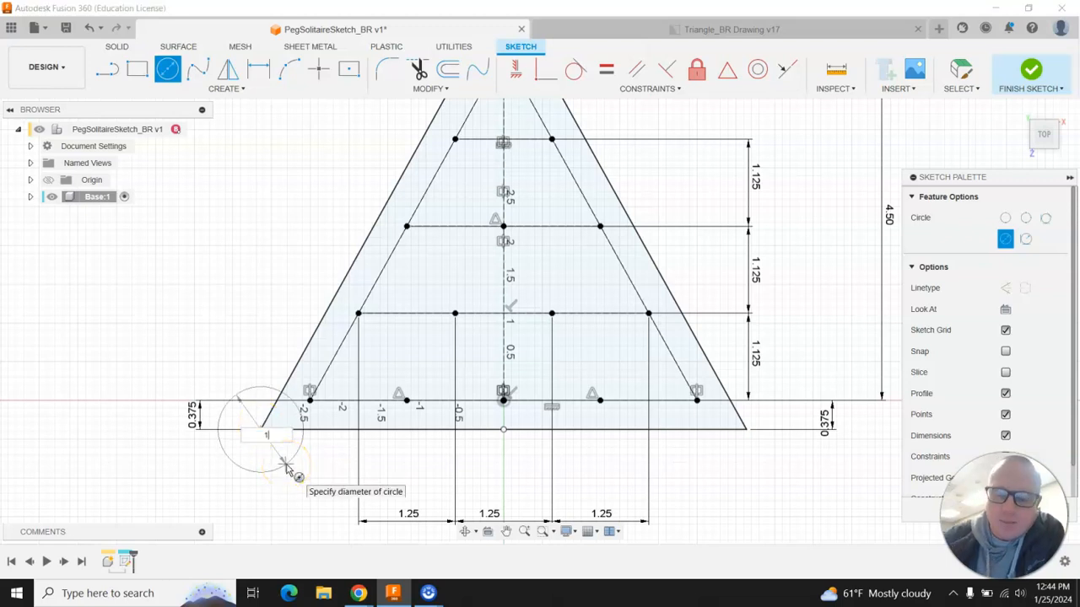
key("Return")
left_click(360, 242)
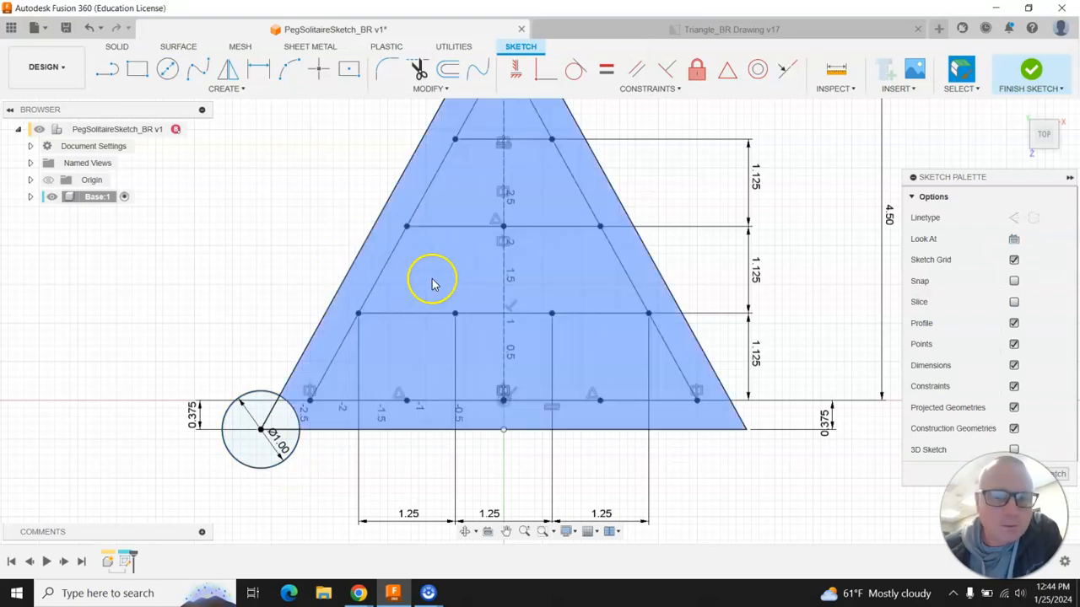
Delete the circle centred on the outer triangle's lower-left corner
left_click(77, 550)
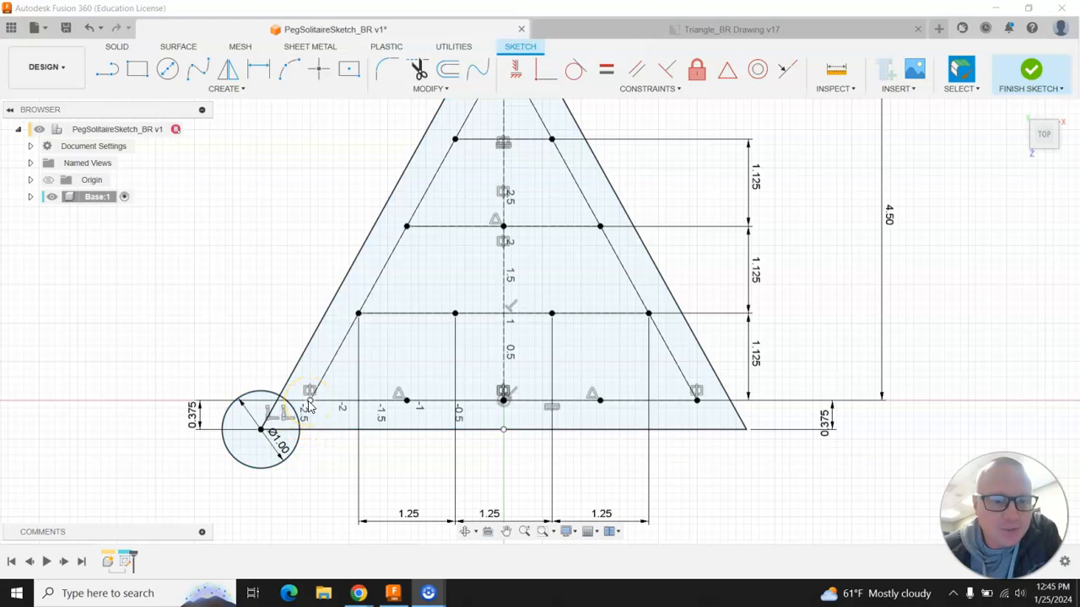
left_click(235, 460)
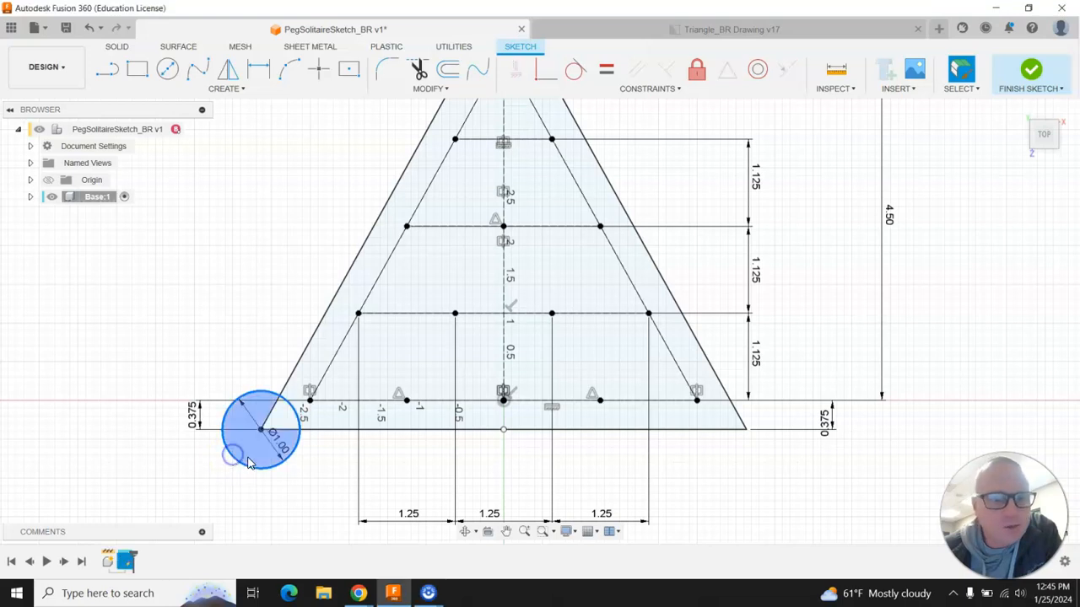
right_click(292, 460)
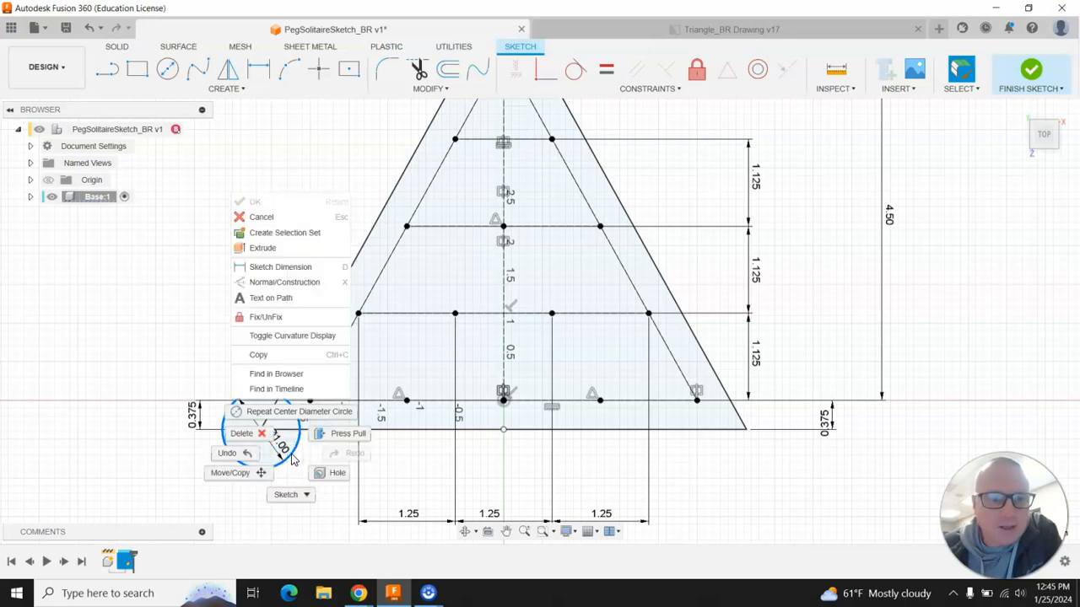
left_click(249, 433)
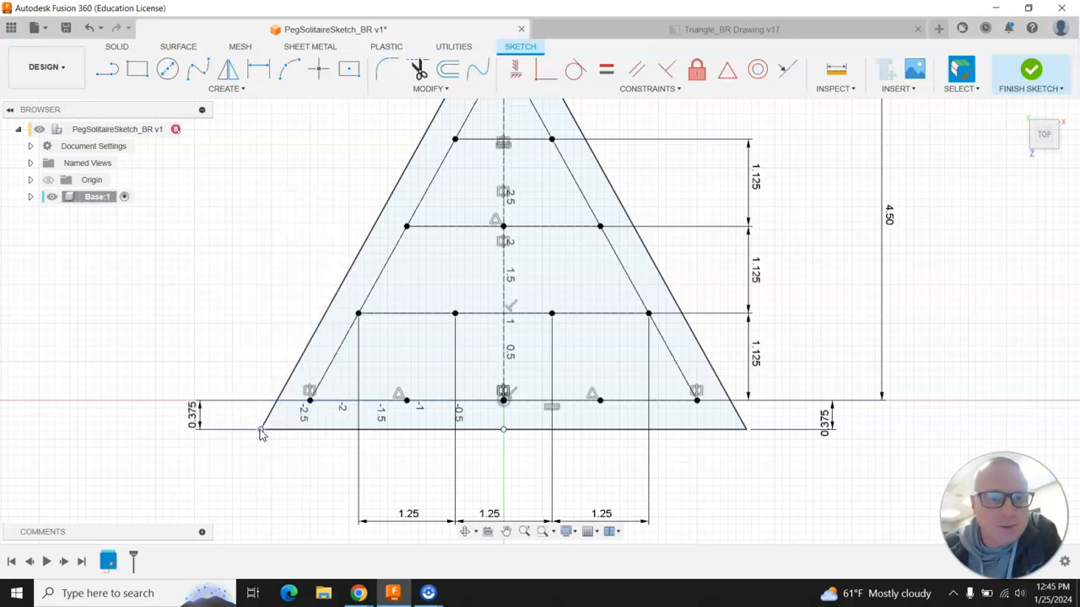
Draw a 1-inch diameter circle centred on the lower-left peg point of the inner triangle
left_click(168, 72)
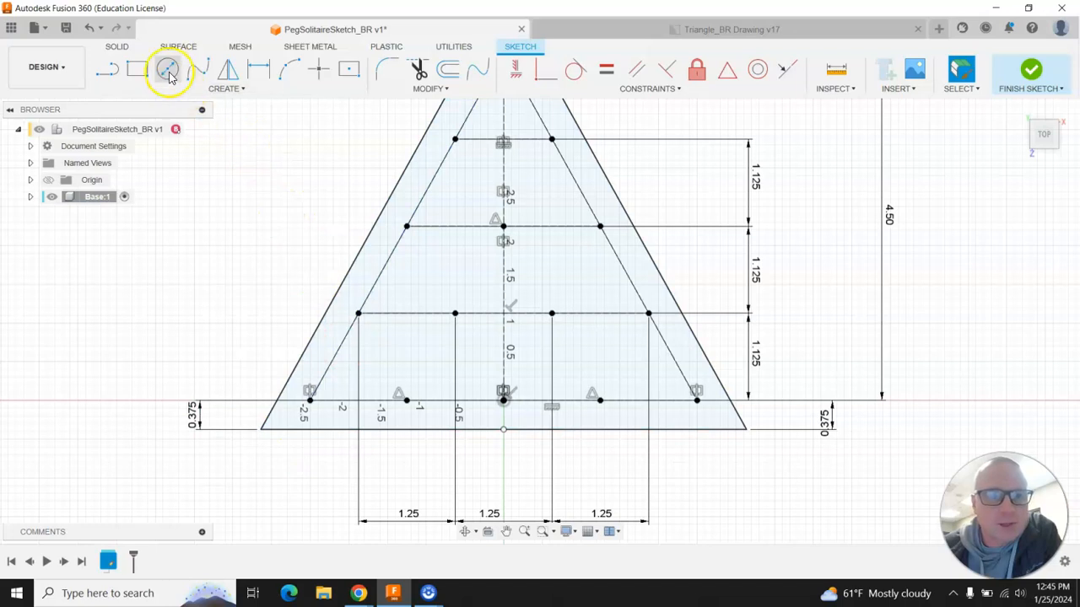
left_click(309, 408)
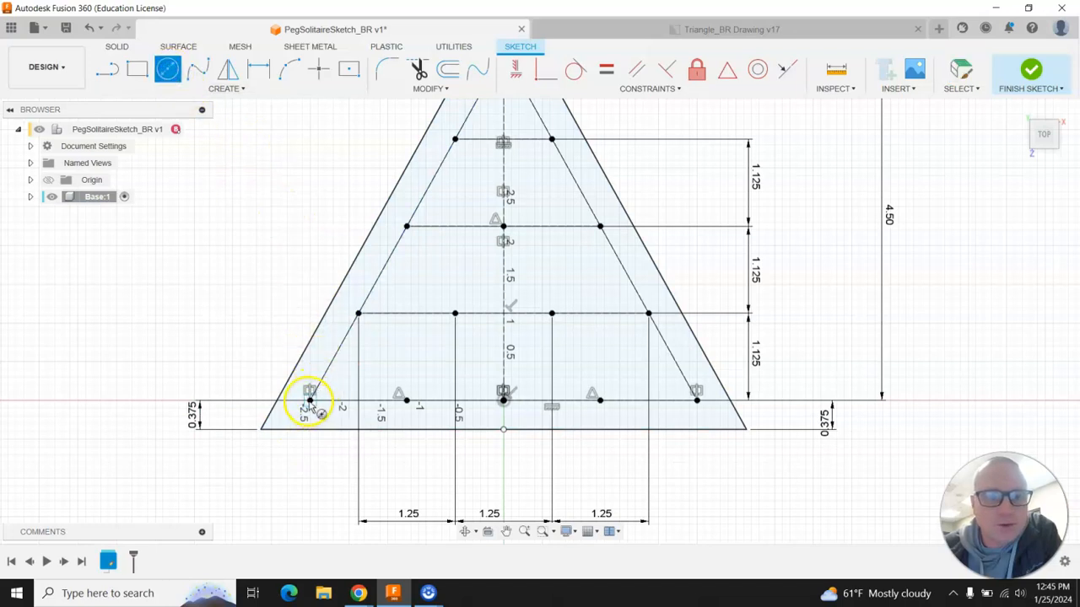
left_click(309, 401)
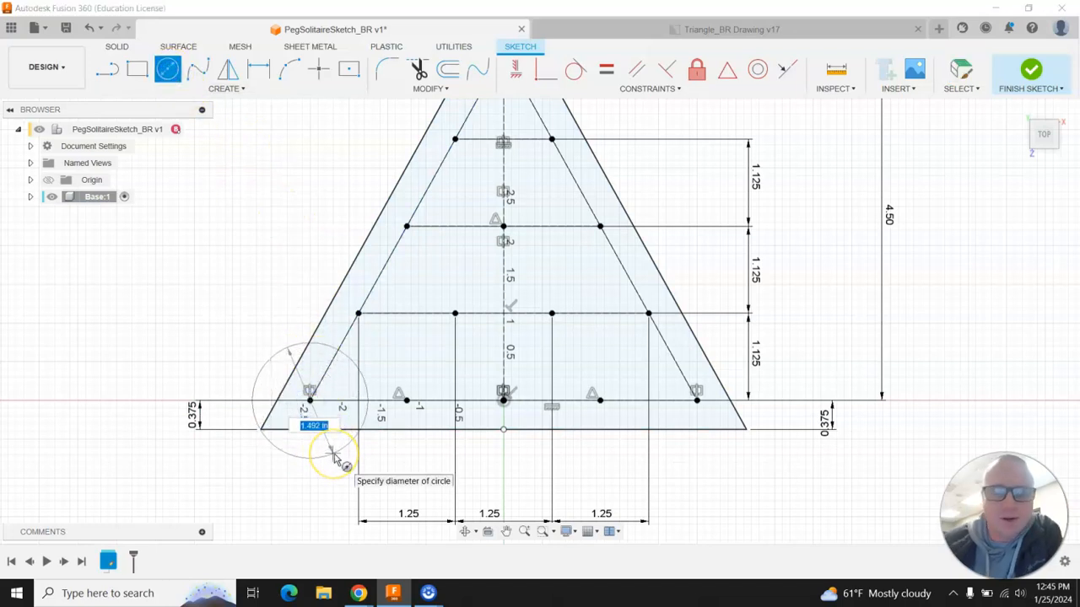
type("1")
key("Return")
key("Escape")
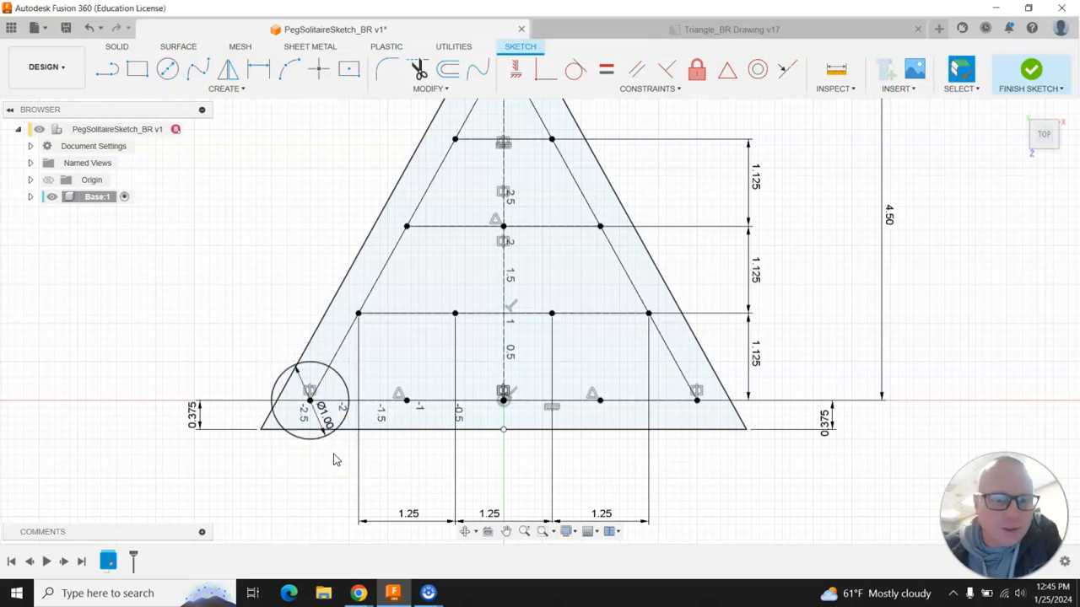
Trim the outer triangle's lower-left tip, the outline segments inside the corner circle, and the circle's inner arcs, leaving a rounded corner lobe
scroll(333, 453, "up", 4)
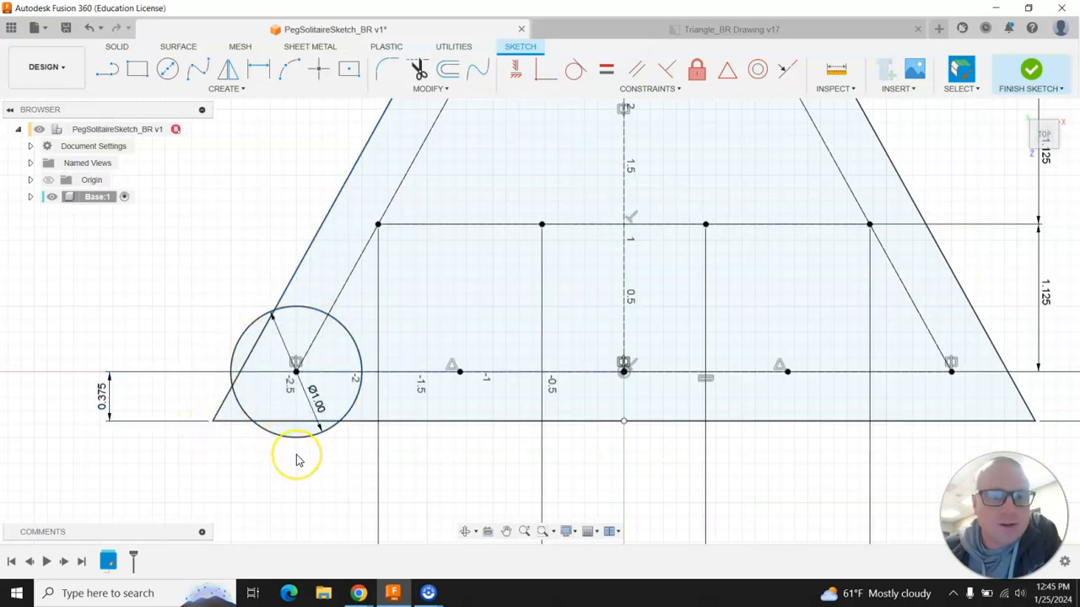
scroll(297, 460, "down", 2)
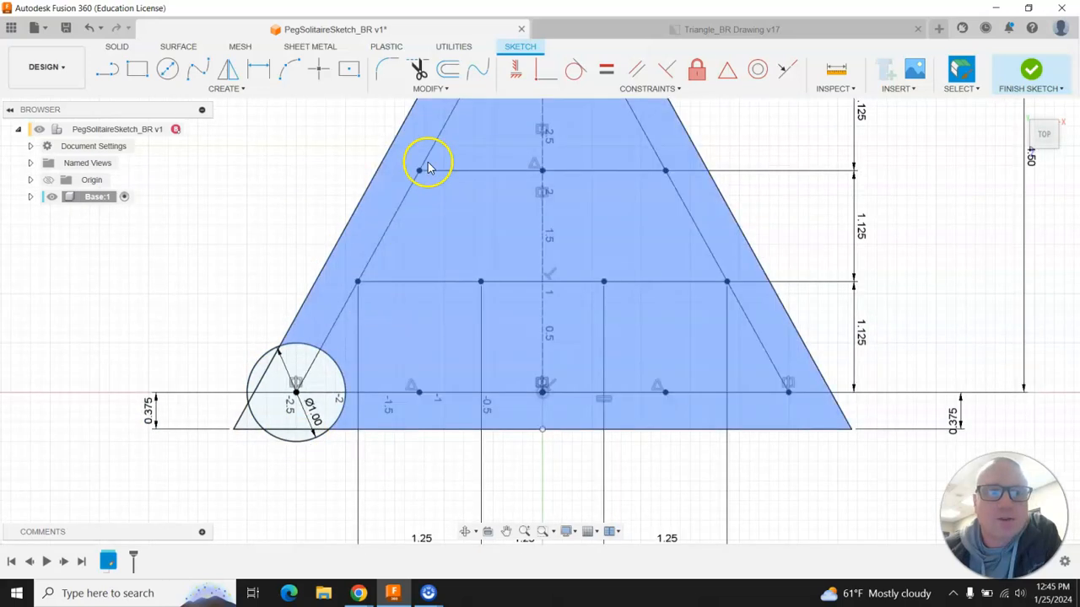
scroll(231, 429, "up", 4)
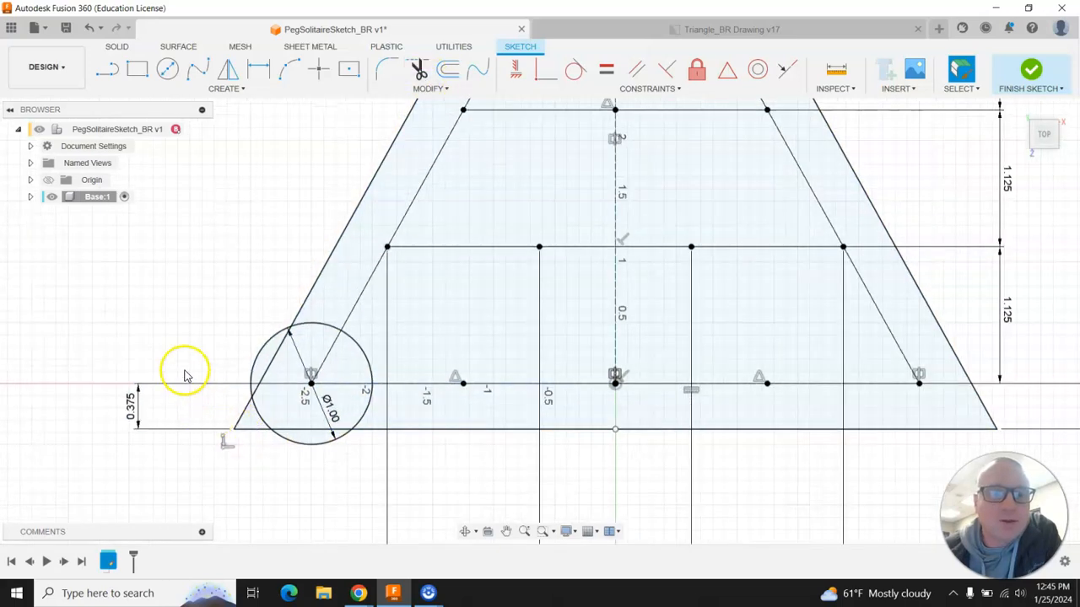
scroll(152, 380, "up", 1)
scroll(182, 442, "up", 2)
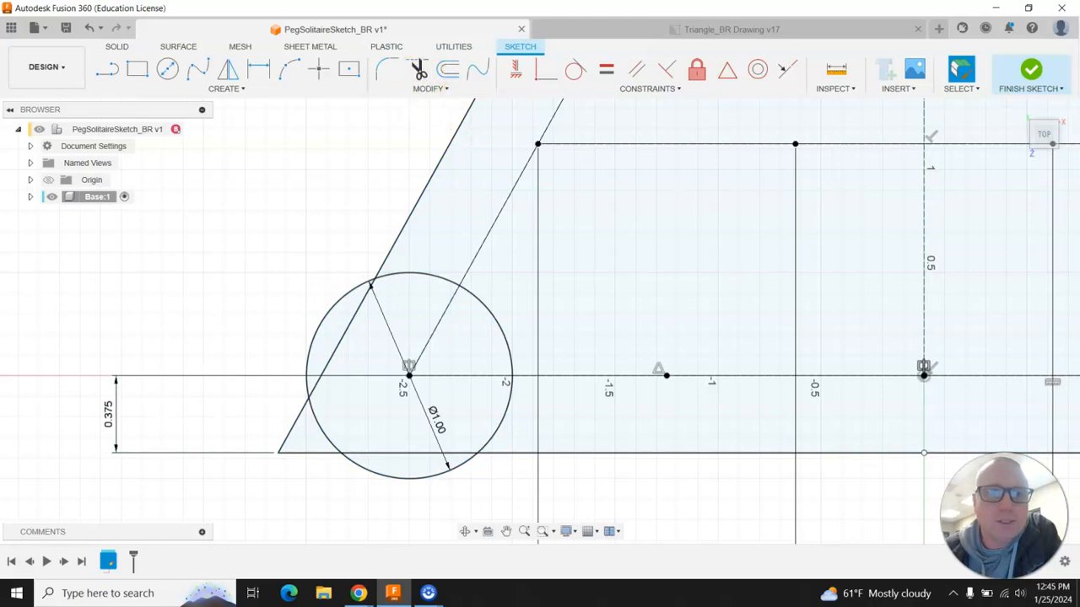
left_click(418, 68)
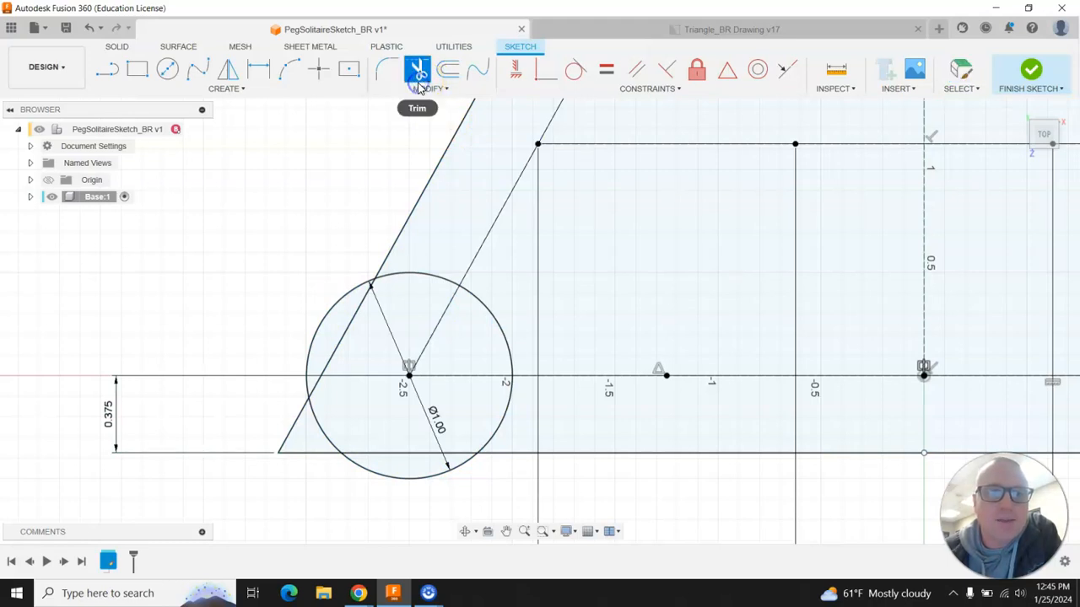
left_click(295, 431)
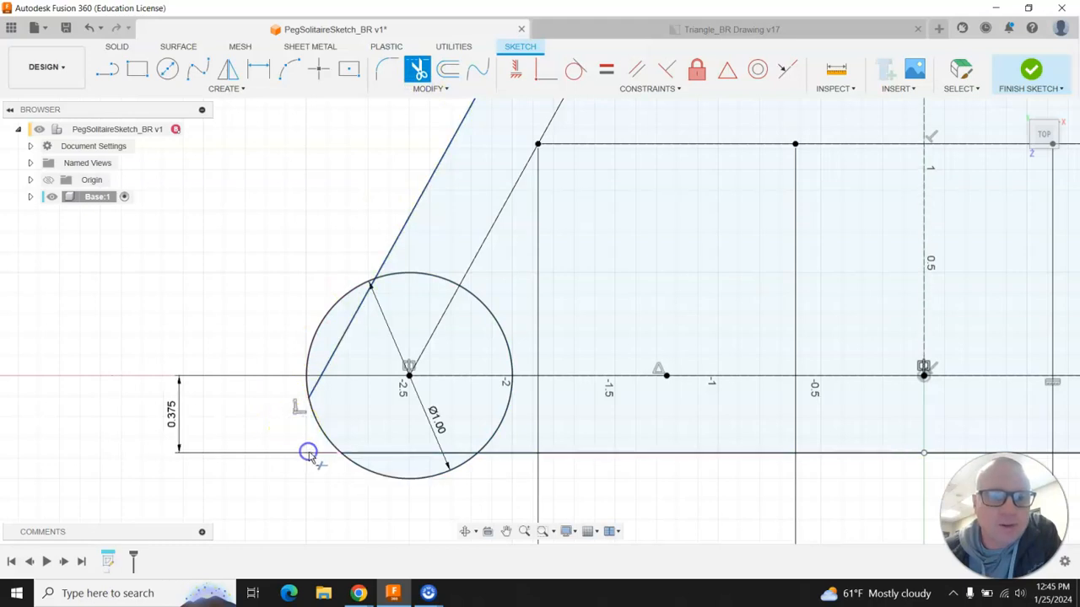
left_click(363, 453)
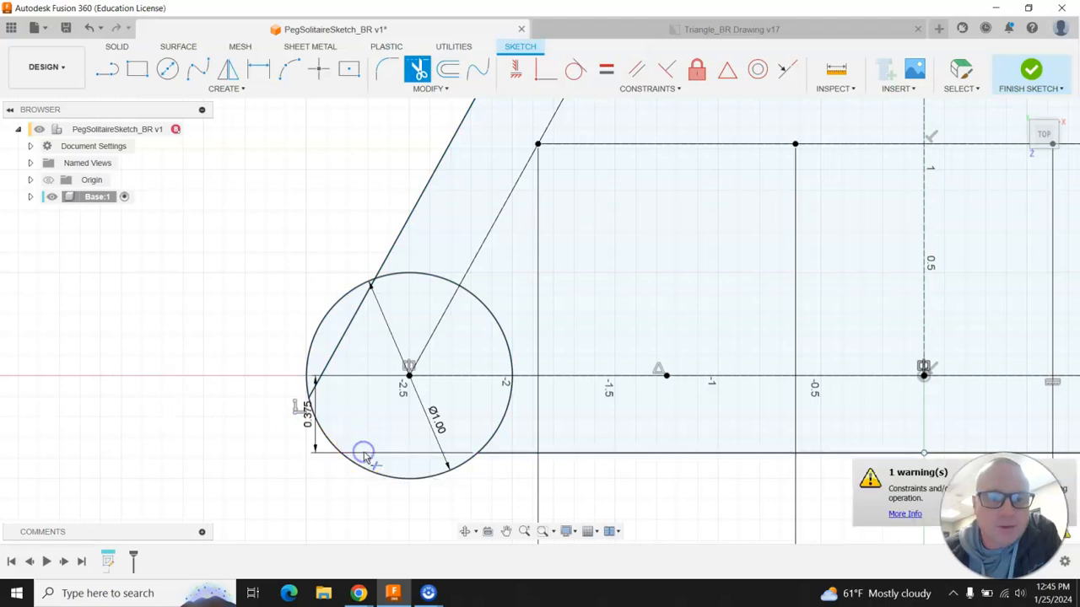
left_click(336, 355)
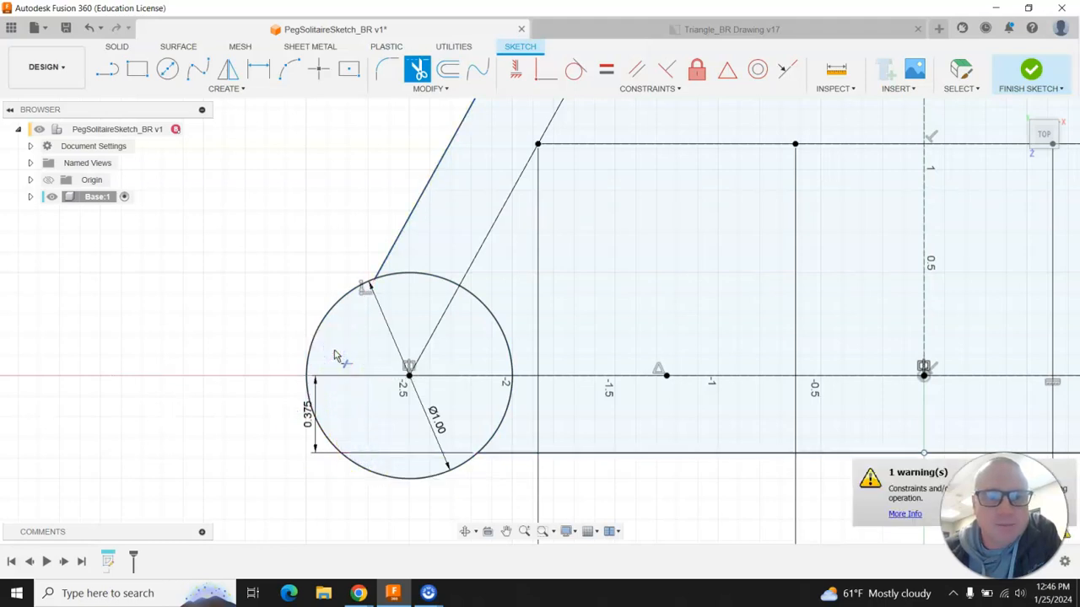
left_click(494, 434)
left_click(508, 358)
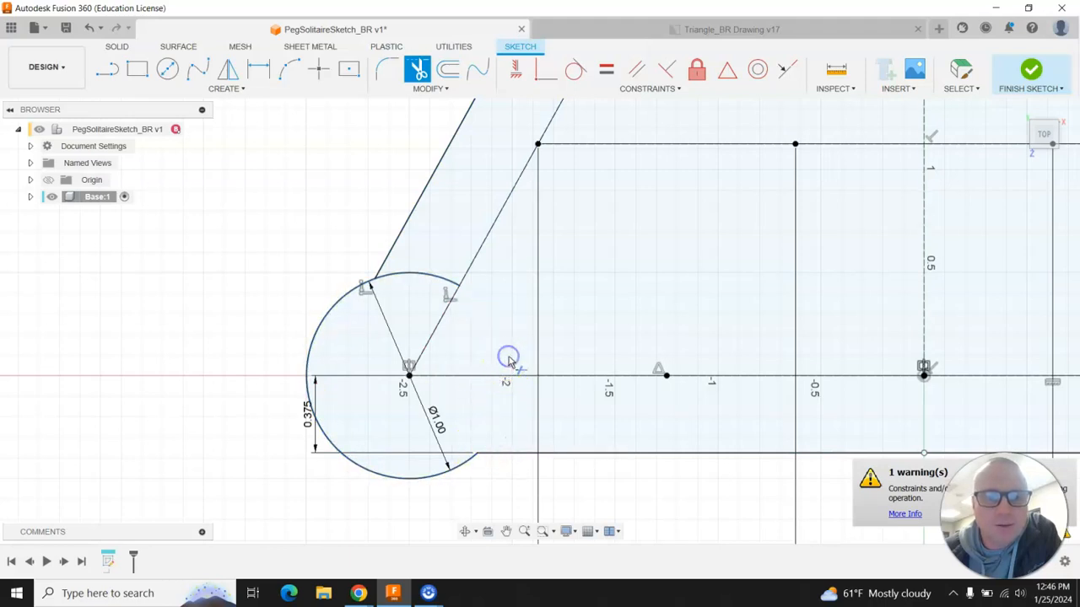
left_click(422, 284)
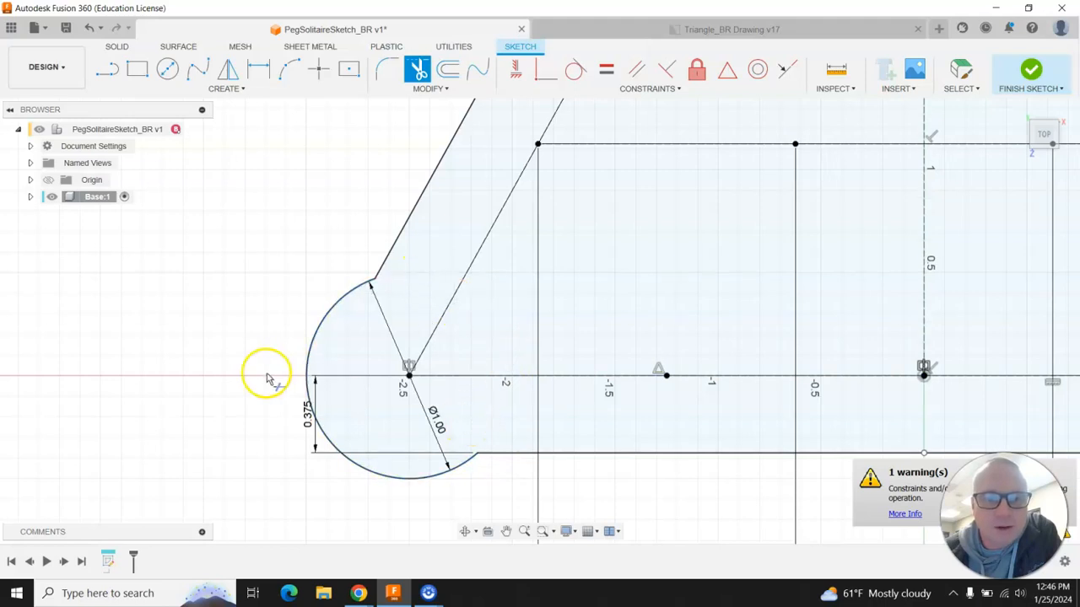
Draw a 1-inch diameter circle centred on the lower-right peg point of the inner triangle
scroll(139, 323, "down", 3)
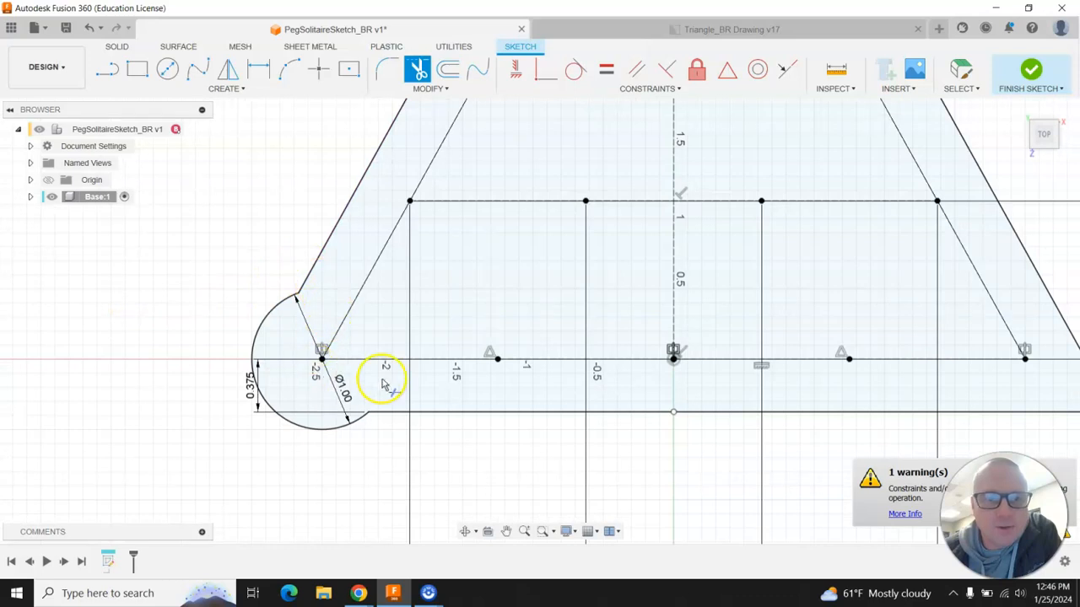
scroll(282, 438, "down", 2)
scroll(274, 403, "up", 4)
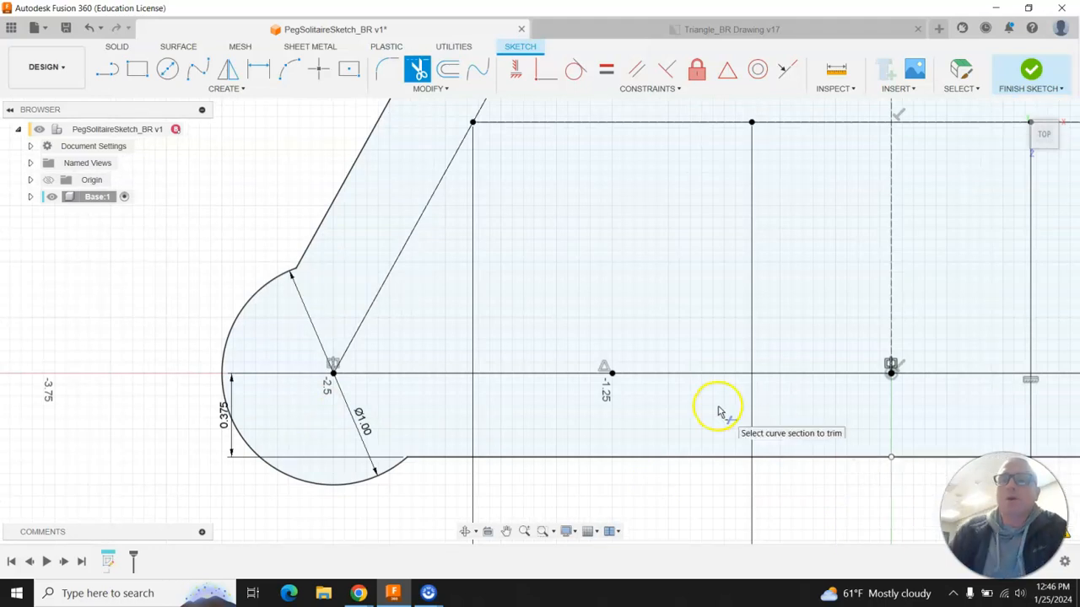
left_click(168, 68)
scroll(226, 338, "down", 1)
scroll(163, 366, "down", 8)
scroll(622, 399, "up", 5)
scroll(622, 400, "up", 1)
left_click(550, 346)
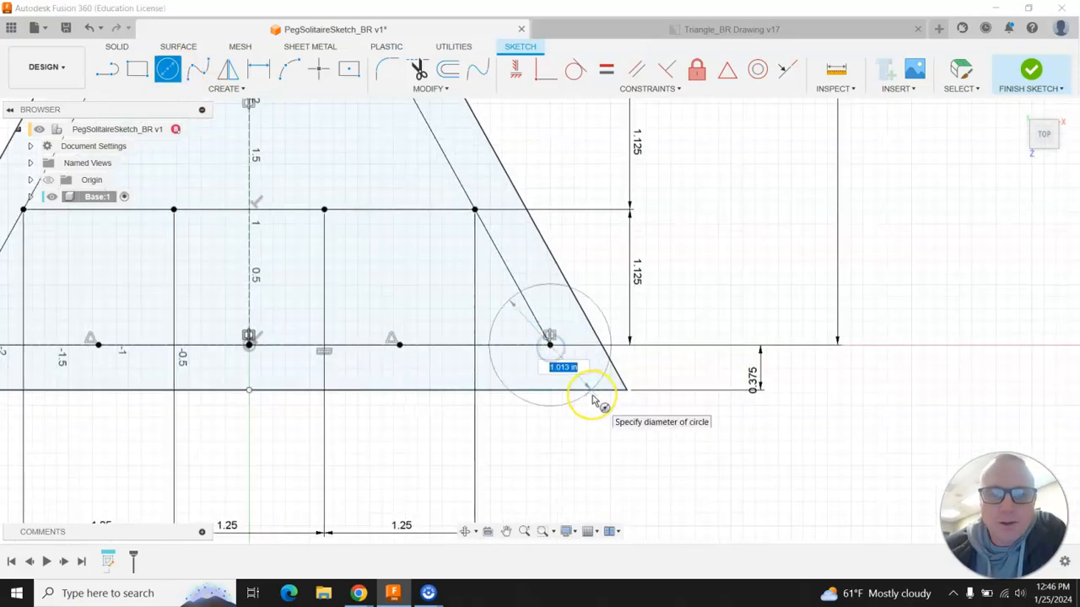
key("Return")
key("Escape")
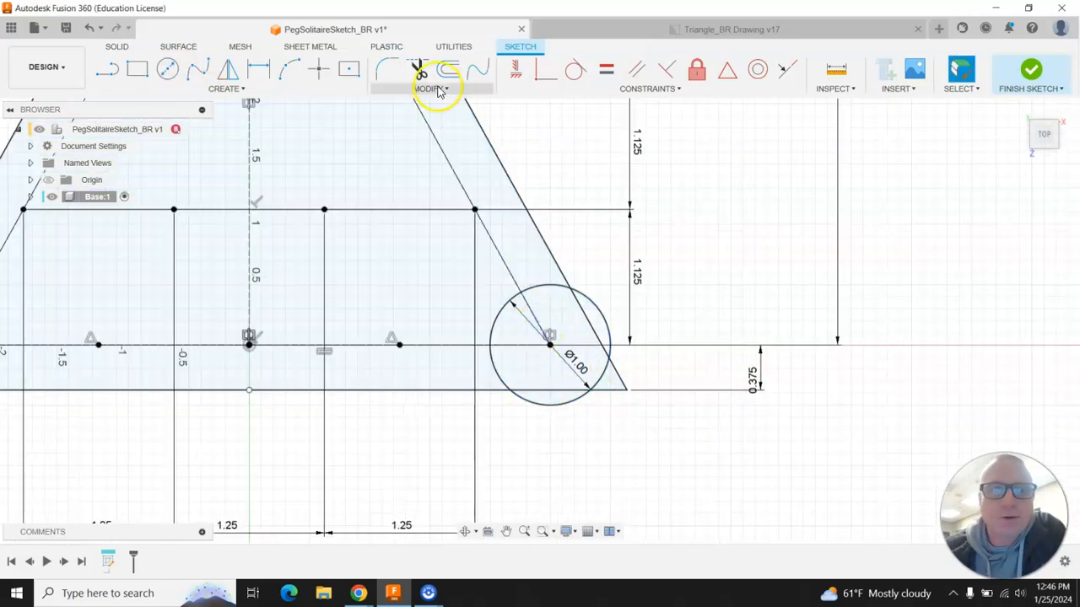
Trim the outer triangle's lower-right tip, the outline segments inside that circle, and the circle's inner arcs to form a rounded corner lobe
left_click(419, 69)
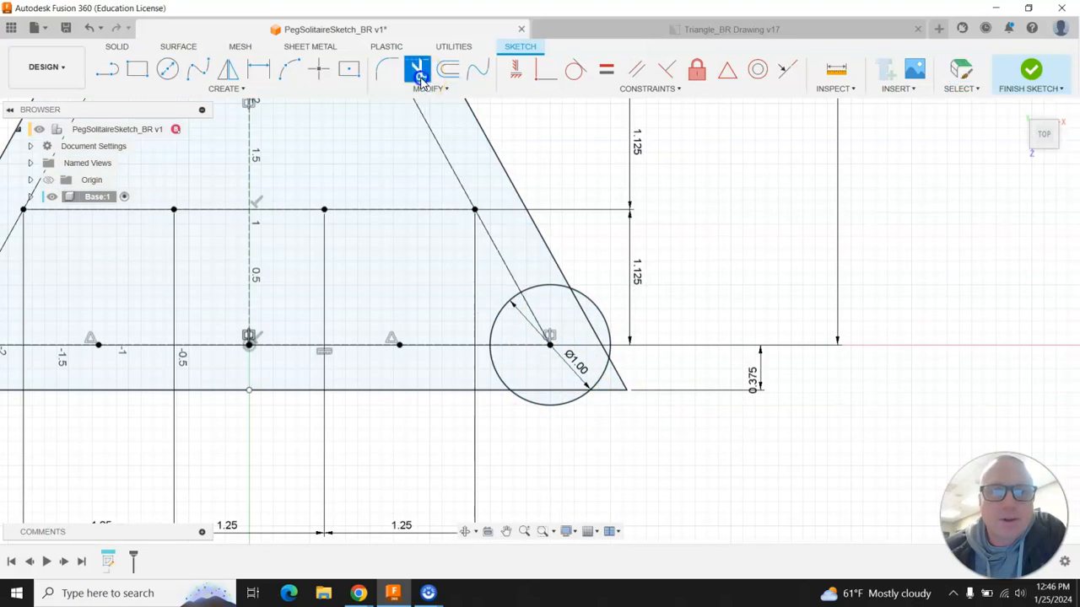
scroll(553, 430, "up", 1)
scroll(552, 430, "up", 1)
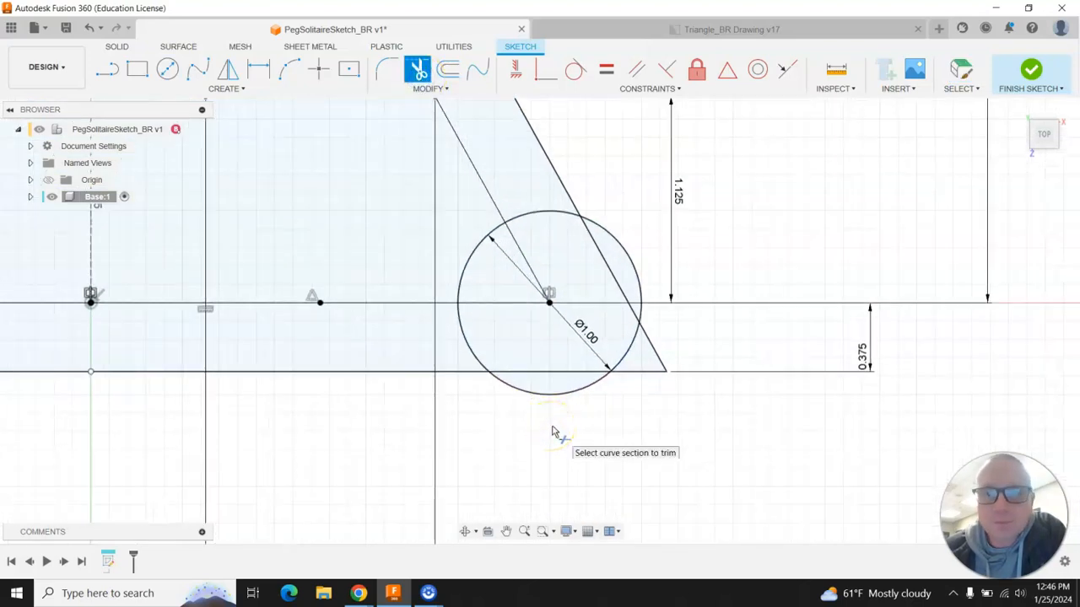
left_click(643, 373)
left_click(654, 358)
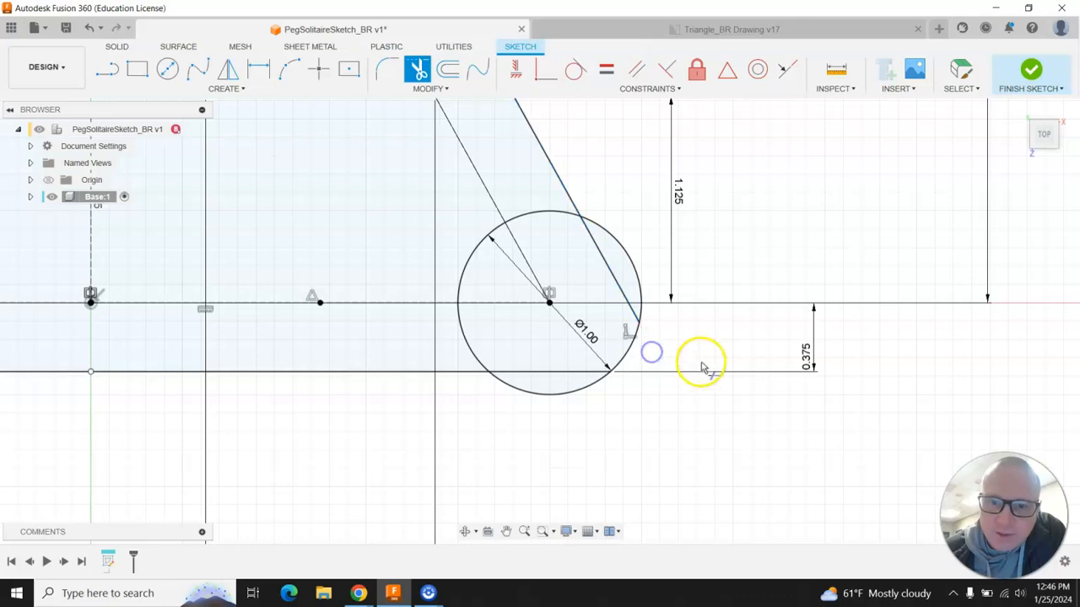
left_click(630, 309)
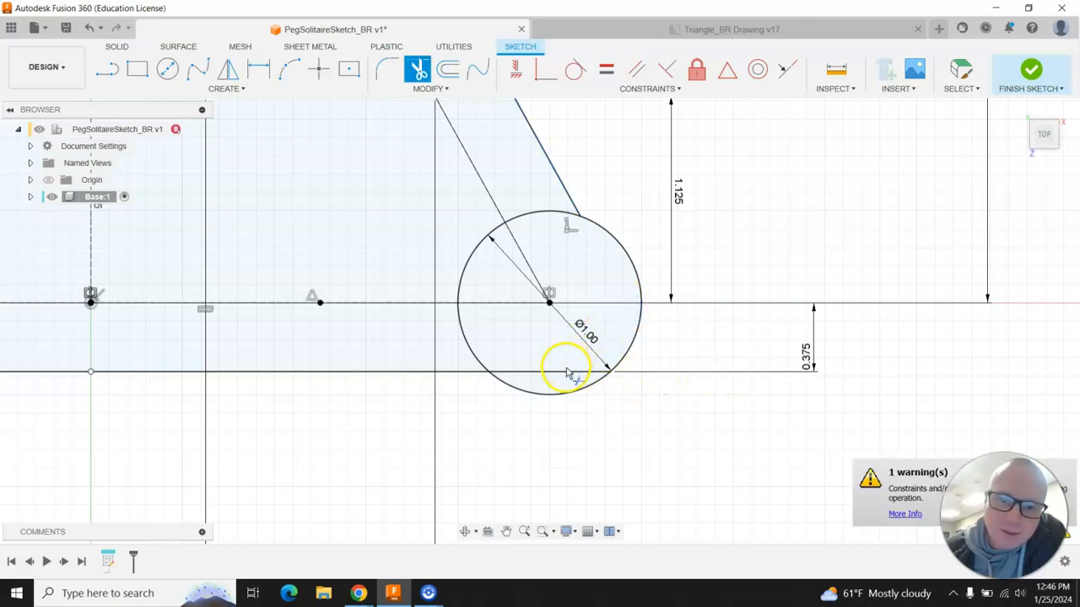
left_click(566, 373)
left_click(469, 341)
left_click(460, 275)
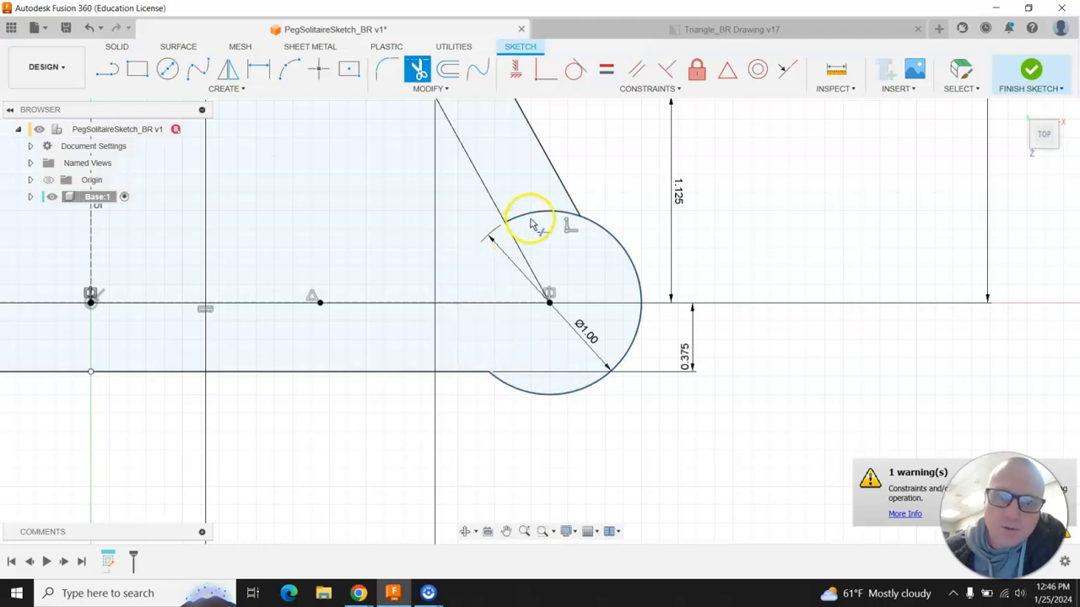
left_click(531, 221)
Draw a 1-inch diameter circle centred on the top peg point of the inner triangle
scroll(694, 379, "down", 5)
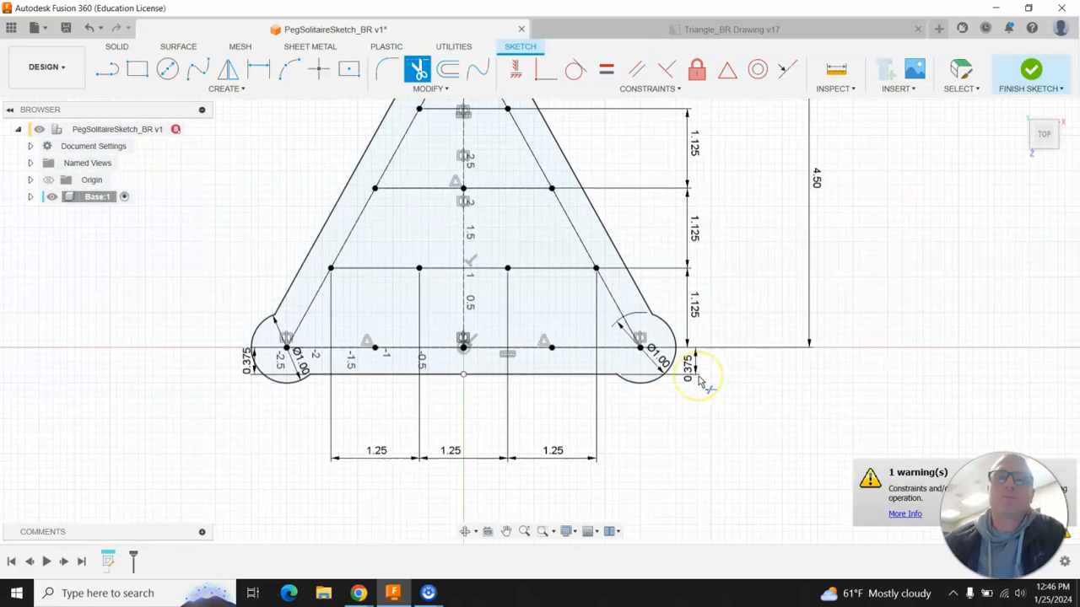
scroll(569, 133, "up", 5)
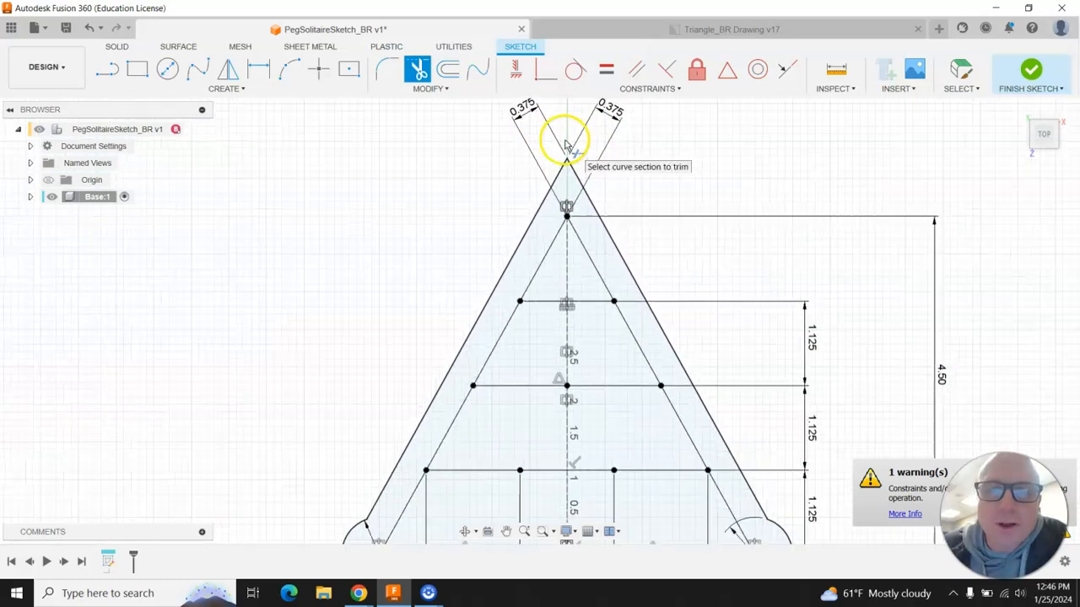
left_click(168, 70)
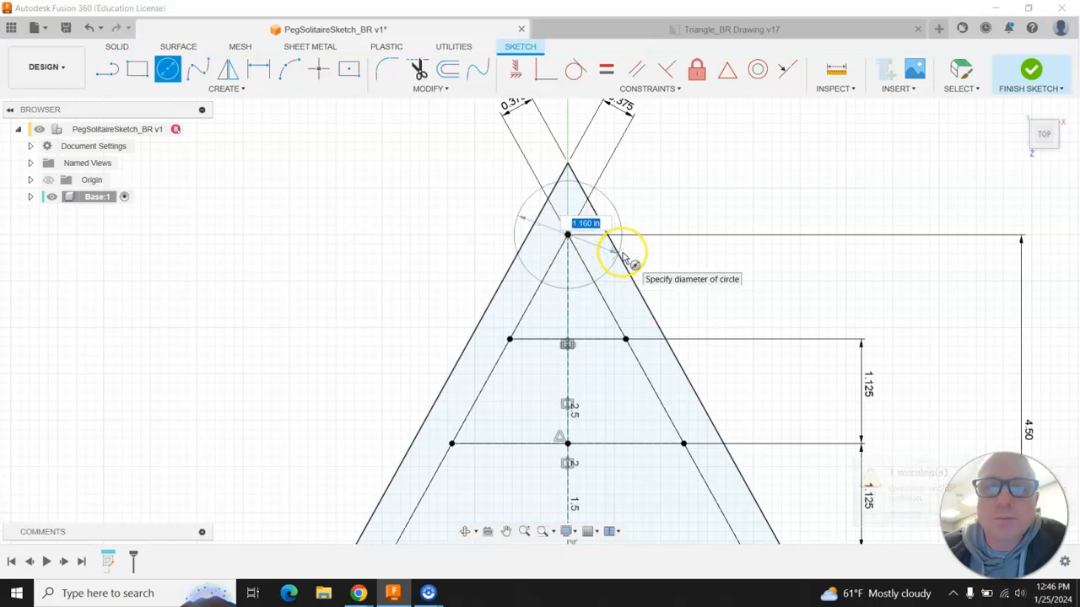
type("1")
key("Return")
key("Escape")
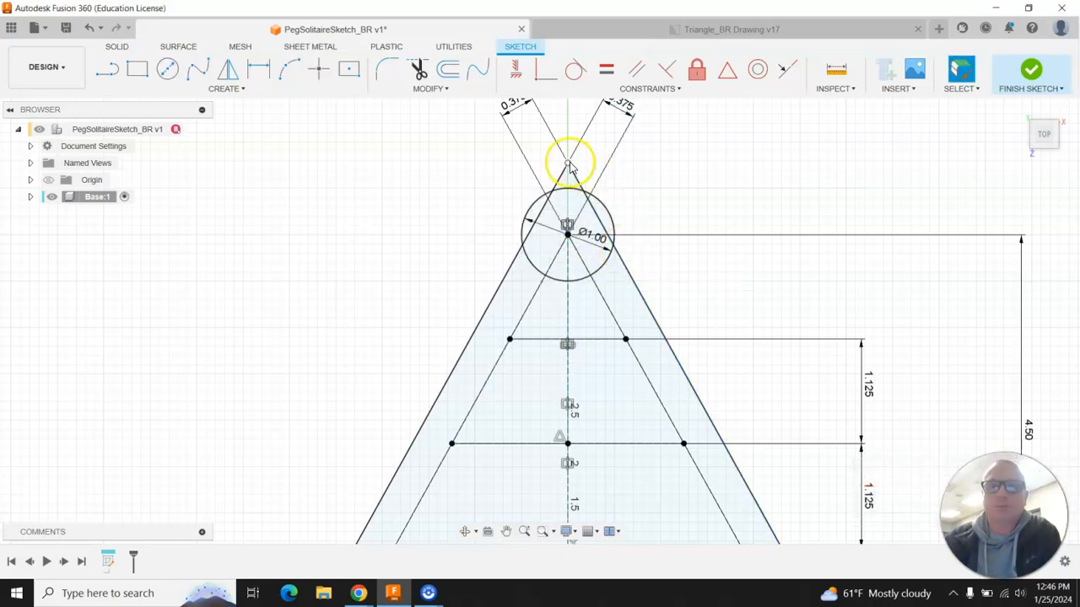
Trim the outer triangle's apex, the outline segments inside the top circle, and the circle's lower arcs to form the third rounded lobe
left_click(419, 70)
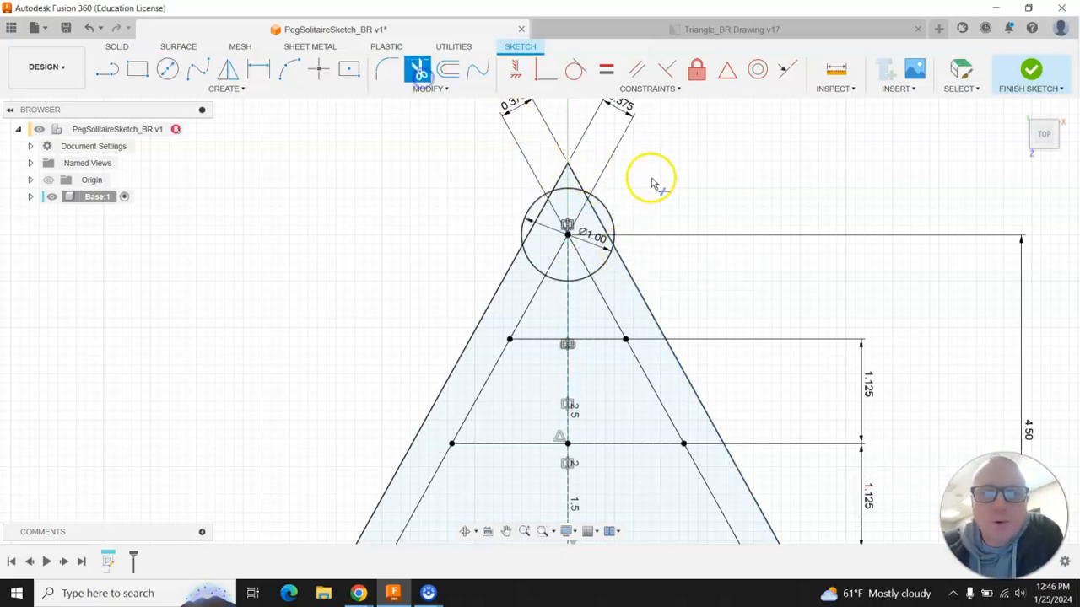
left_click(576, 178)
left_click(561, 179)
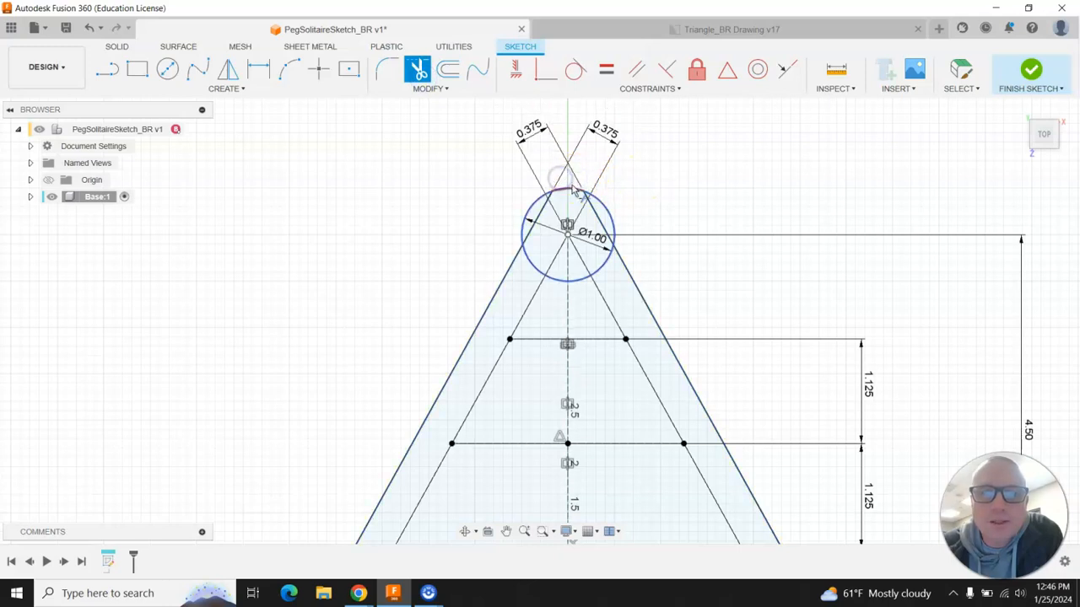
left_click(543, 210)
left_click(596, 217)
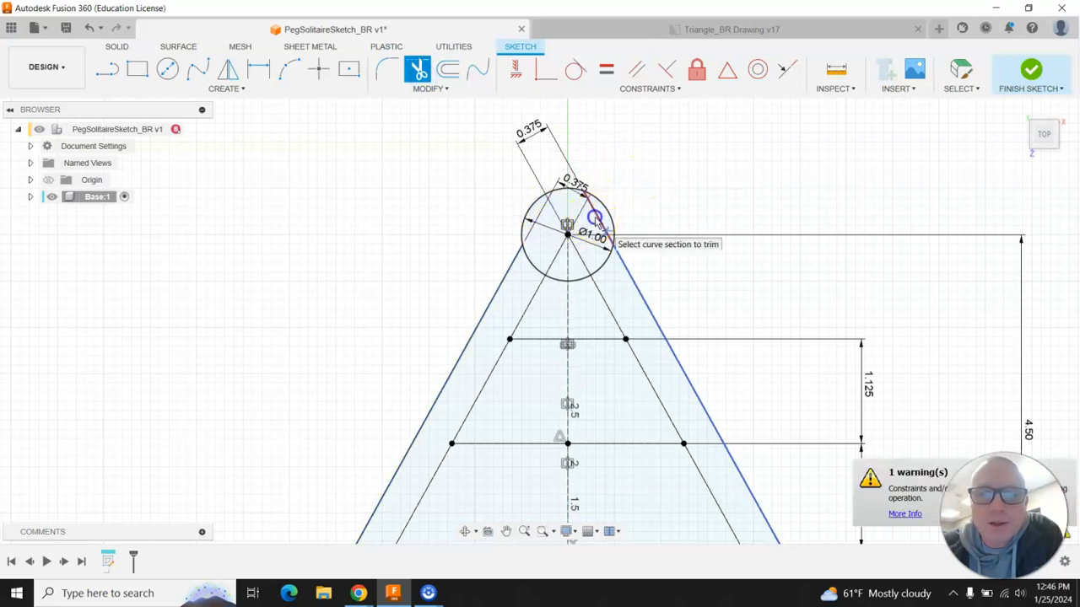
scroll(586, 274, "up", 4)
left_click(628, 258)
left_click(571, 289)
left_click(501, 270)
Finish the sketch and extrude the rounded triangle profile downward by -3/16 in as a new body
scroll(365, 260, "down", 2)
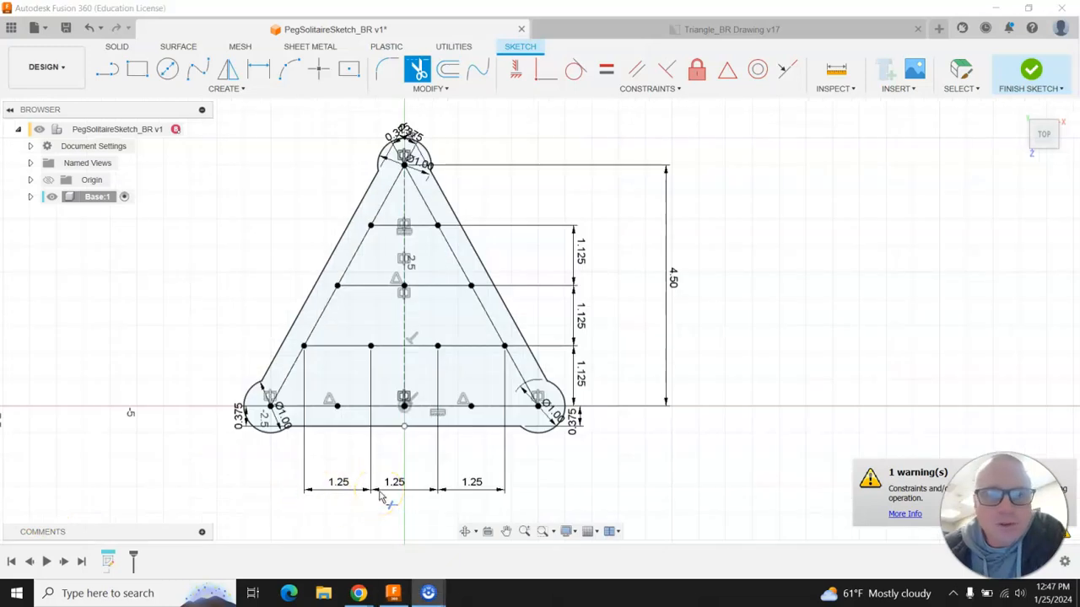
left_click(1030, 71)
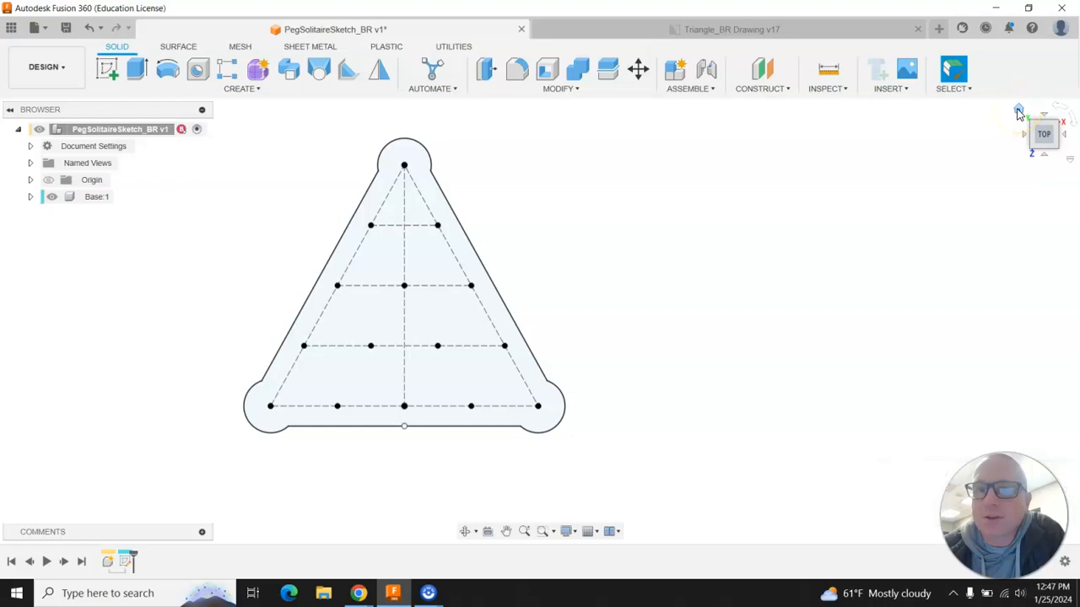
left_click(1018, 112)
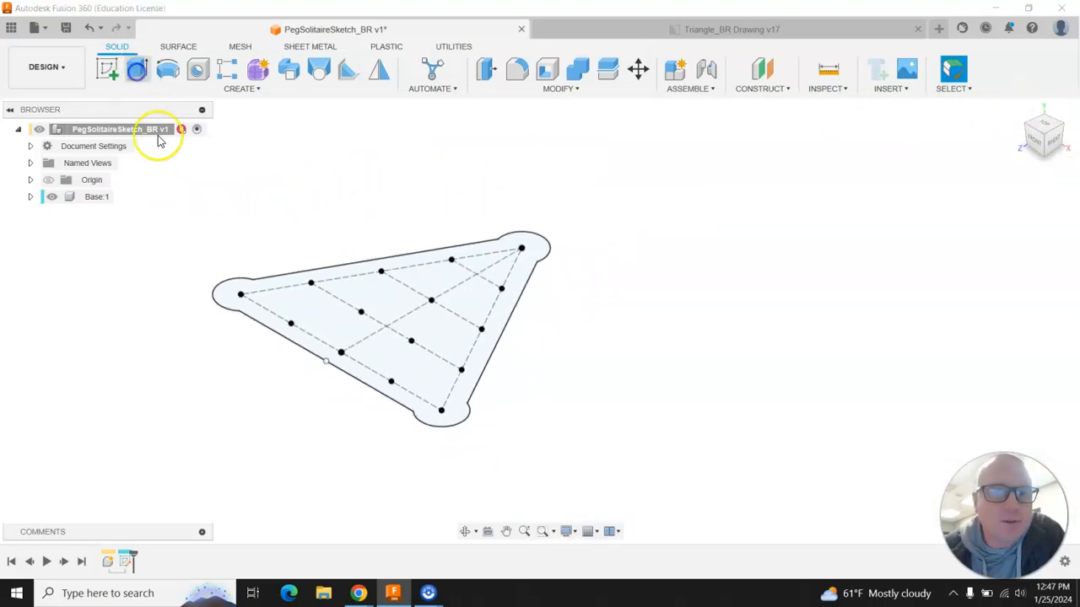
left_click(137, 71)
left_click_drag(431, 290, 441, 415)
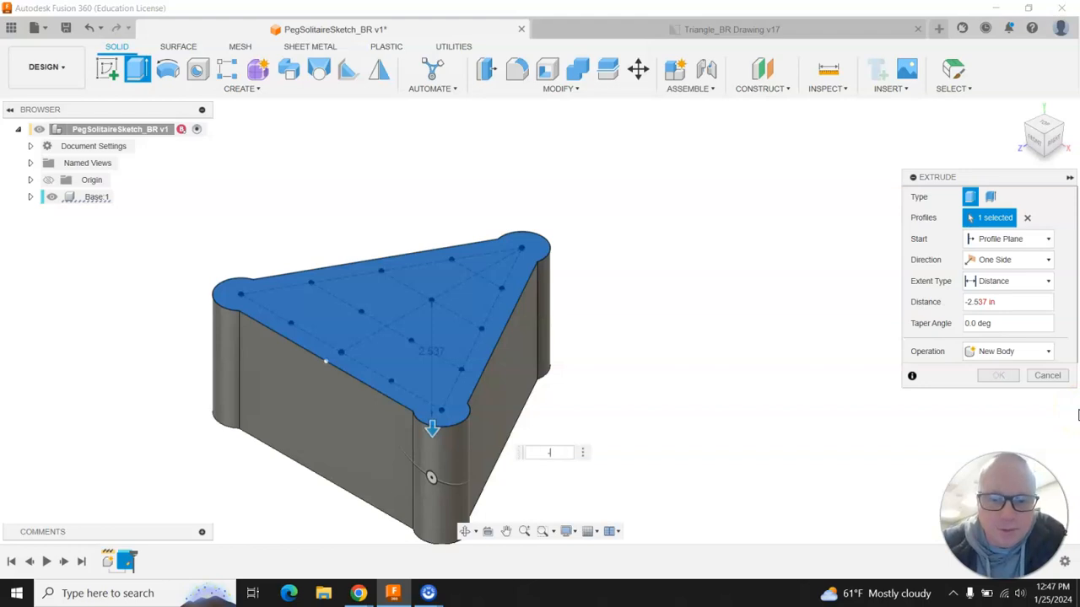
type("-3")
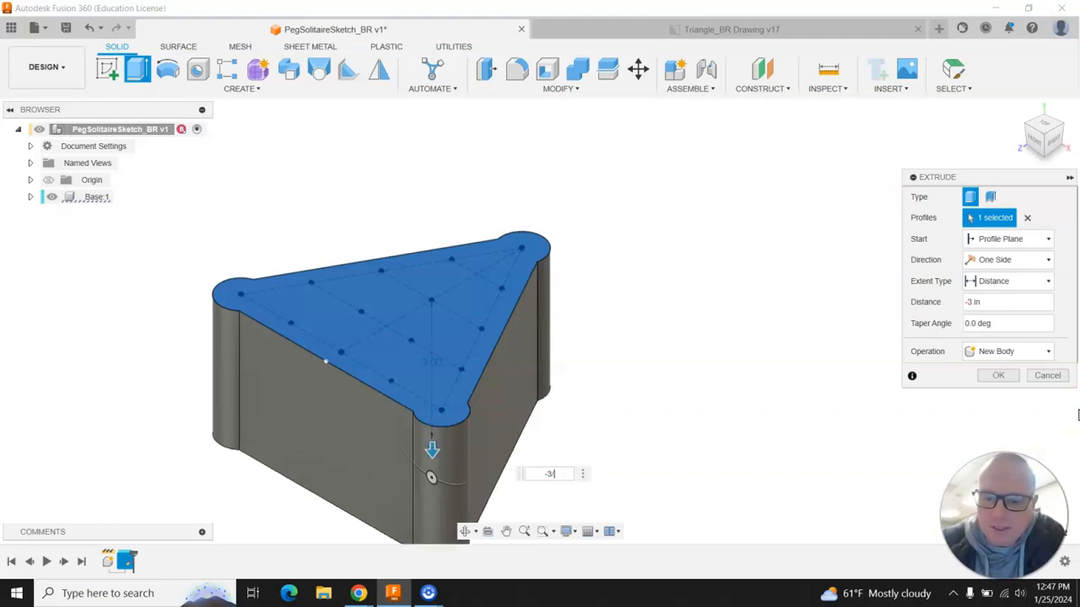
type("/16")
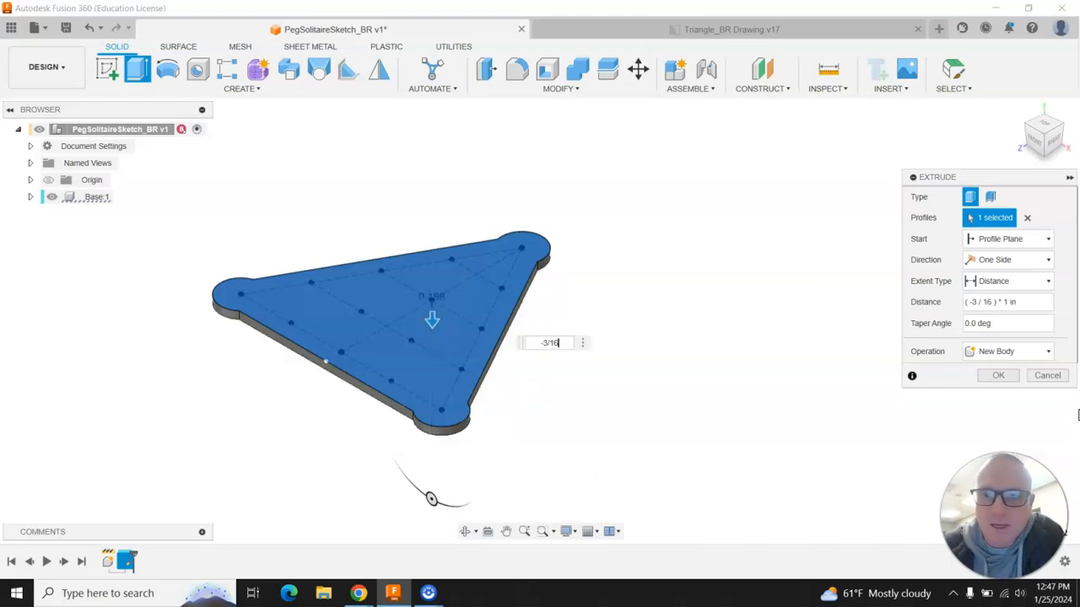
key("Return")
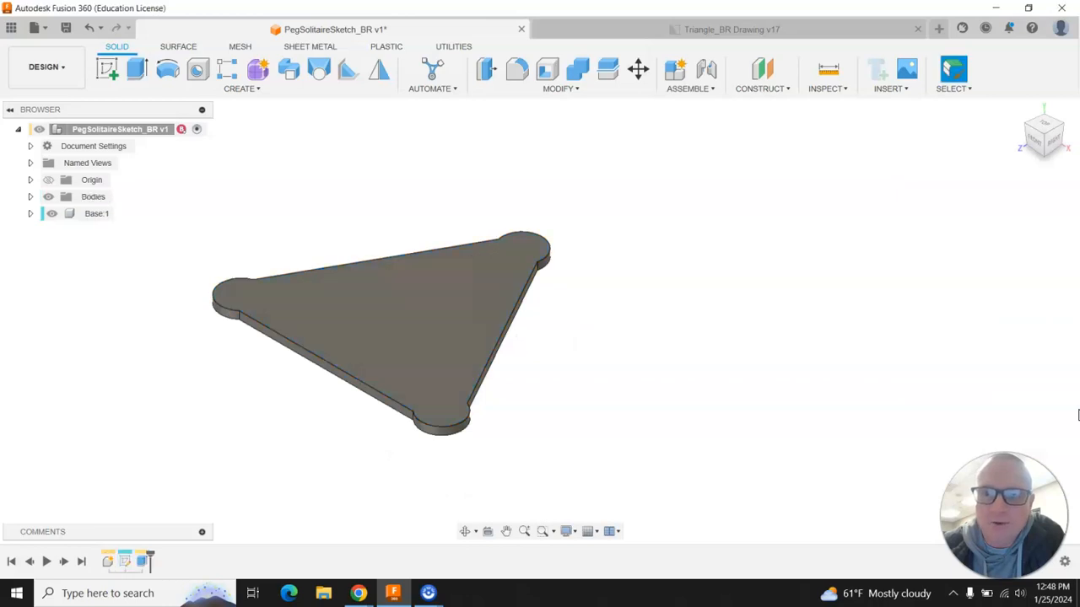
Expand the Base component's sketches and make Sketch1 visible to expose the peg points on the plate
left_click(1045, 127)
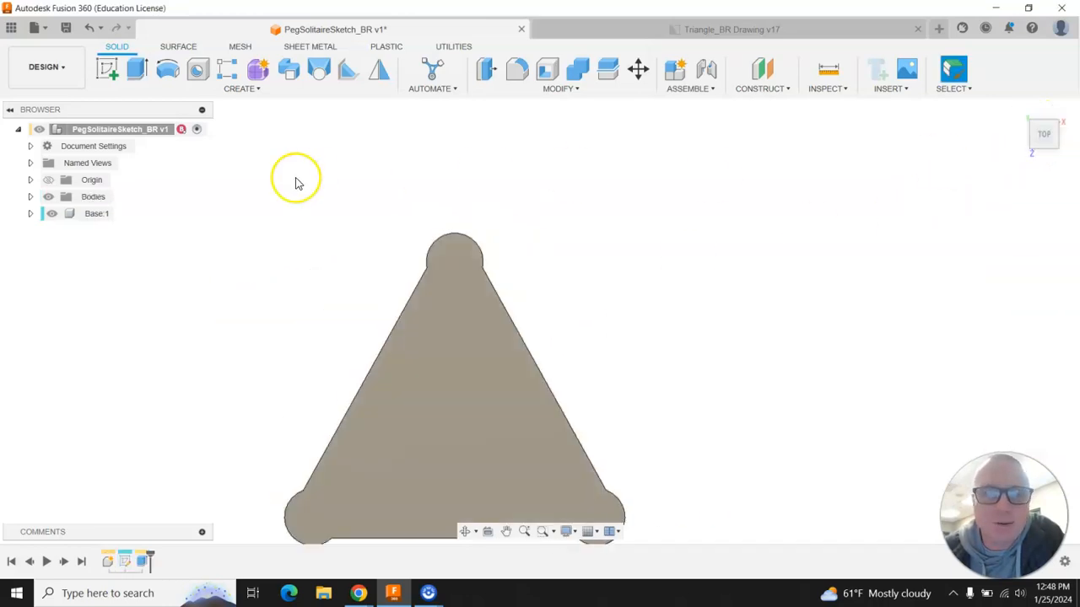
scroll(423, 481, "up", 2)
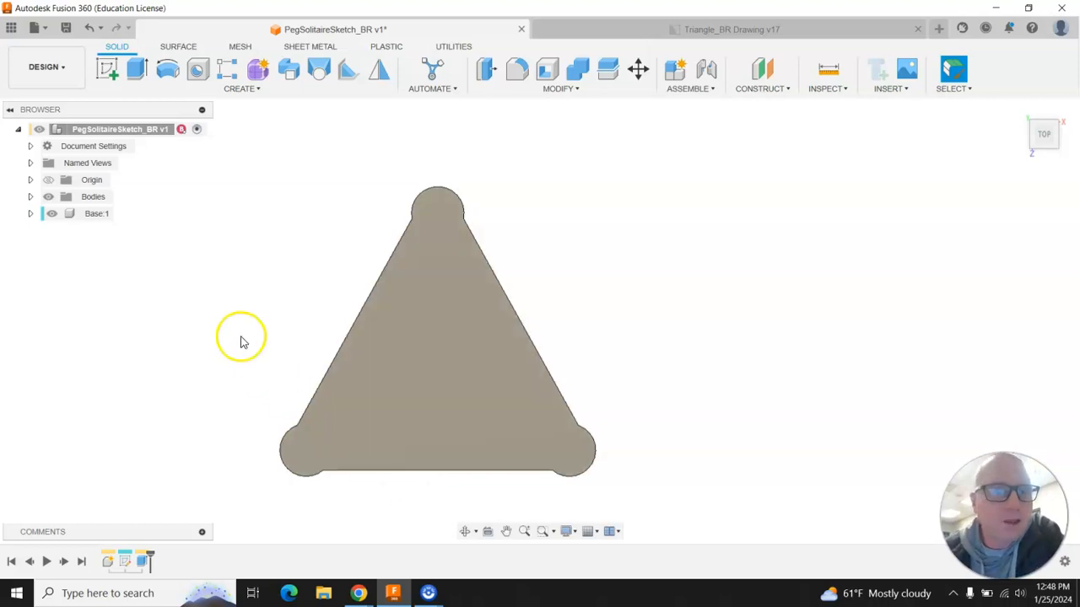
left_click(30, 213)
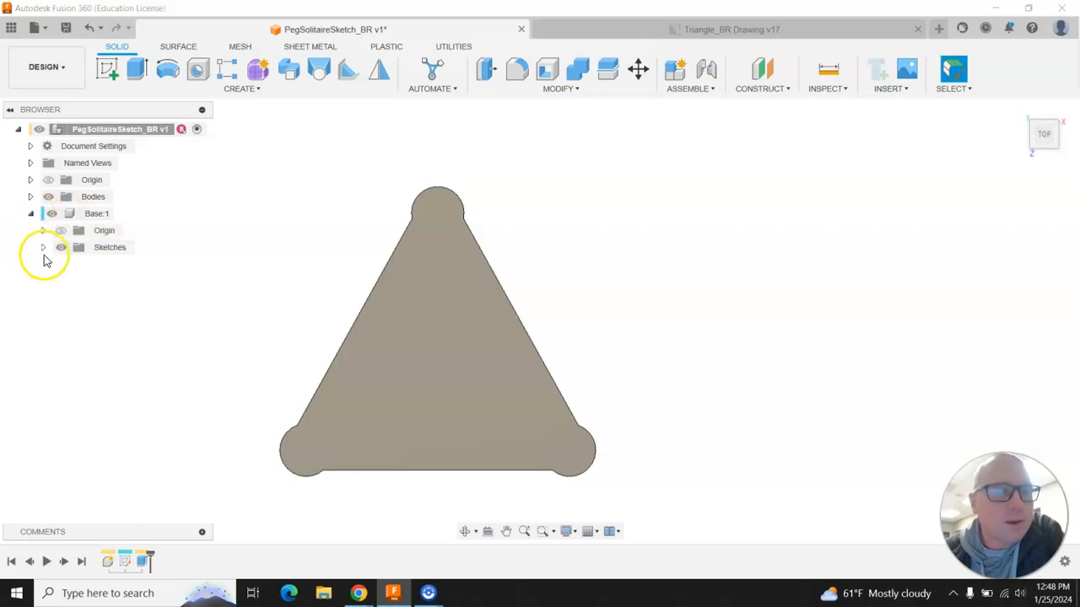
left_click(43, 248)
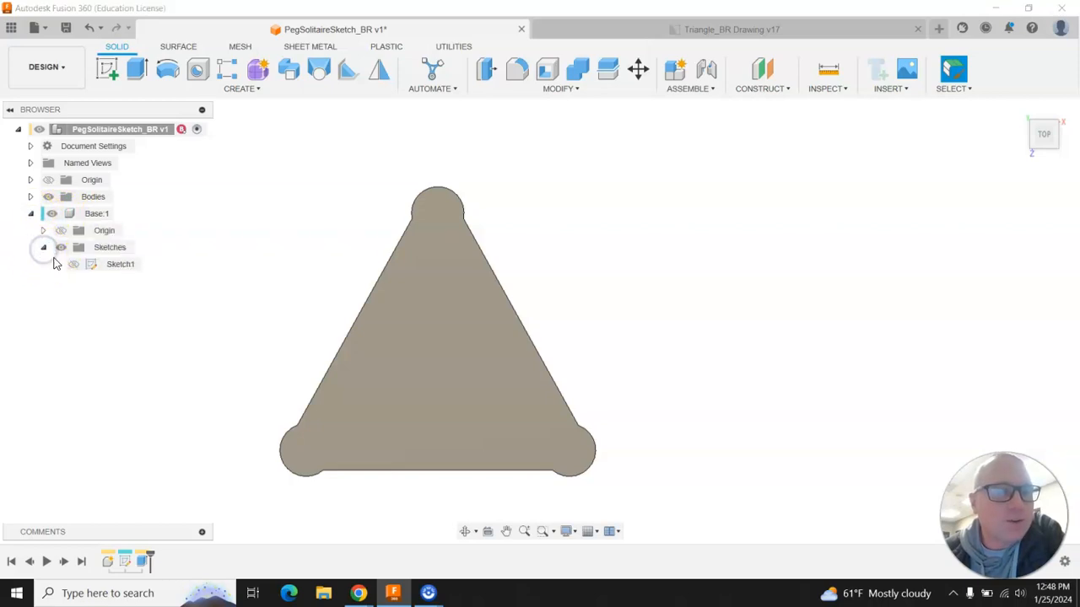
left_click(73, 265)
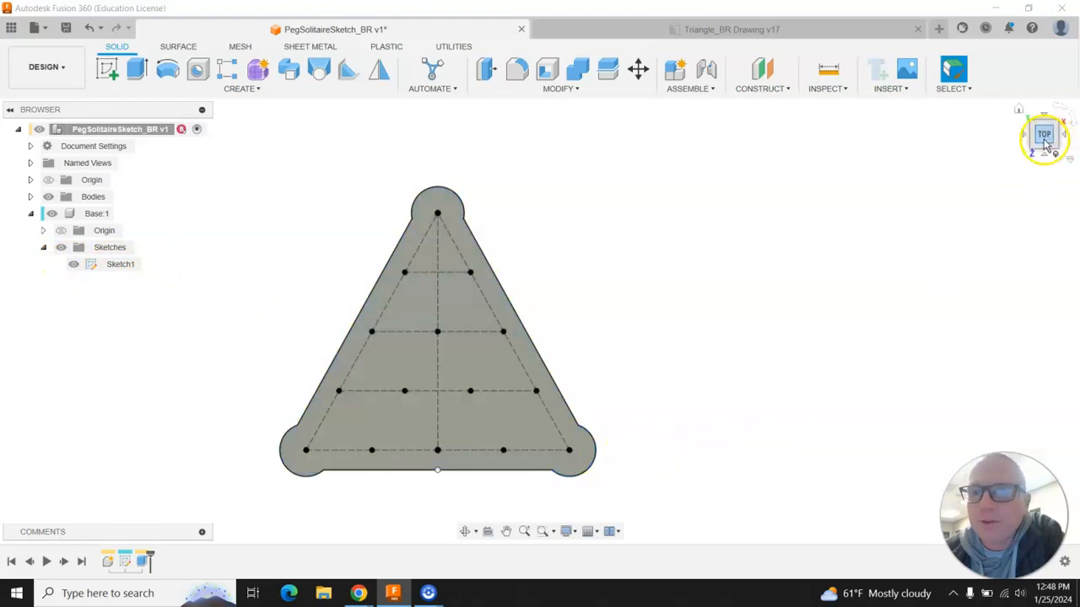
Start a simple hole at the first corner peg point with a 0.257 in diameter and extents set to All
left_click(1019, 110)
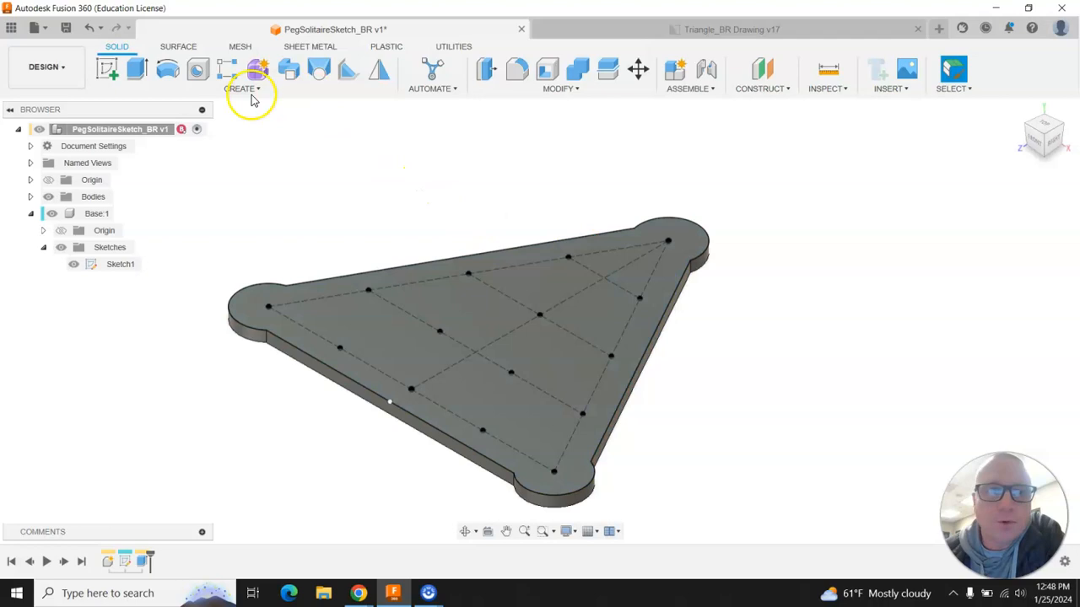
left_click(199, 74)
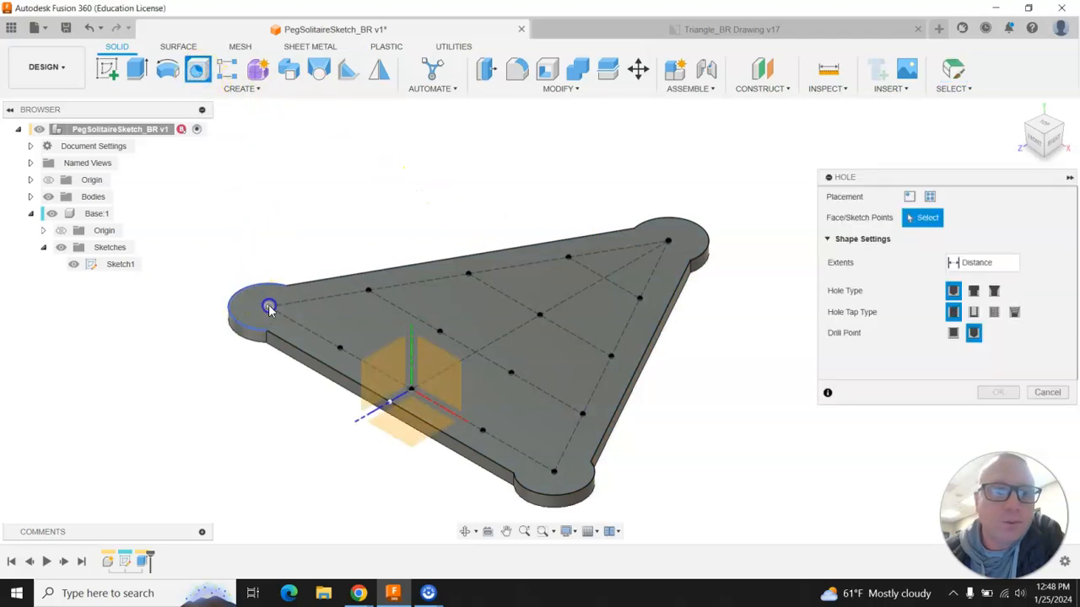
left_click(268, 306)
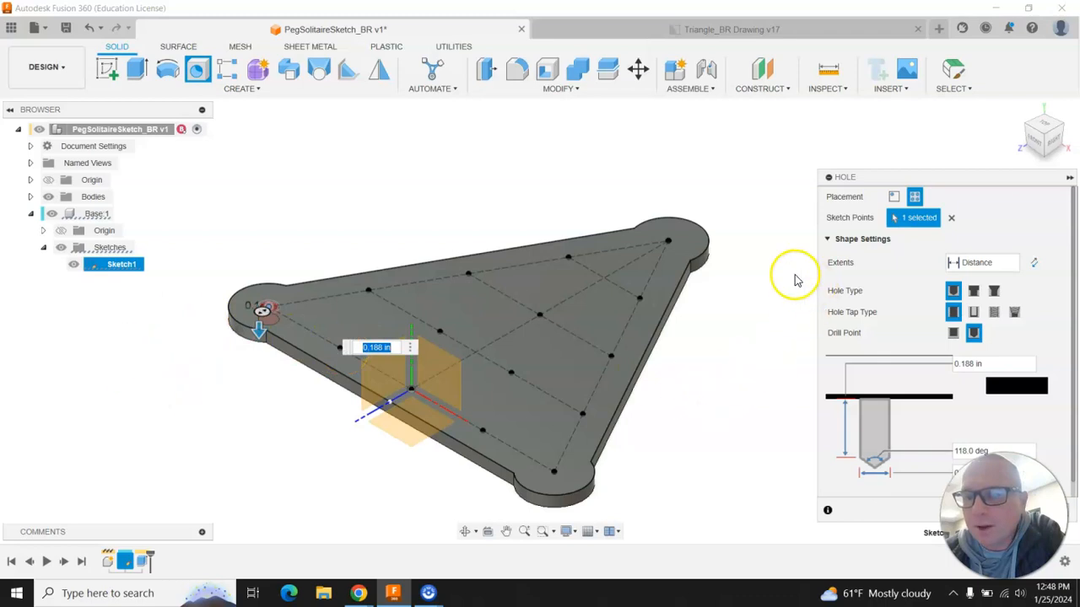
left_click_drag(904, 177, 826, 138)
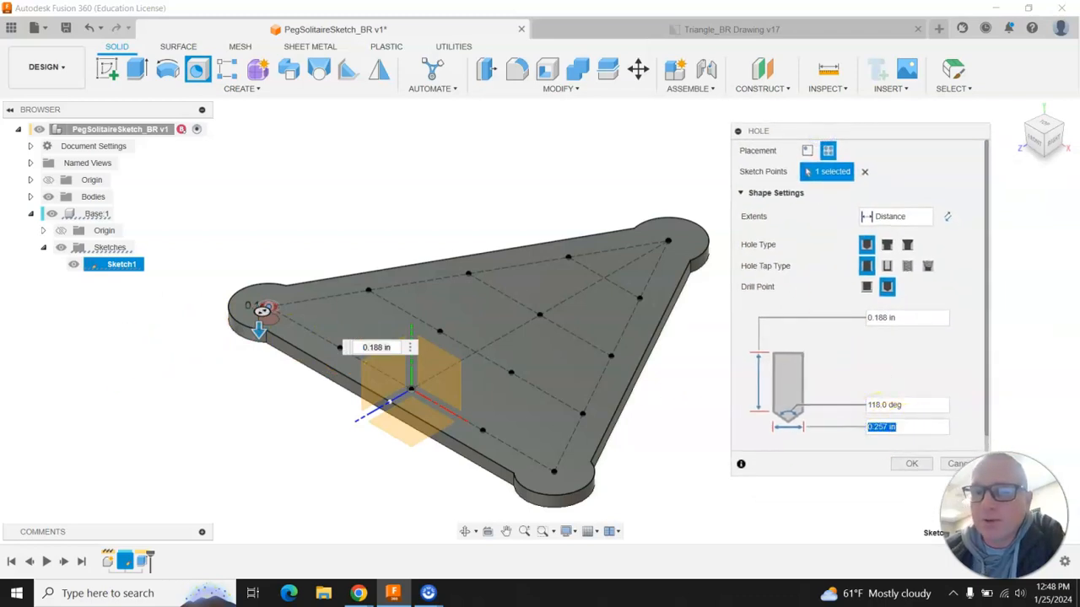
type(".2")
key("Return")
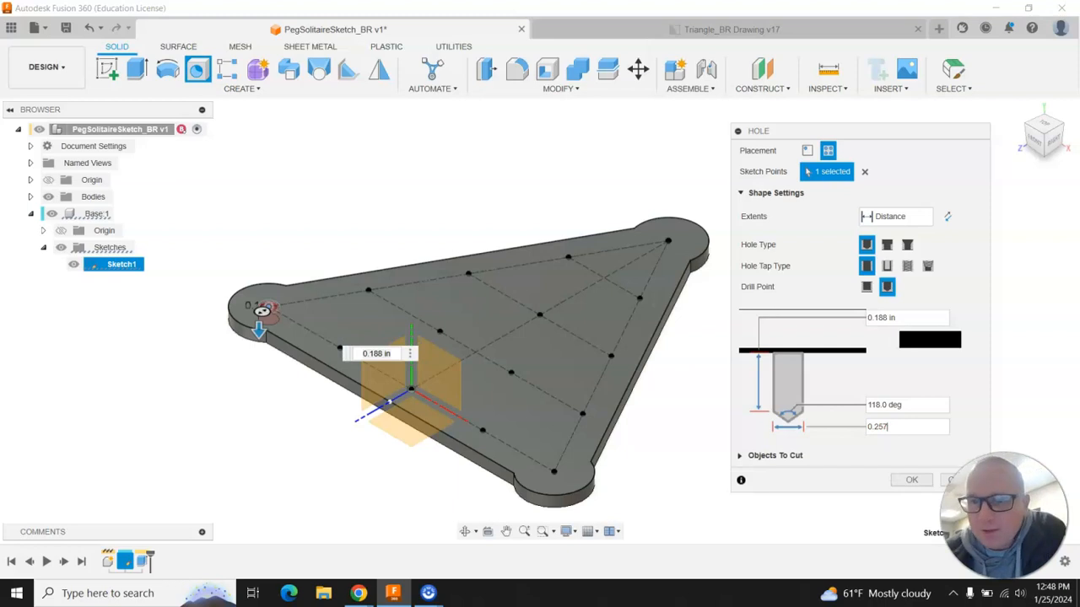
left_click(924, 218)
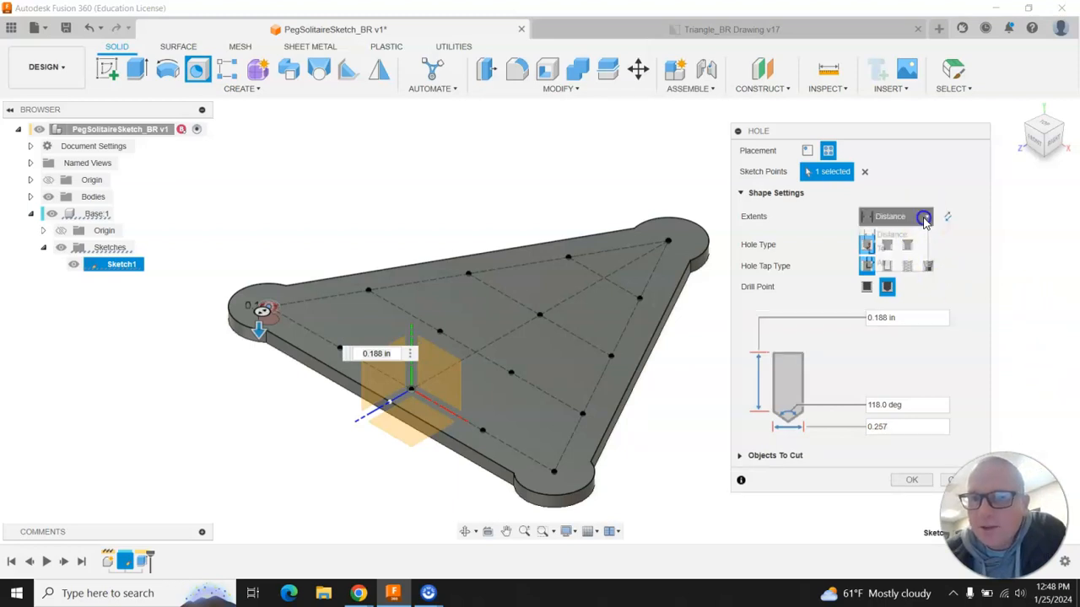
left_click(877, 263)
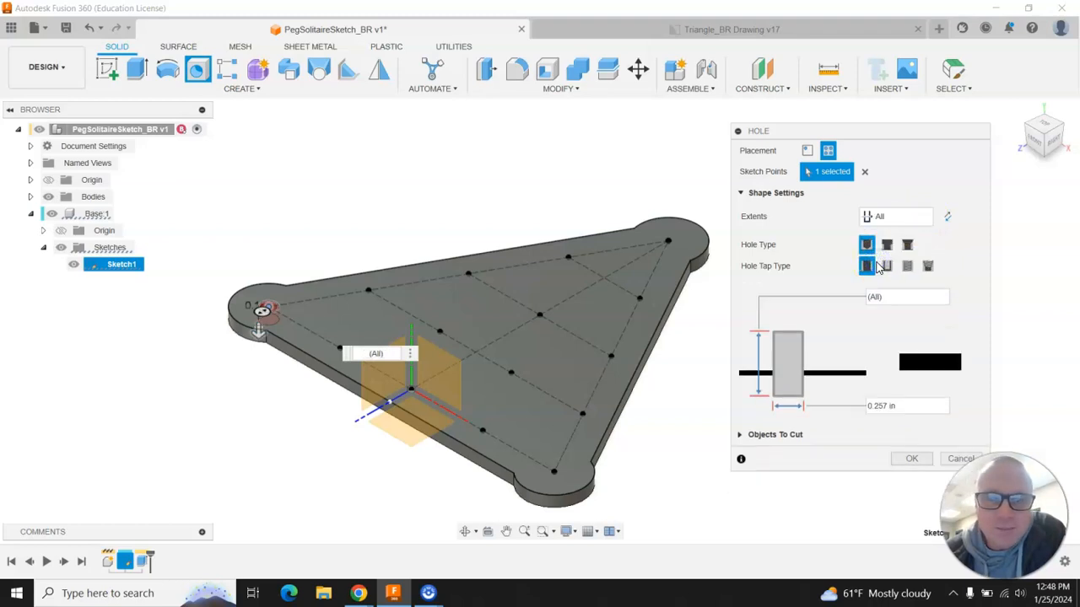
Add the other four peg points of the five-point row and all four points of the adjacent row to the hole
left_click(338, 349)
left_click(411, 390)
left_click(493, 435)
left_click(559, 463)
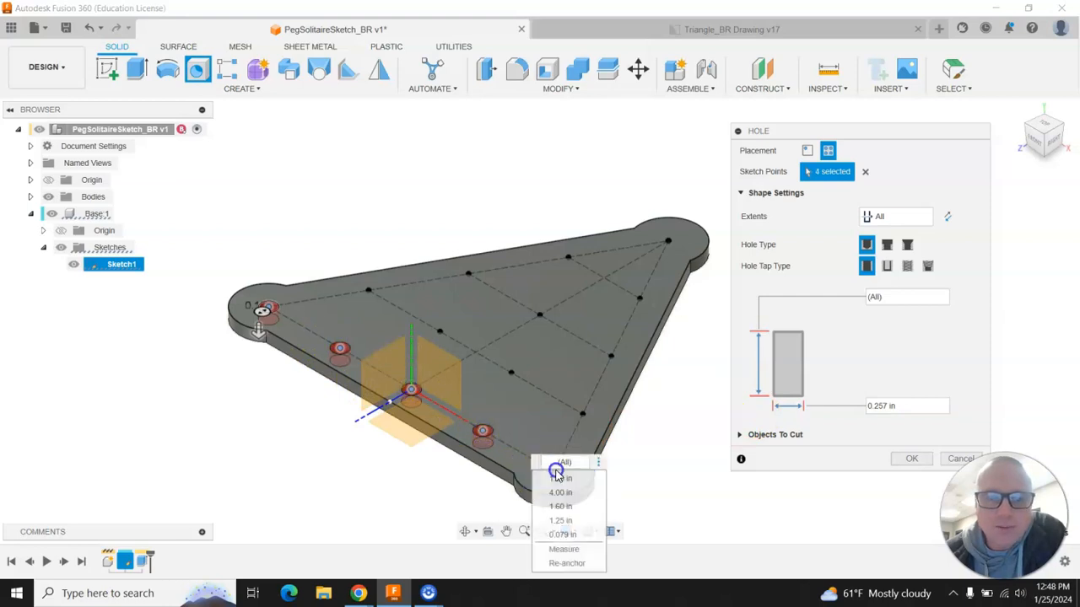
left_click(582, 414)
left_click(557, 468)
left_click(512, 374)
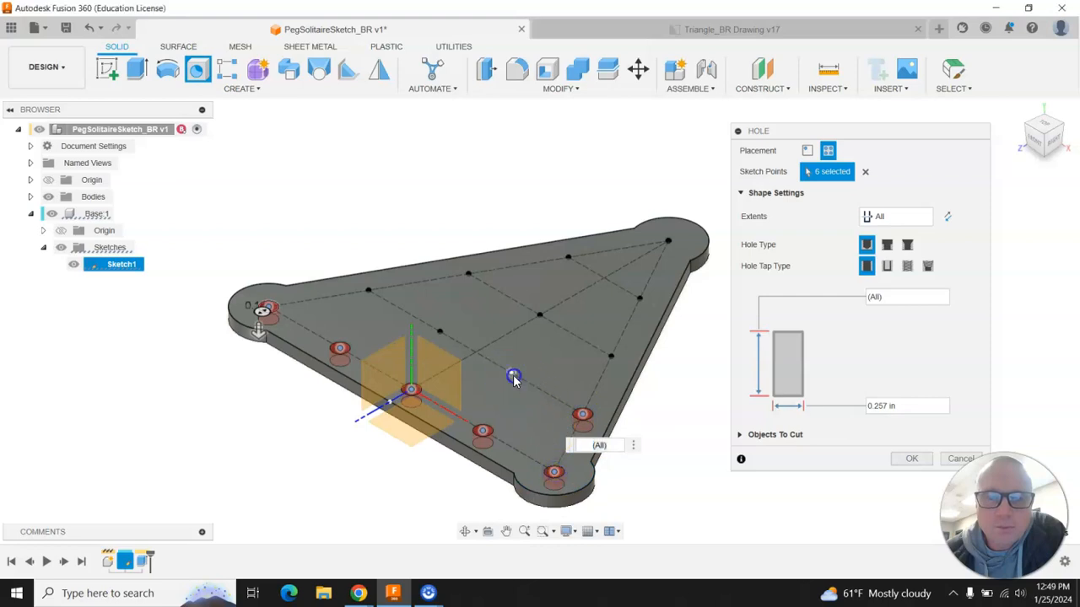
left_click(439, 333)
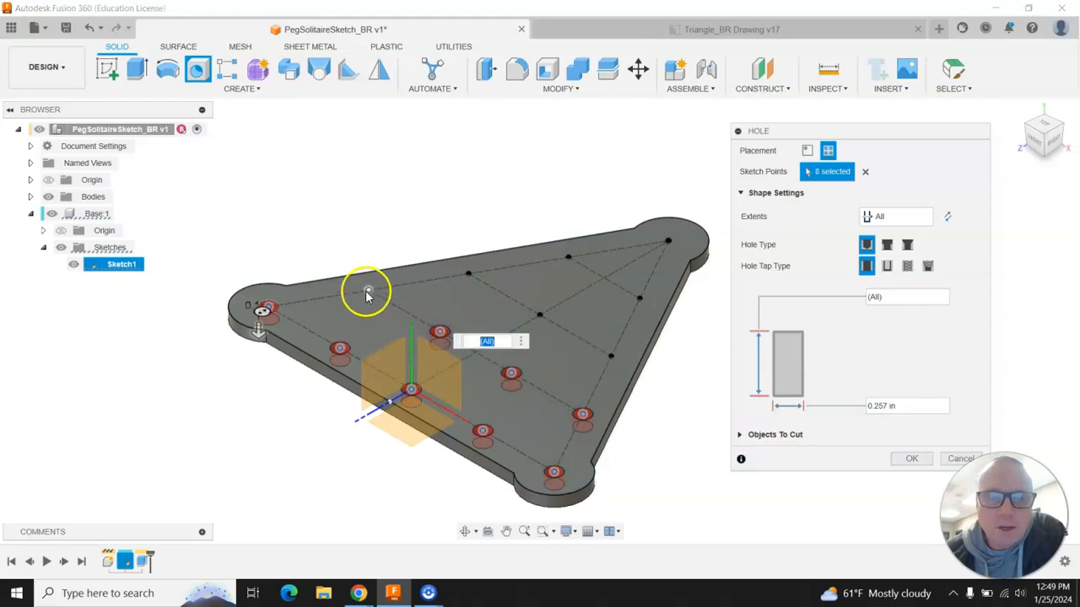
left_click(368, 292)
Add the peg points of the three-point and two-point rows and the apex point, and create the through holes
left_click(468, 275)
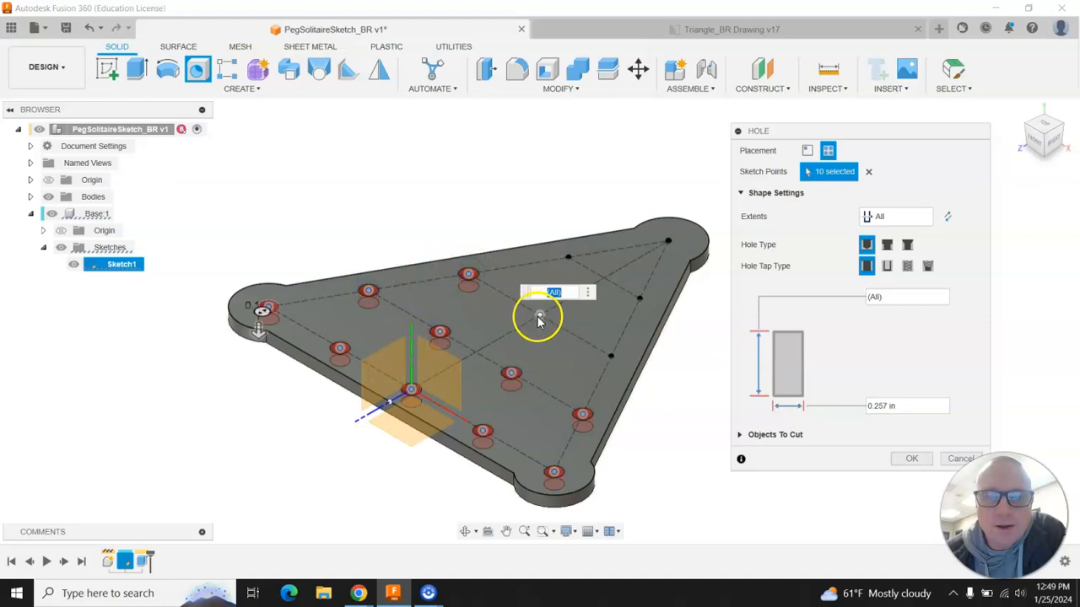
left_click(539, 318)
left_click(611, 356)
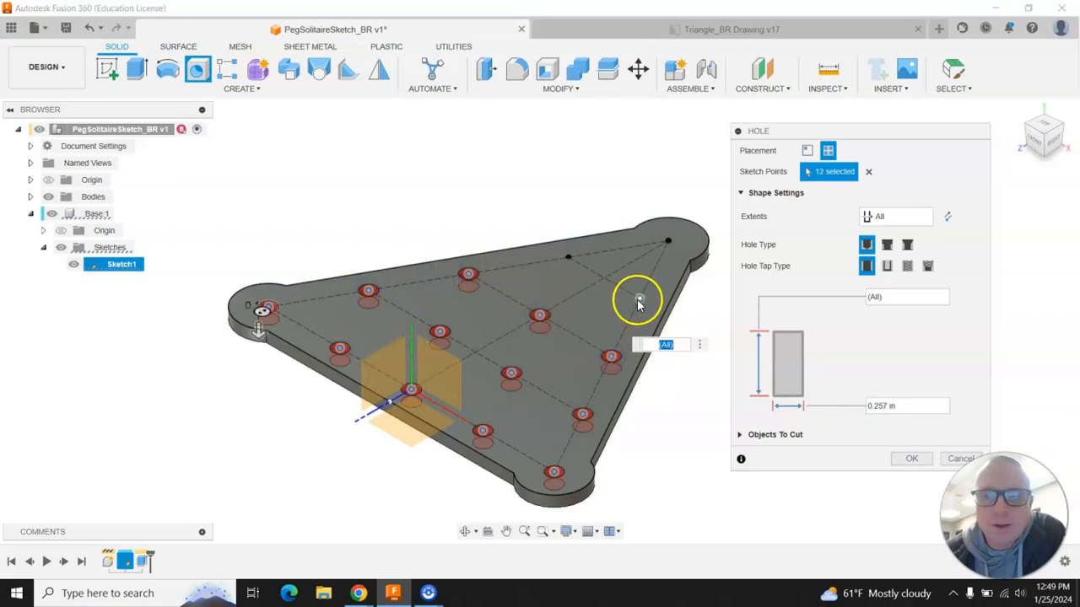
left_click(640, 300)
left_click(568, 258)
left_click(668, 242)
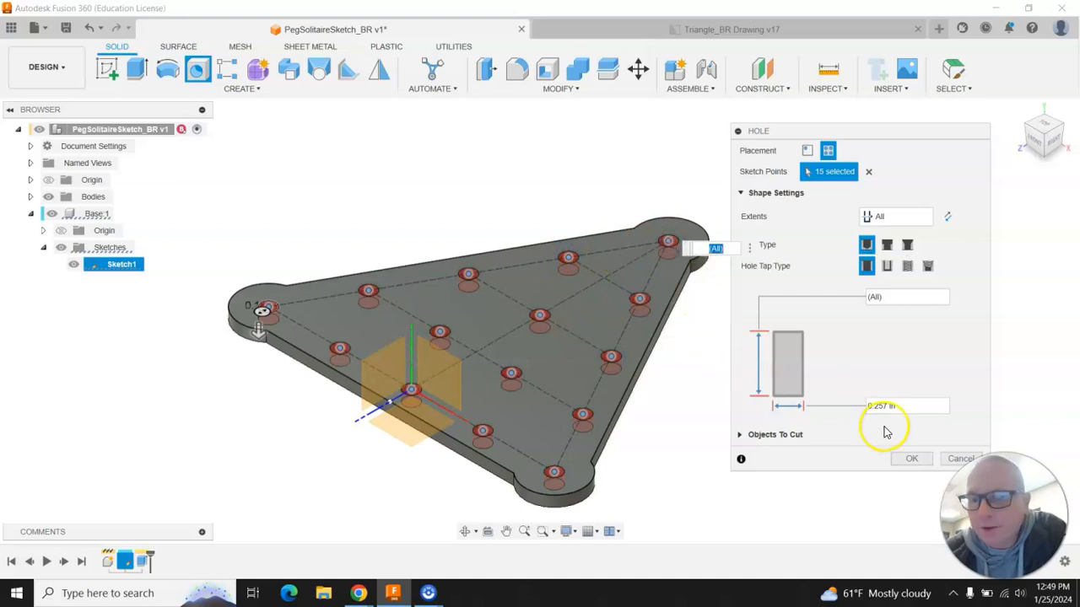
left_click(909, 456)
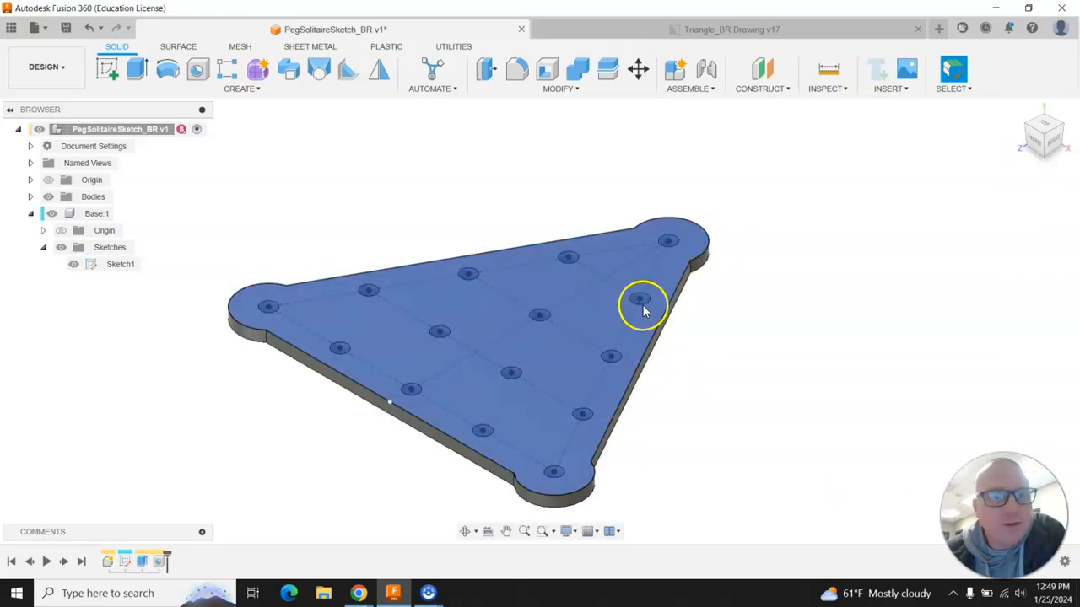
Hide Sketch1 of the Base component and collapse the component's contents in the browser
left_click(74, 272)
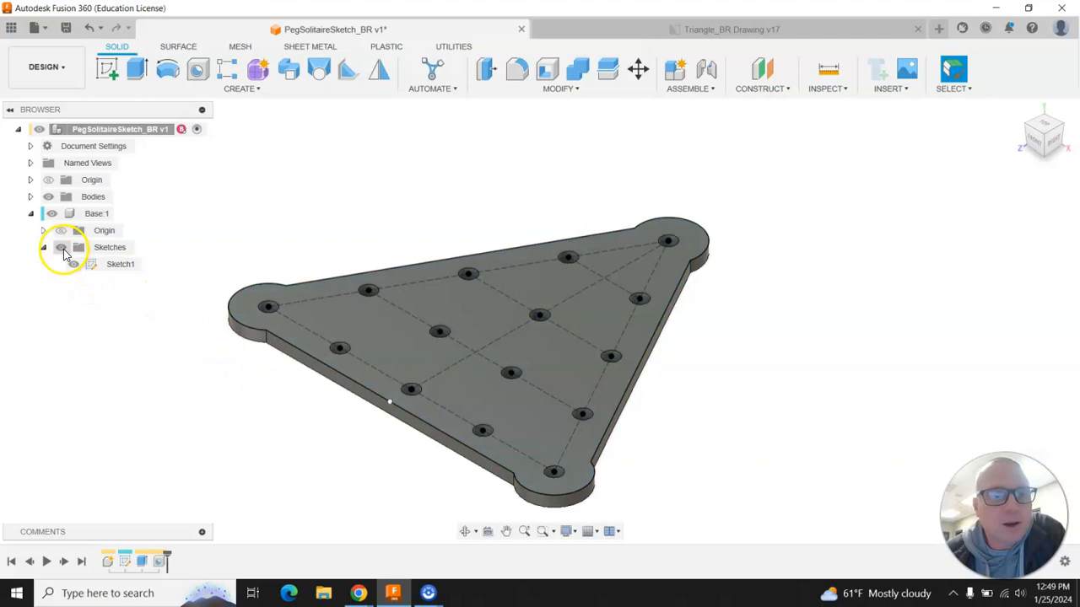
left_click(76, 268)
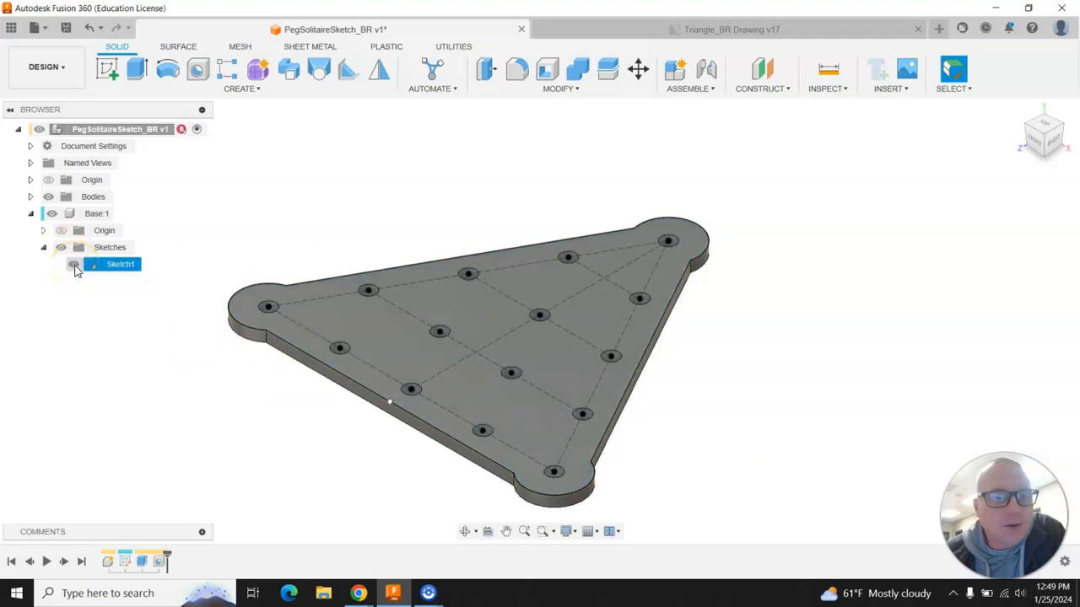
left_click(74, 265)
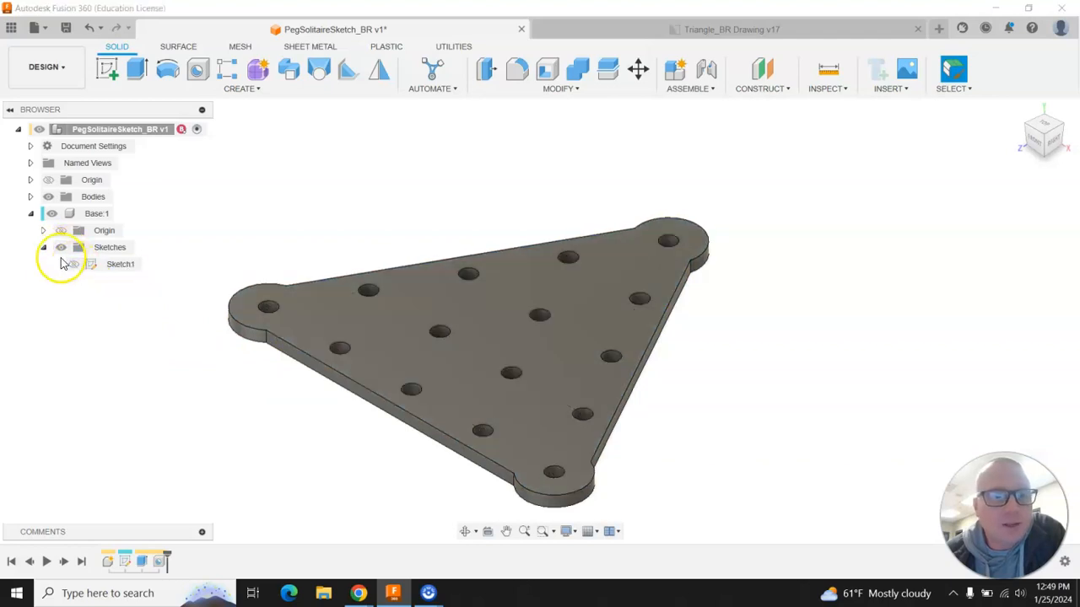
left_click(43, 248)
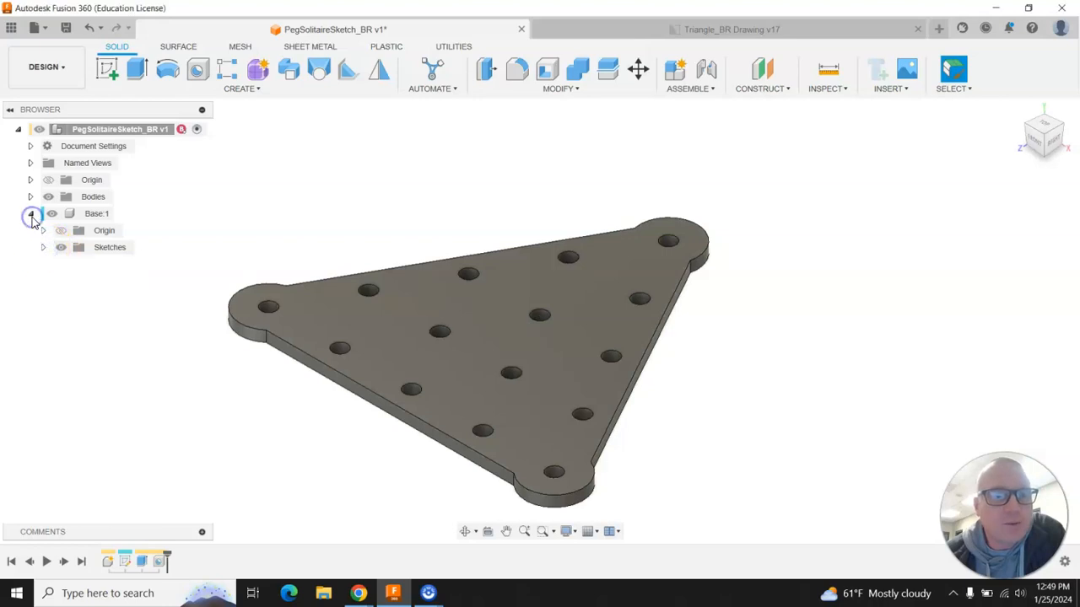
left_click(30, 214)
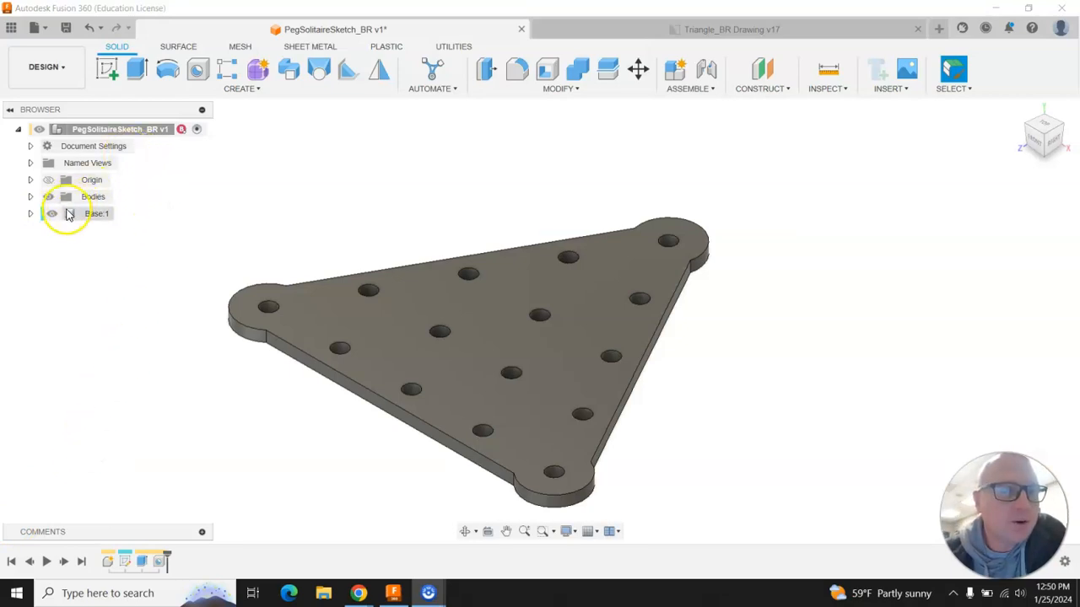
Activate the Base component and switch activation back to the top-level assembly
left_click(121, 216)
left_click(122, 216)
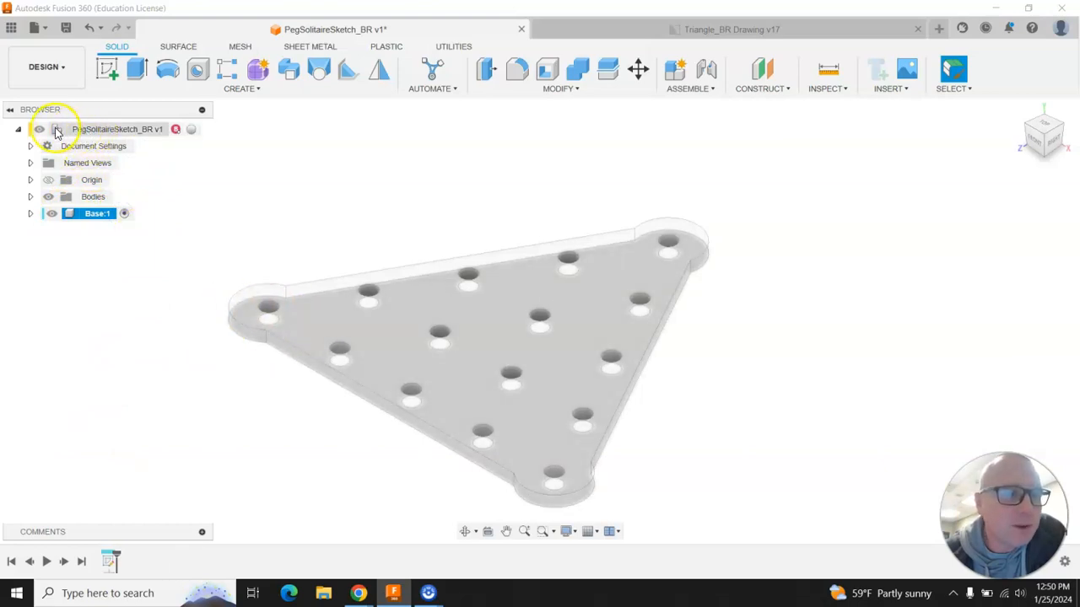
left_click(192, 132)
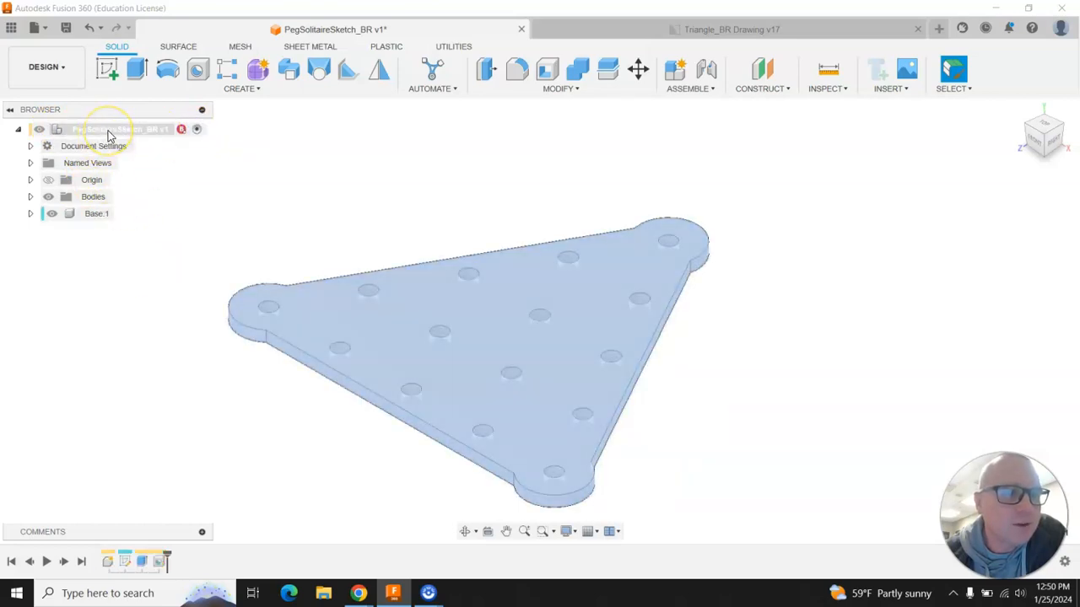
Create an active internal standard component named Peg under the top-level assembly
left_click(233, 90)
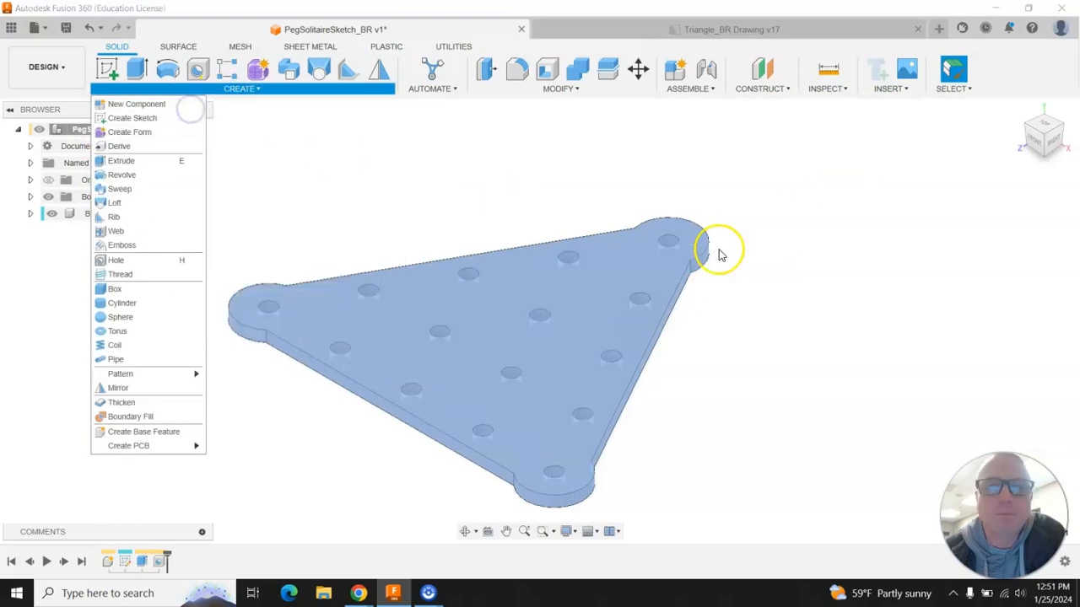
left_click(127, 103)
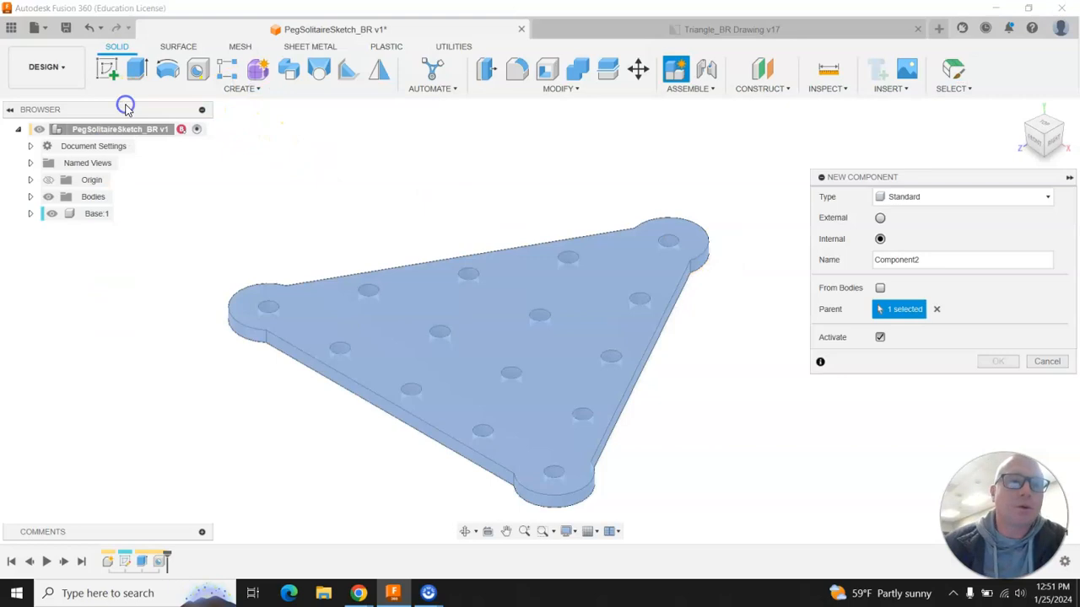
double_click(927, 261)
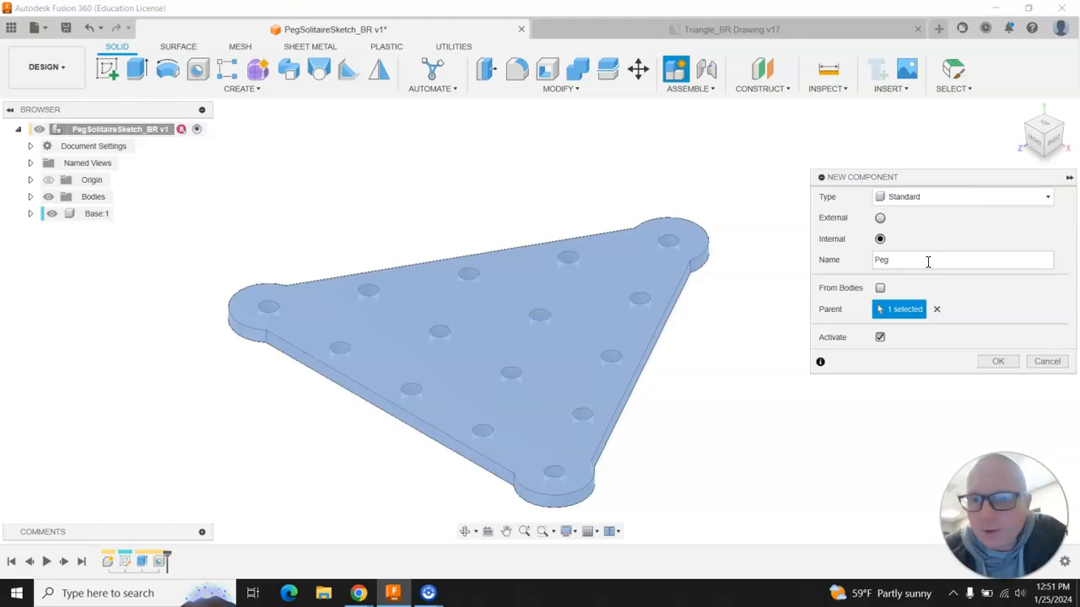
left_click(999, 362)
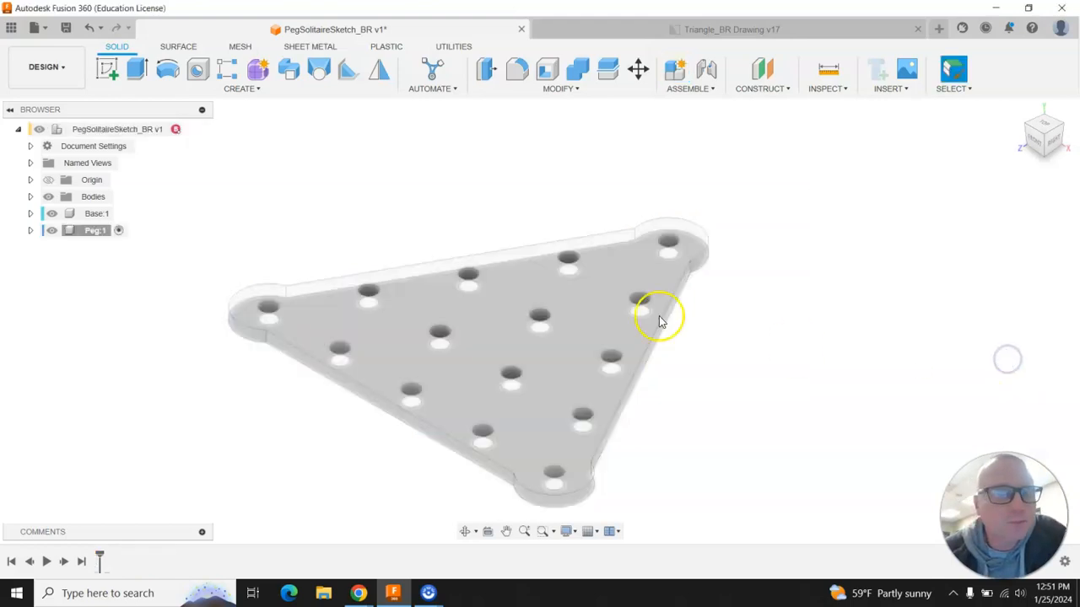
left_click(99, 562)
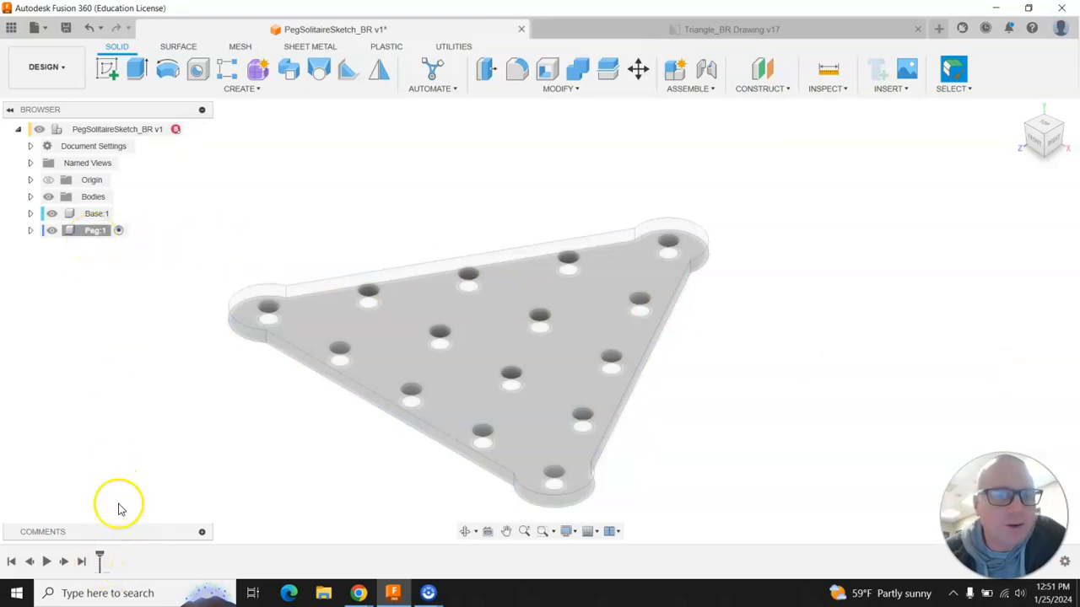
Show the assembly's origin planes and start a sketch for the Peg component on the vertical front plane
left_click(48, 184)
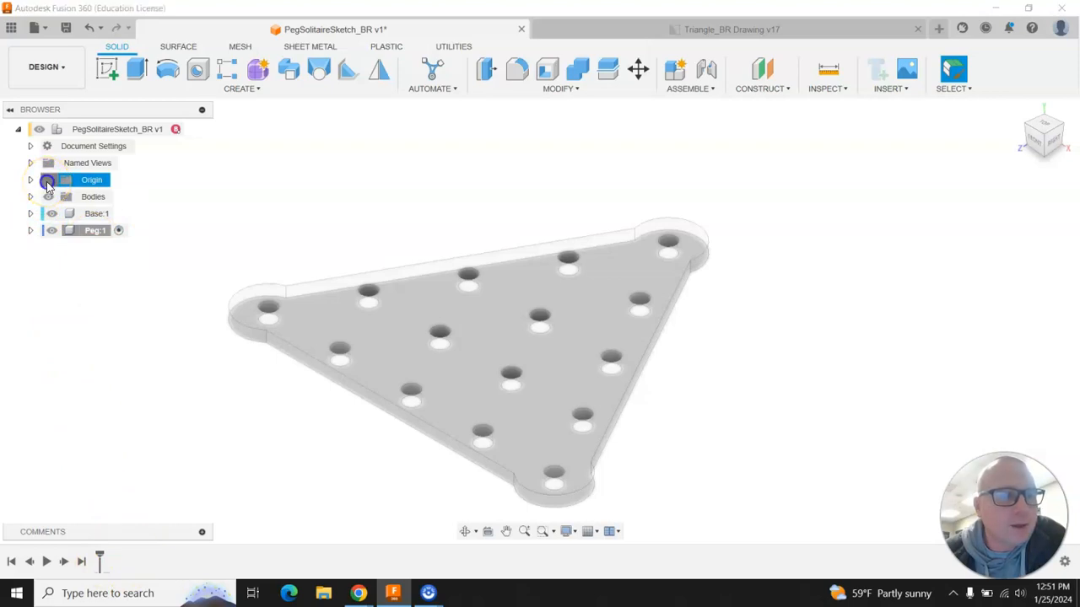
left_click(48, 180)
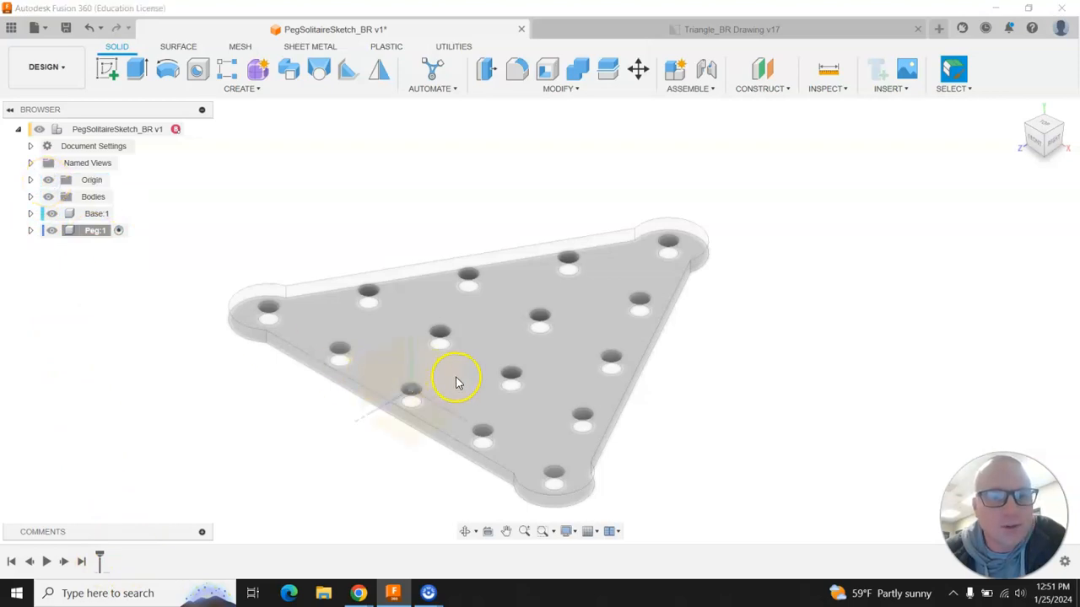
left_click(108, 71)
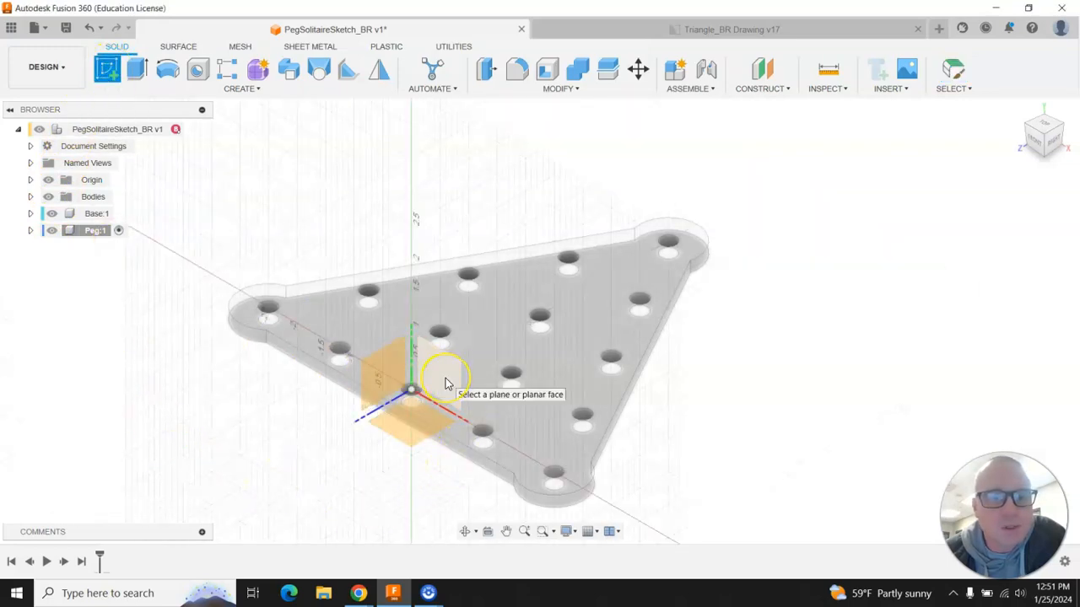
left_click(447, 382)
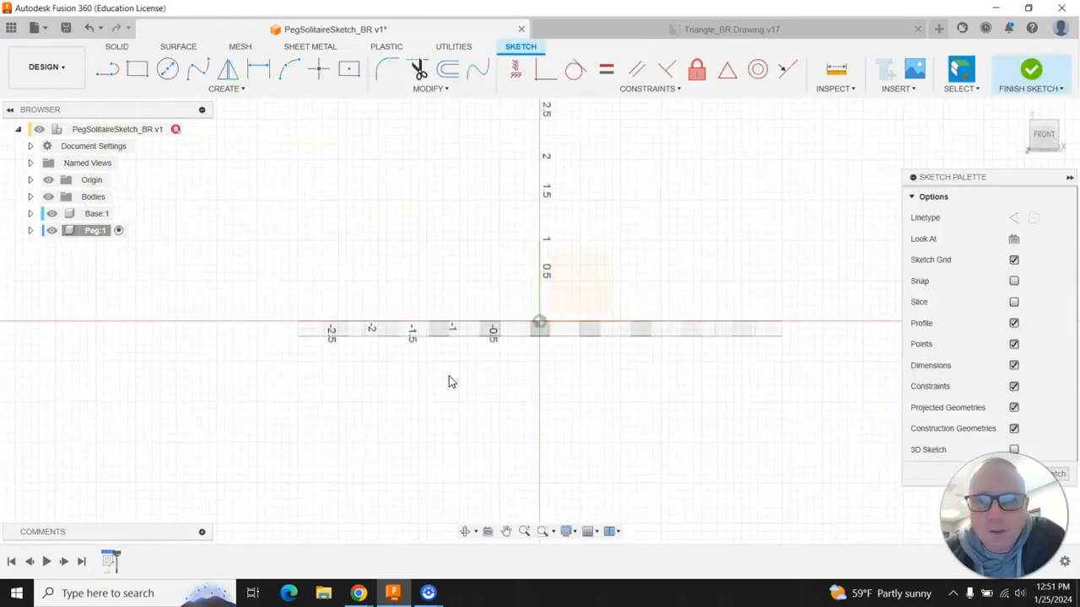
Turn on the Slice display to section the Base plate at the Peg sketch plane
left_click(1014, 303)
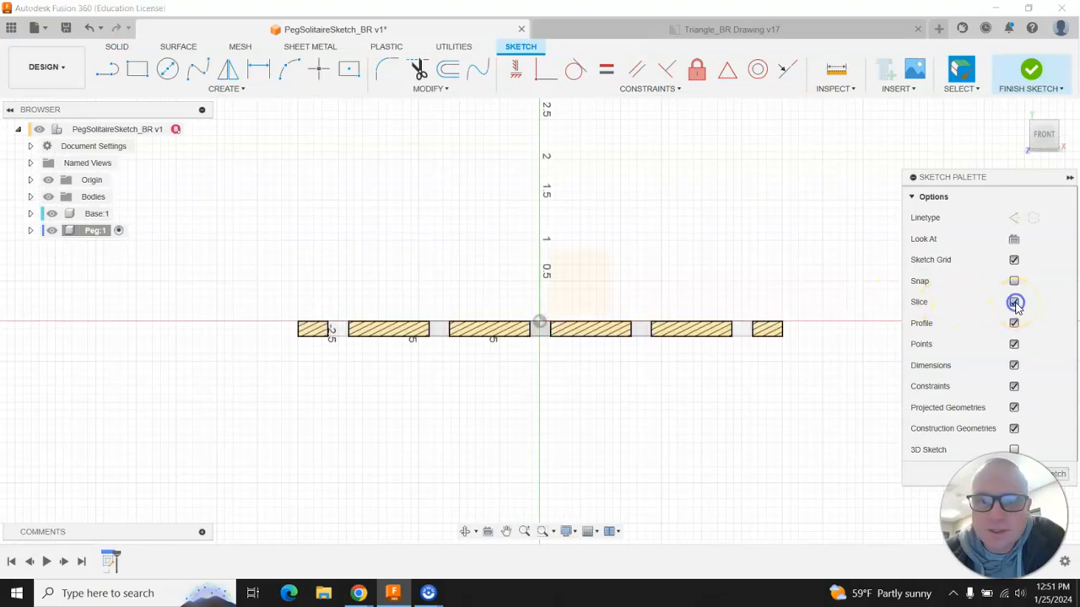
scroll(552, 329, "up", 5)
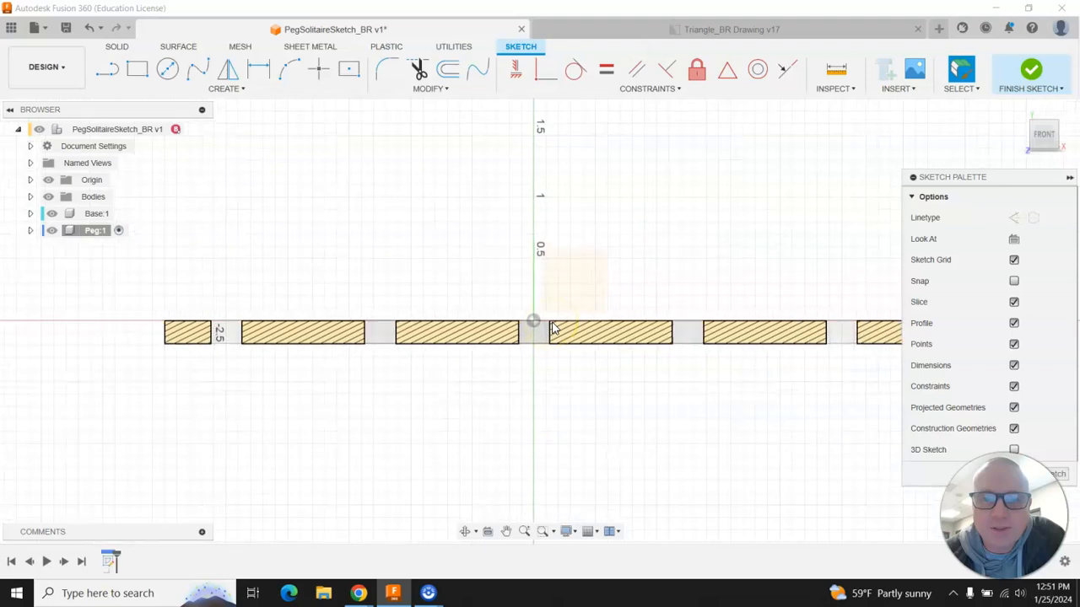
scroll(552, 329, "up", 1)
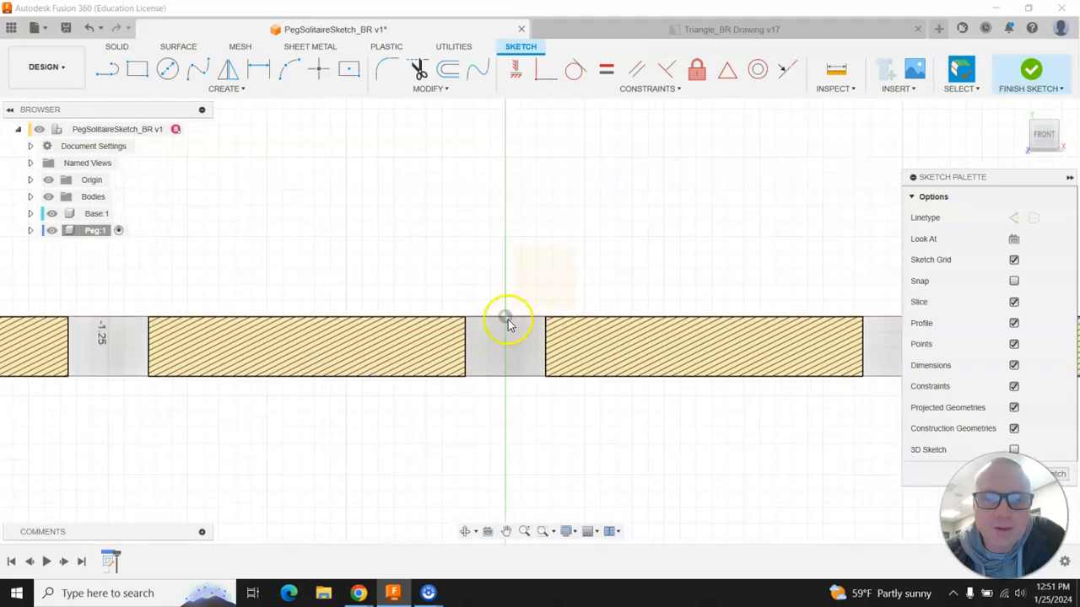
Draw a vertical line through the origin, extending above and below the Base plate's center hole
left_click(116, 80)
left_click(505, 318)
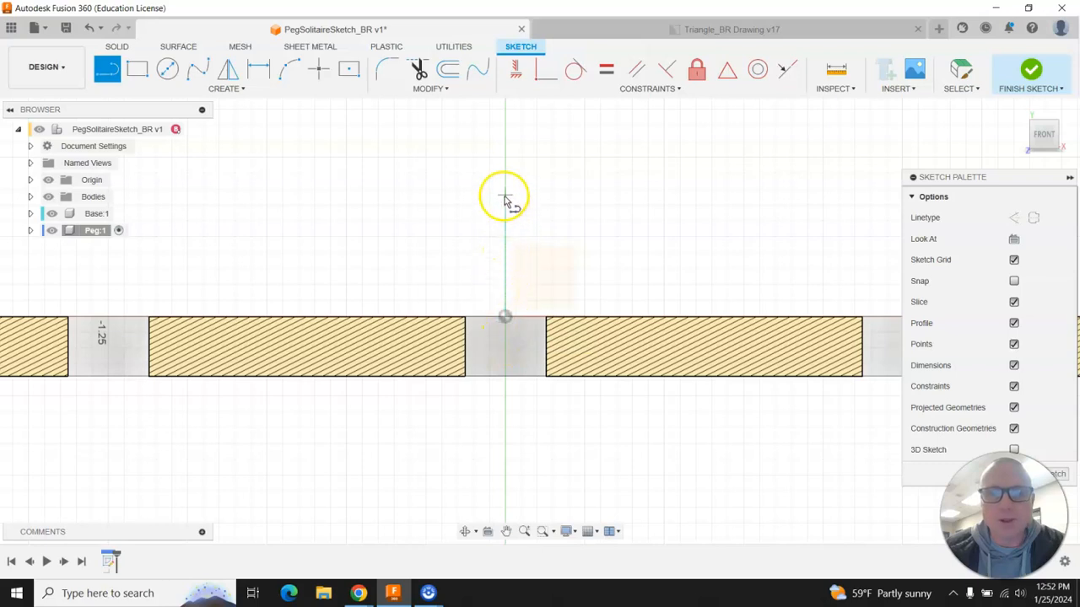
left_click(506, 149)
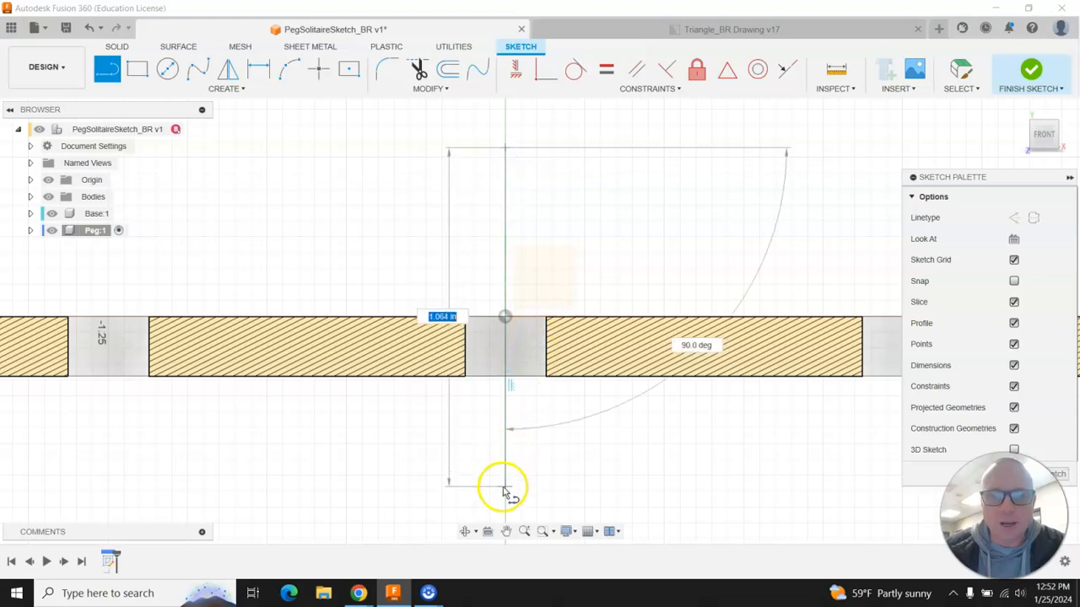
scroll(506, 503, "down", 1)
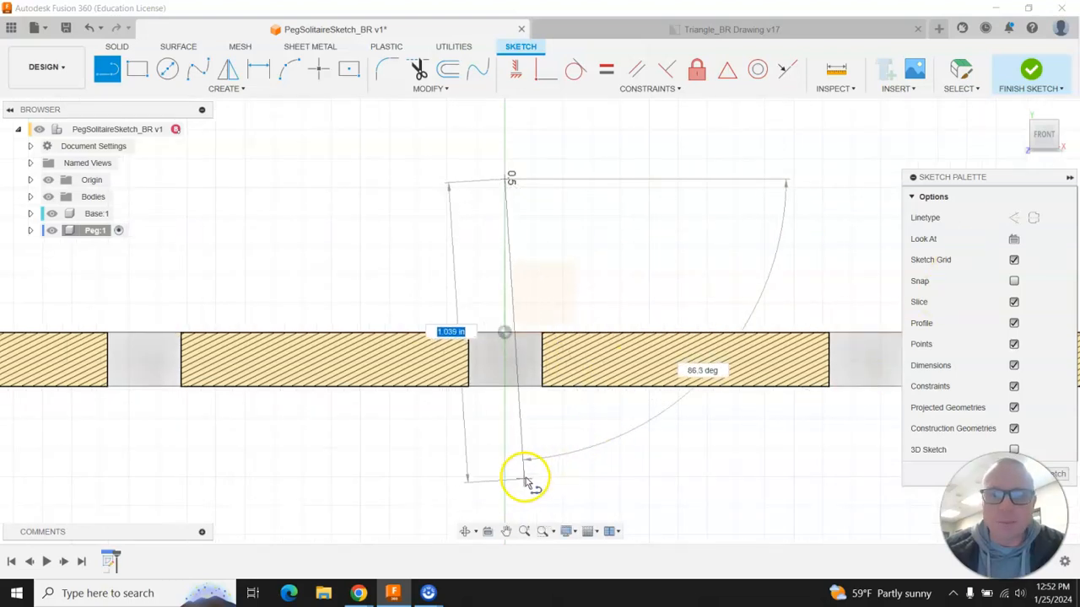
left_click(503, 500)
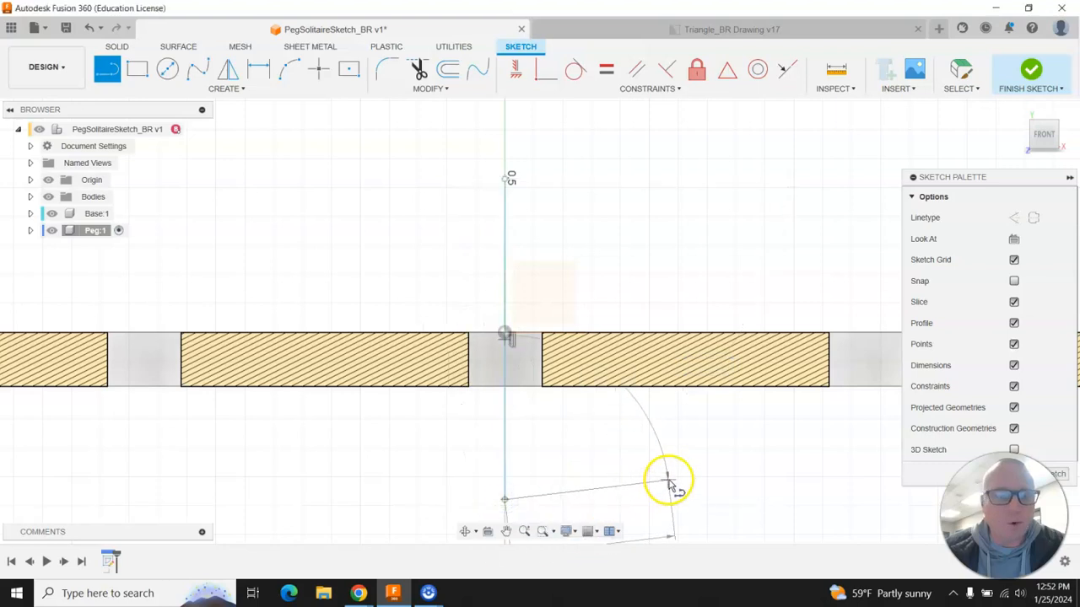
key("Escape")
Convert the vertical line through the origin to a construction line
left_click(506, 231)
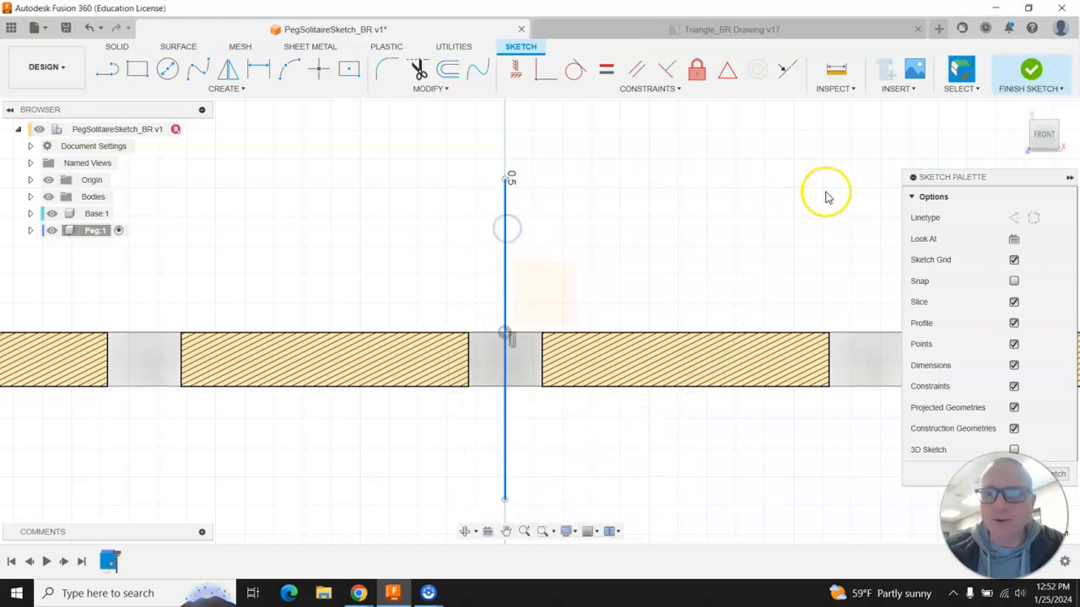
left_click(1013, 219)
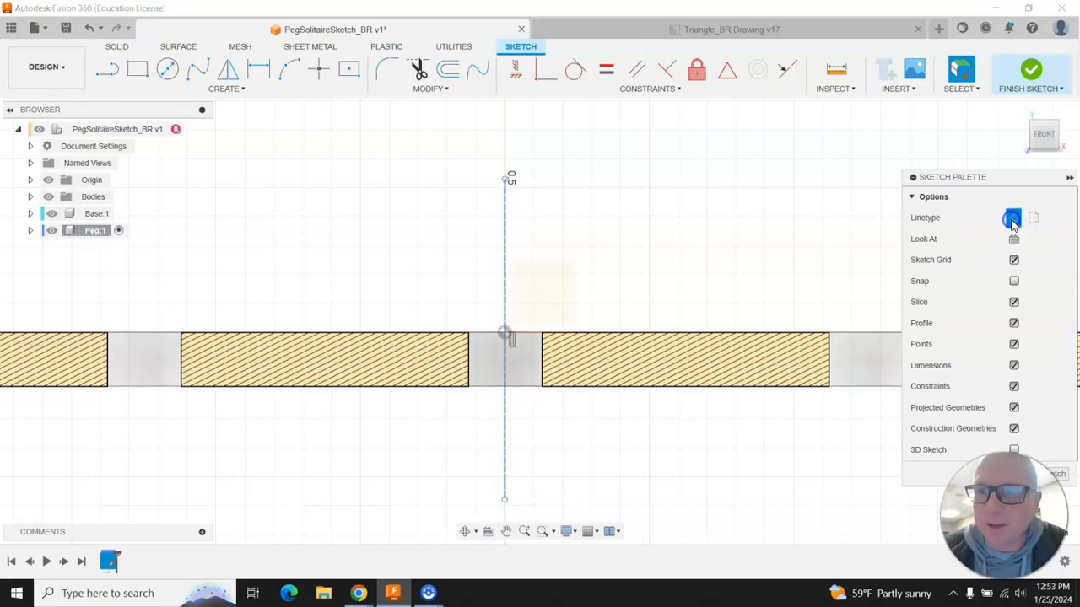
left_click(567, 194)
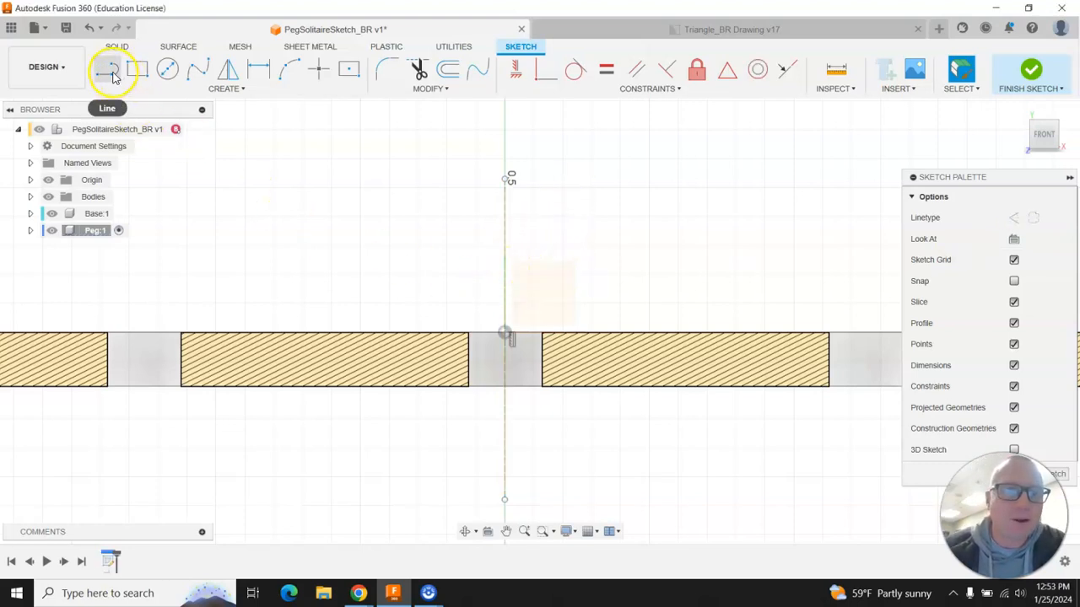
Draw a horizontal 0.25 in line outward from the vertical construction line, above the plate's top surface
left_click(112, 75)
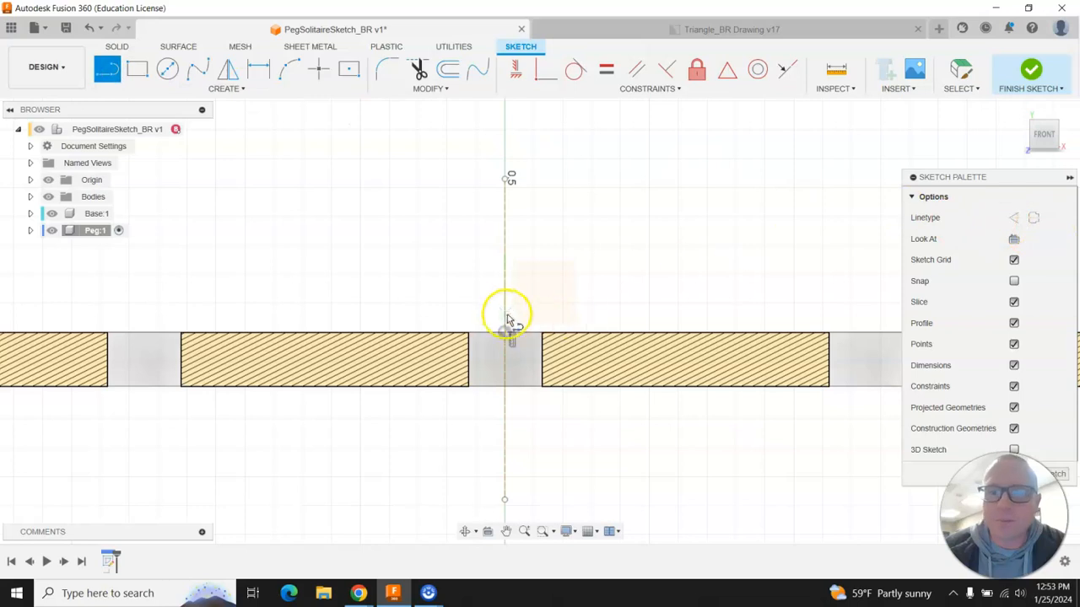
left_click(505, 272)
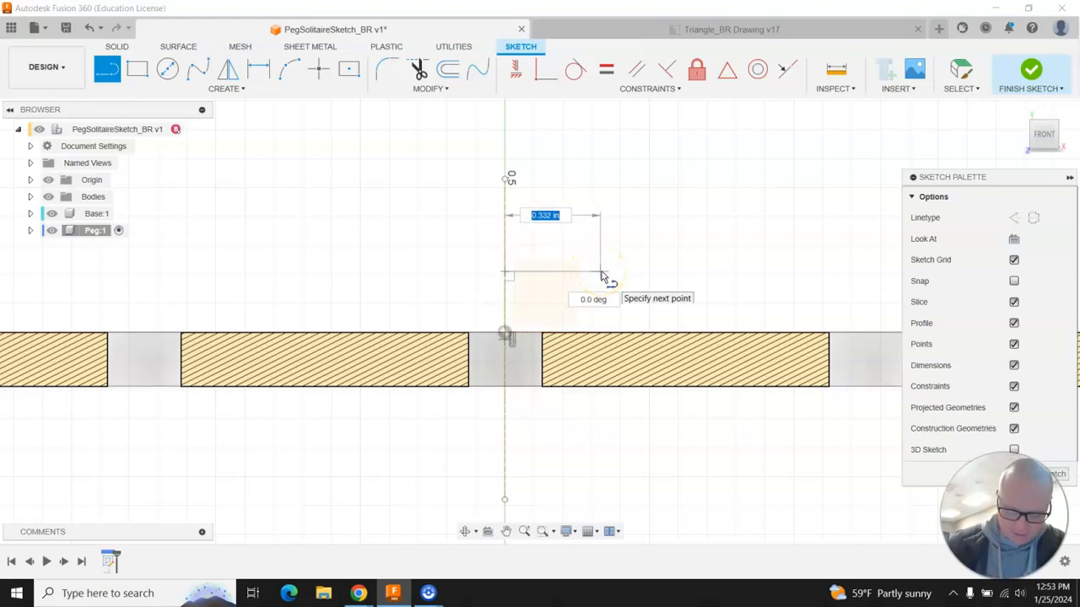
type(".25")
key("Tab")
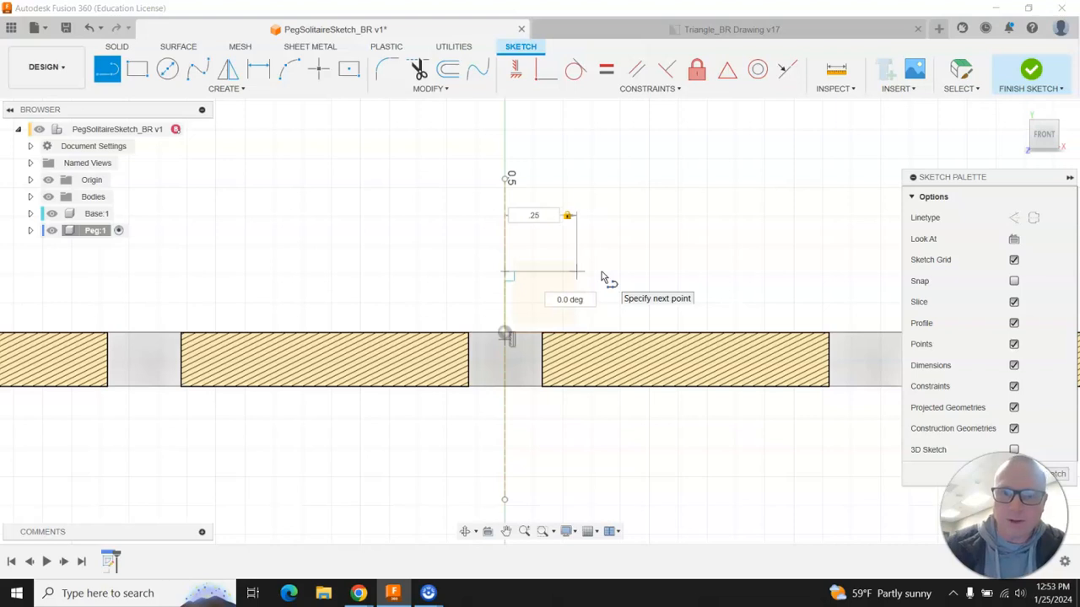
key("Return")
key("Escape")
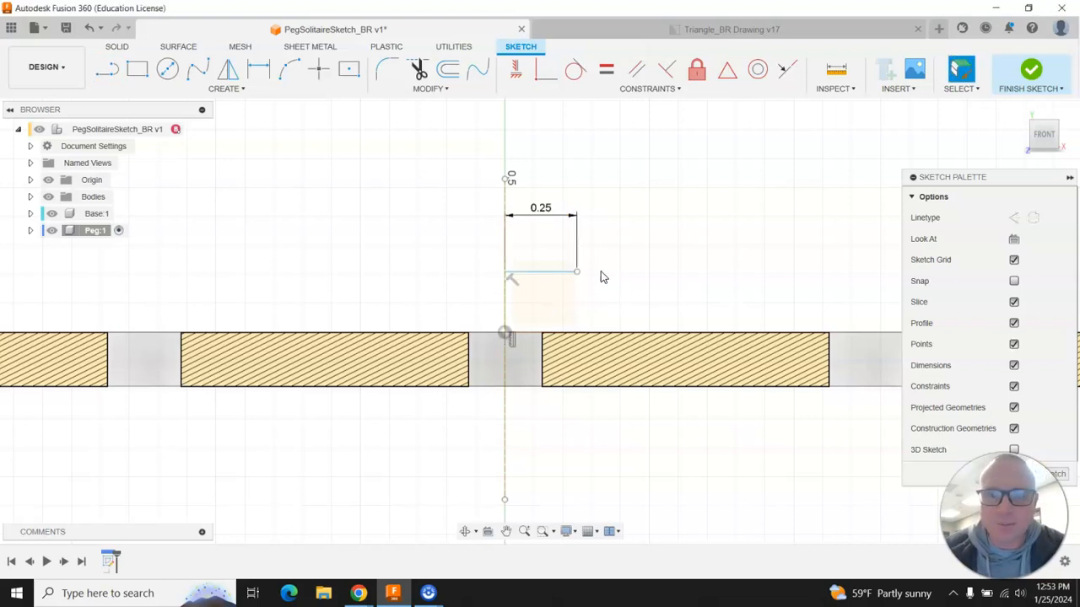
left_click(106, 68)
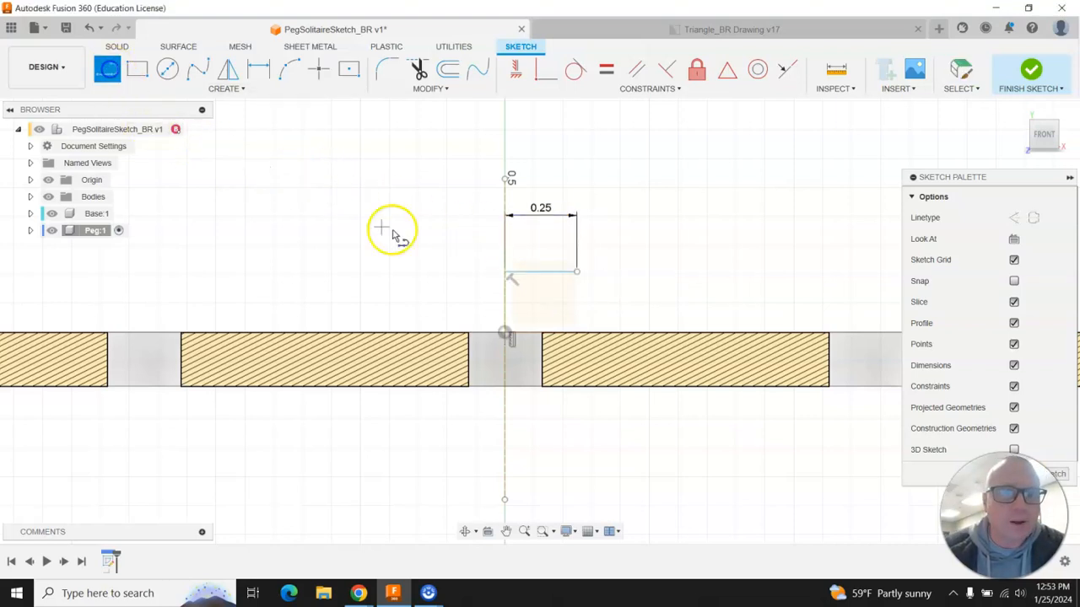
left_click(576, 273)
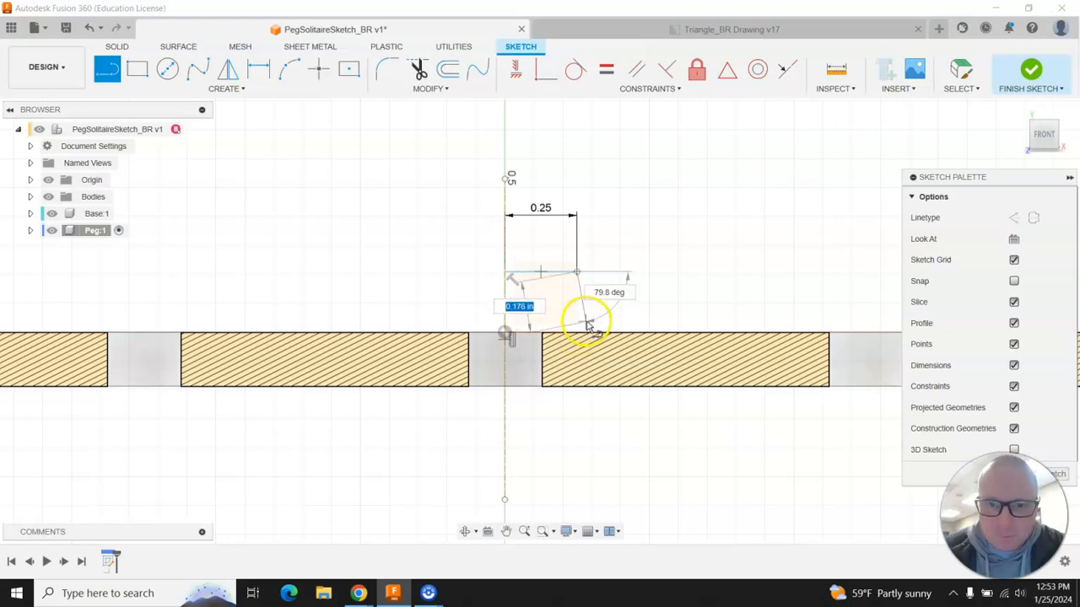
scroll(579, 339, "up", 3)
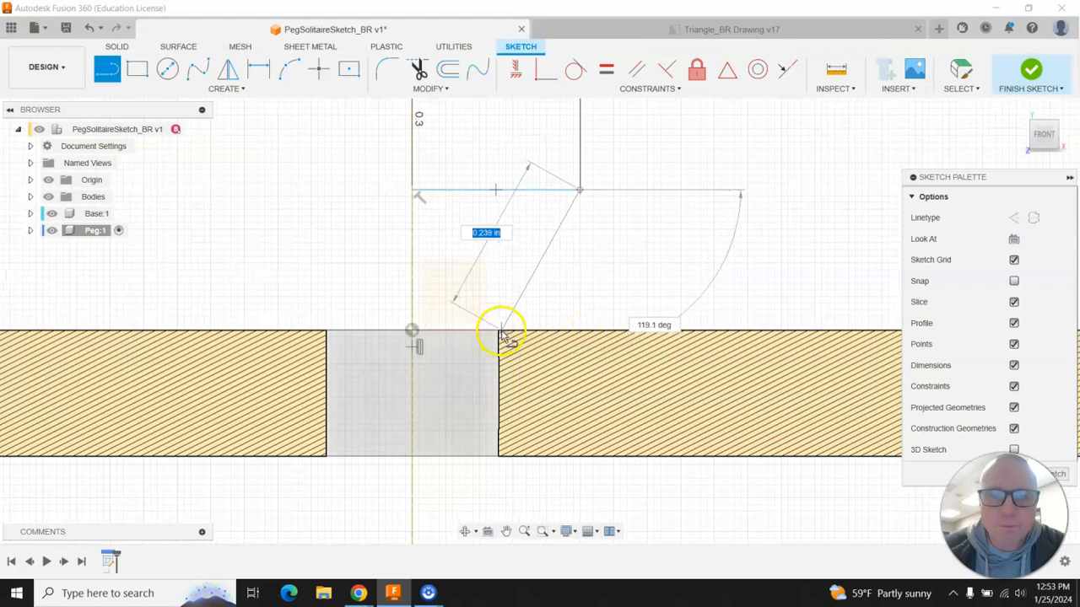
key("Escape")
Project the Base plate's center hole and face edges into the Peg sketch with Projection Link enabled
scroll(549, 283, "down", 3)
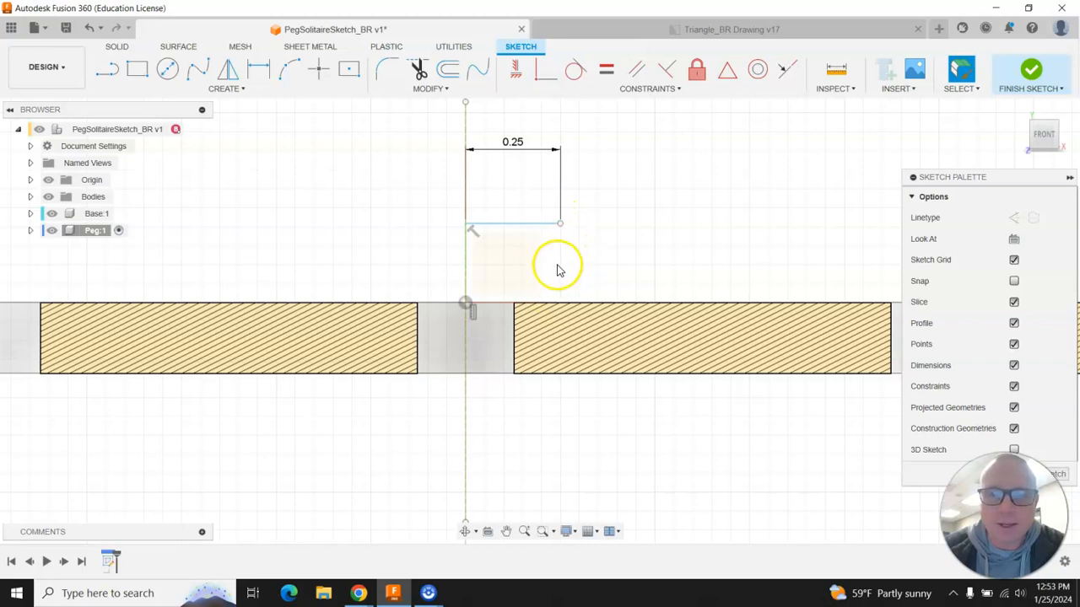
left_click(242, 90)
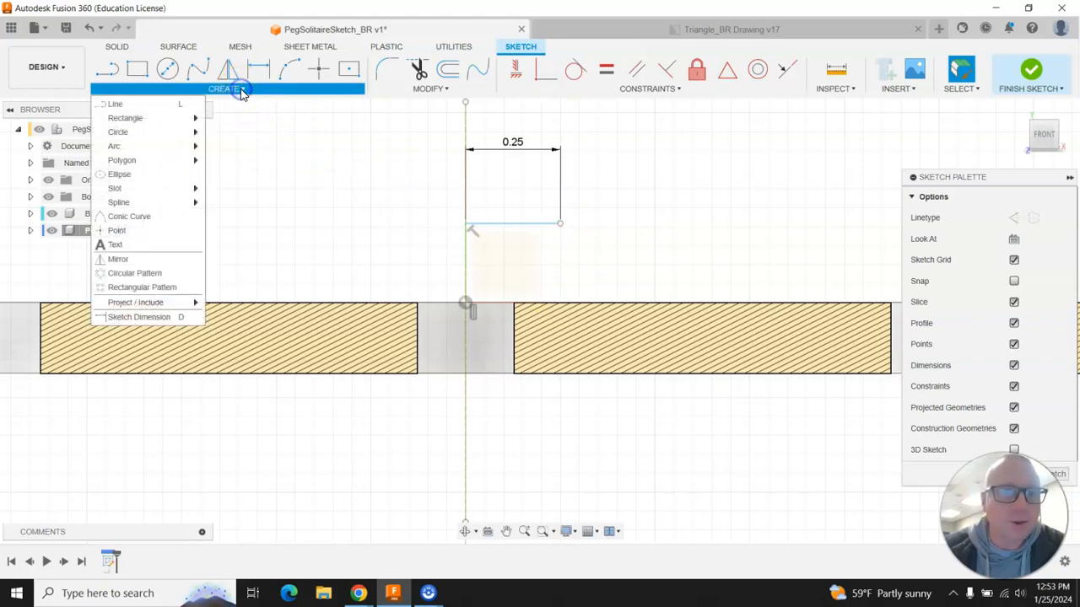
mouse_move(160, 302)
left_click(226, 305)
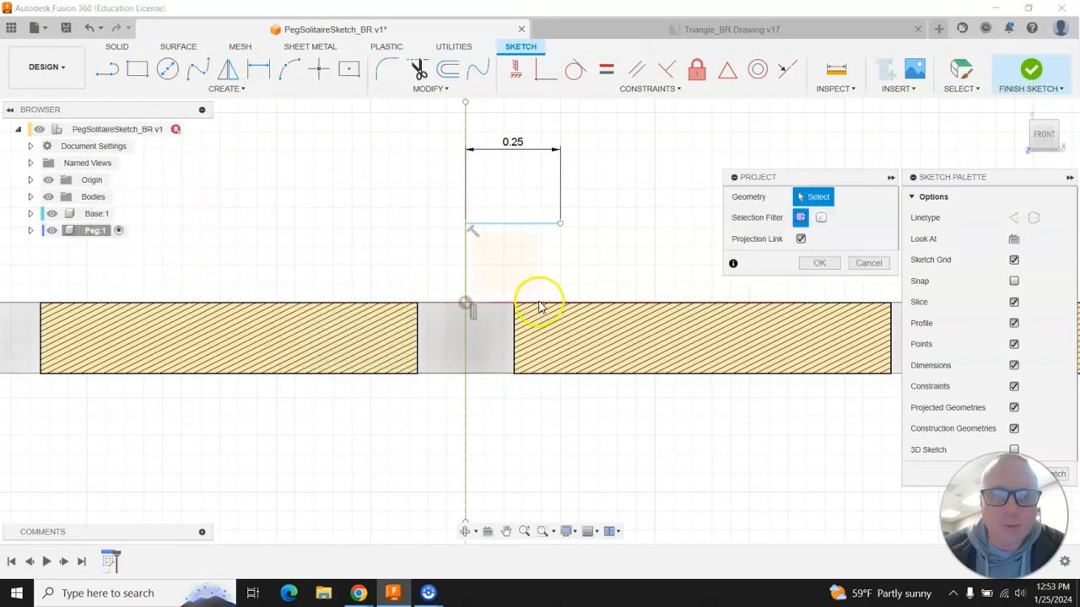
scroll(540, 304, "up", 2)
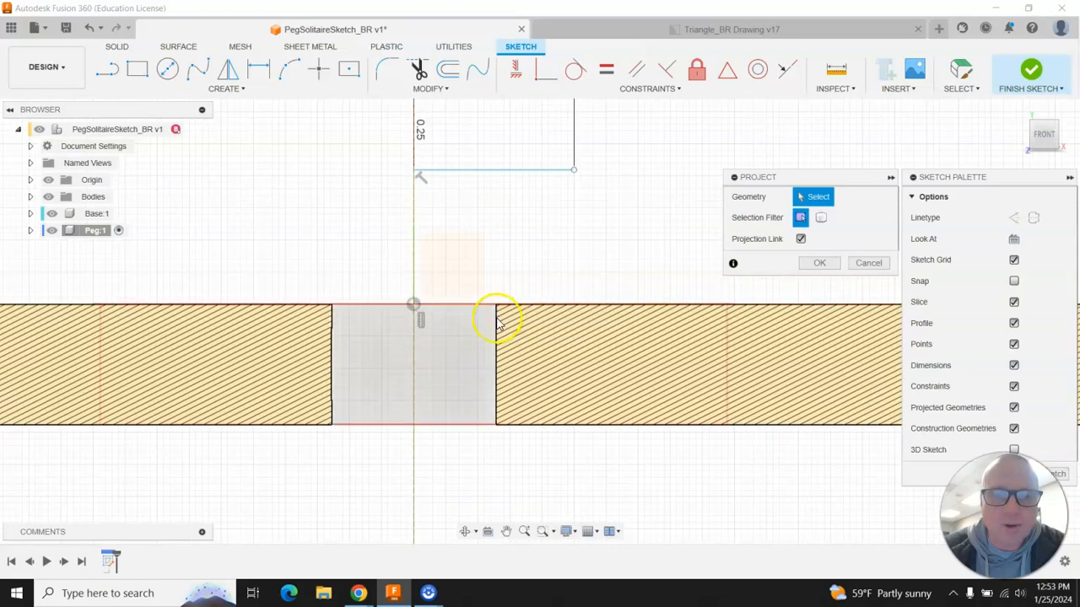
left_click(511, 306)
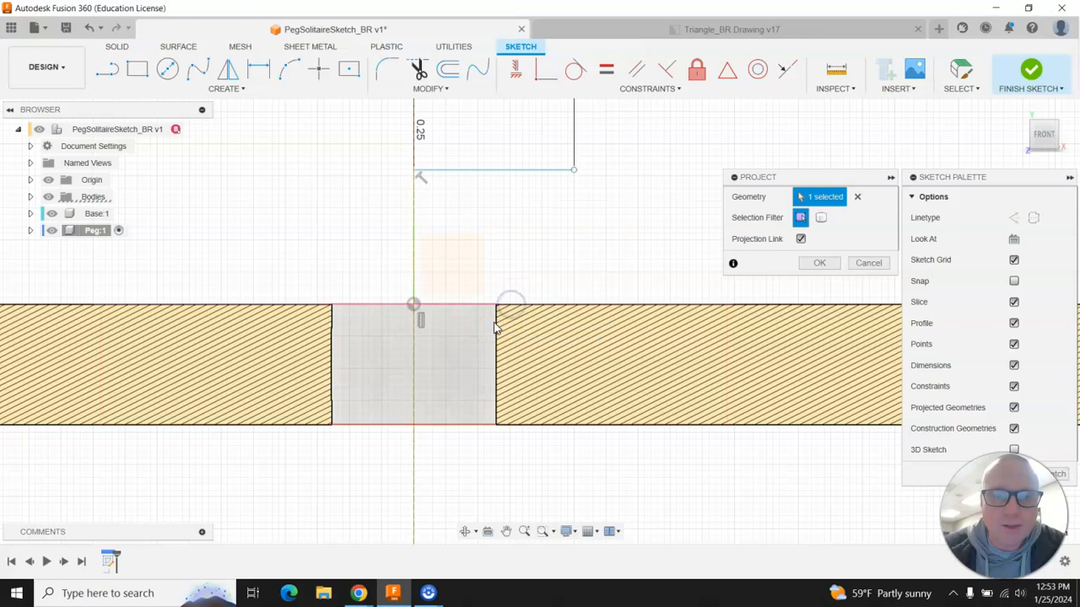
left_click(497, 327)
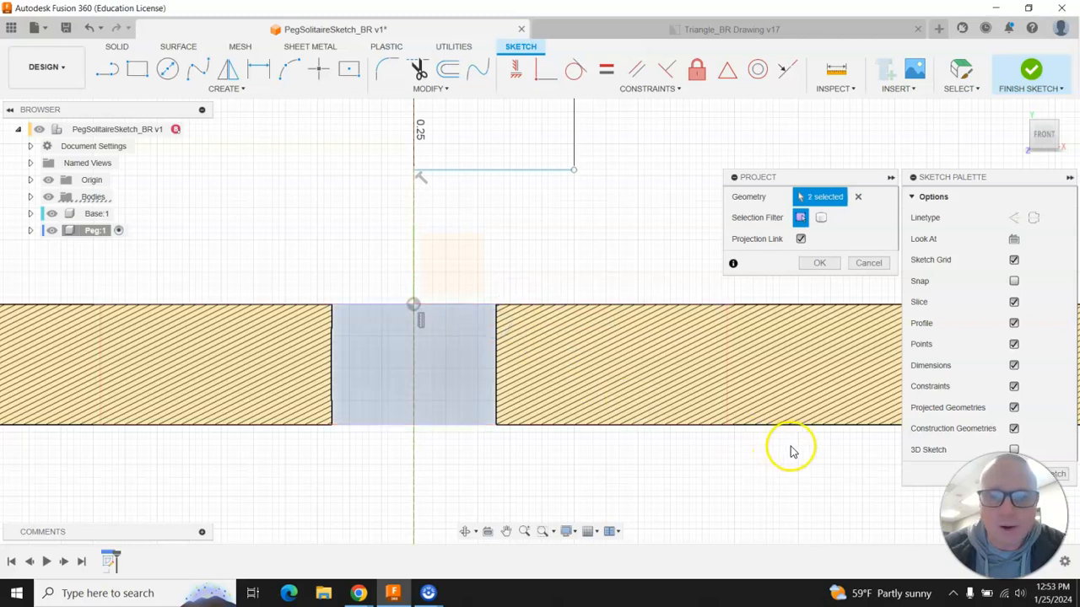
left_click(797, 426)
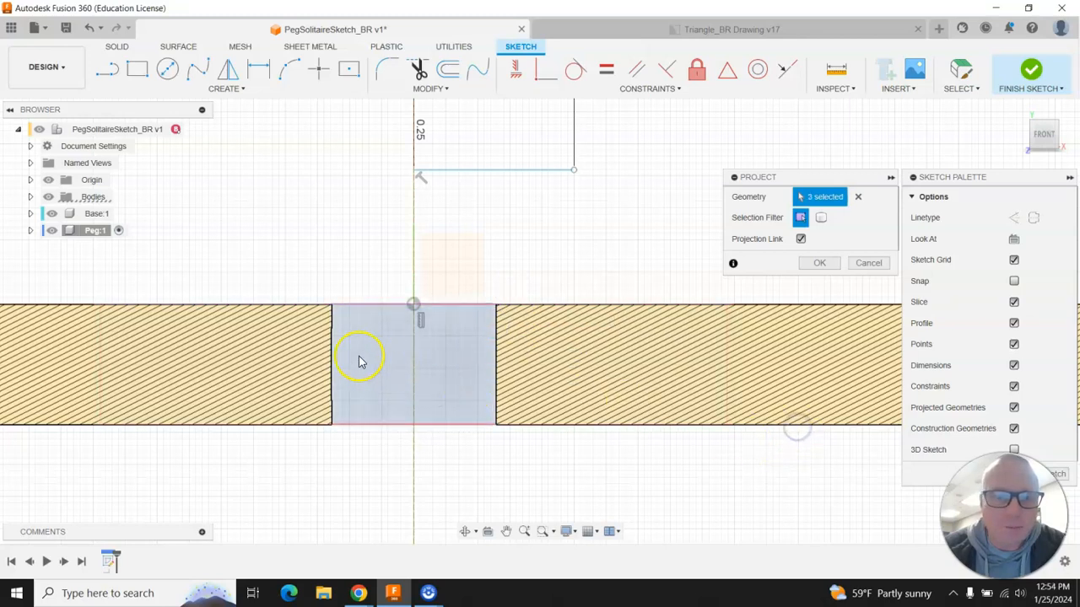
left_click(499, 342)
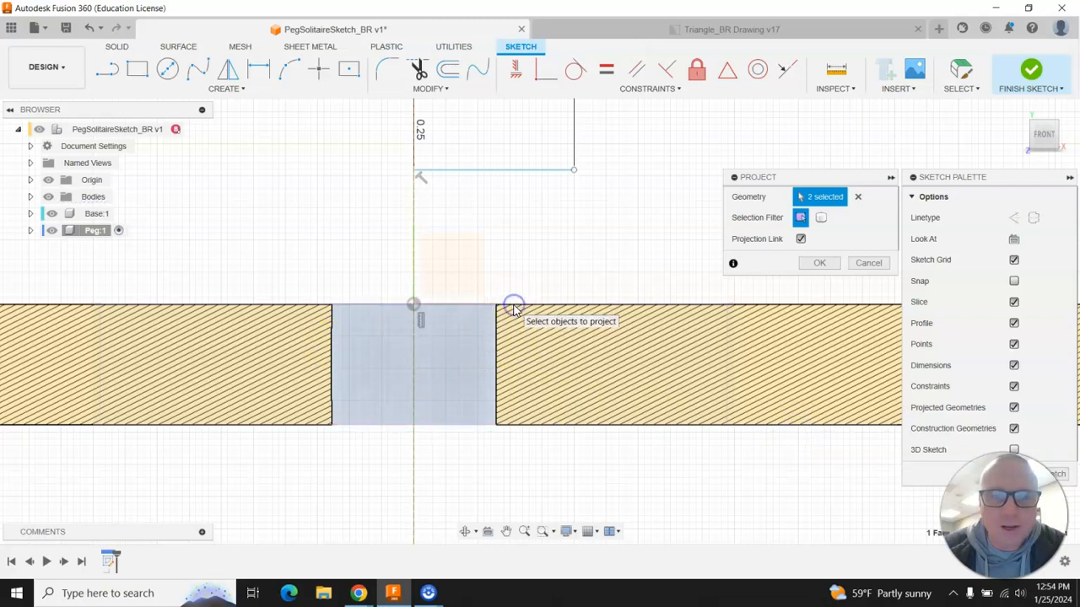
left_click(817, 264)
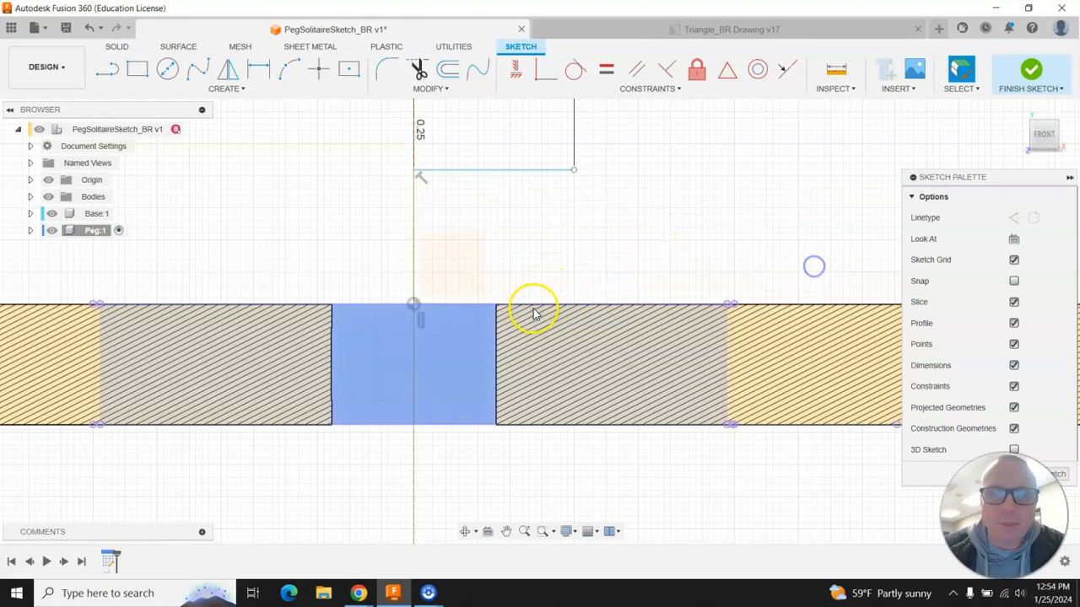
Draw the peg head's side about 0.21 in down to the plate's top surface, then its underside inward to inside the hole
left_click(106, 70)
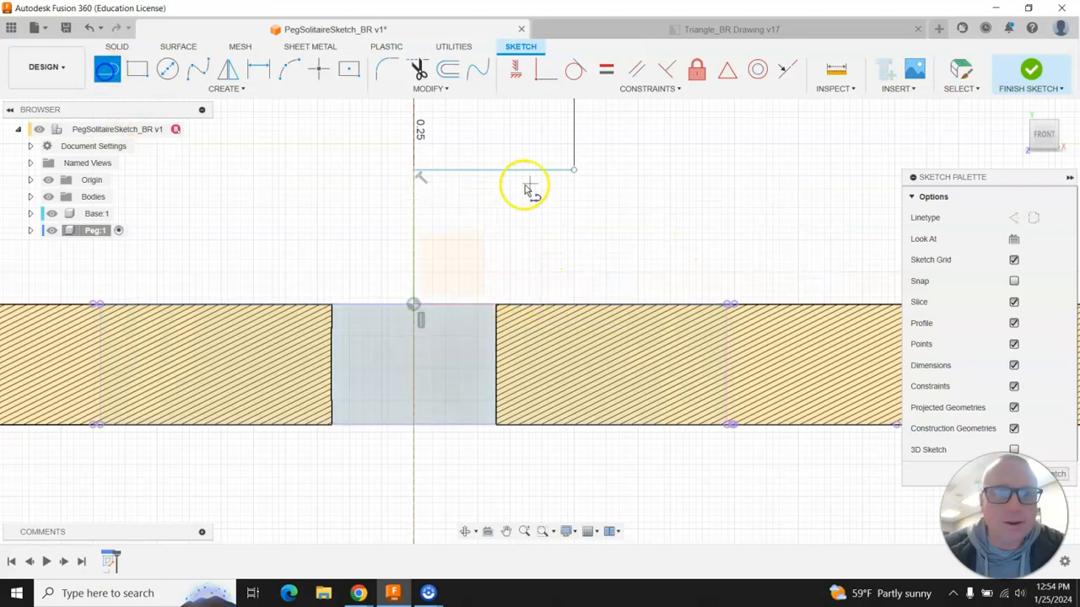
left_click(573, 169)
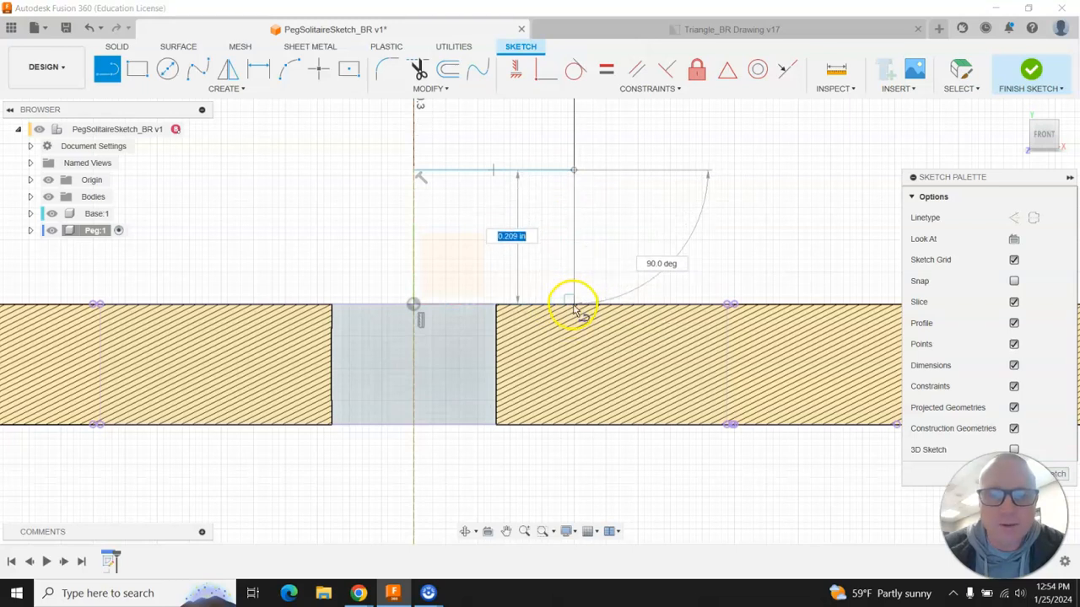
left_click(574, 304)
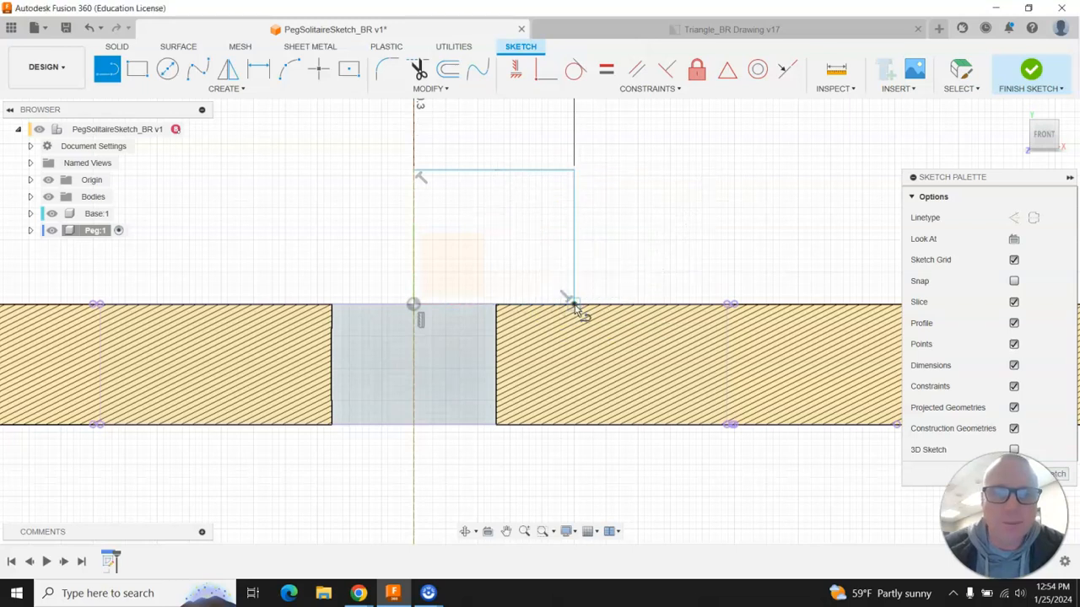
left_click(574, 304)
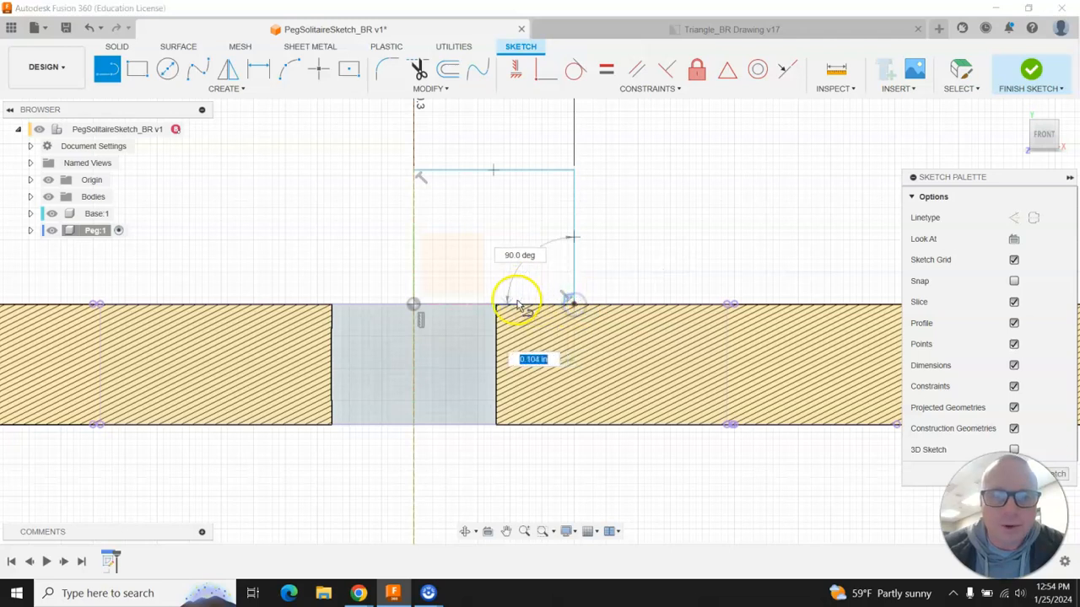
left_click(474, 305)
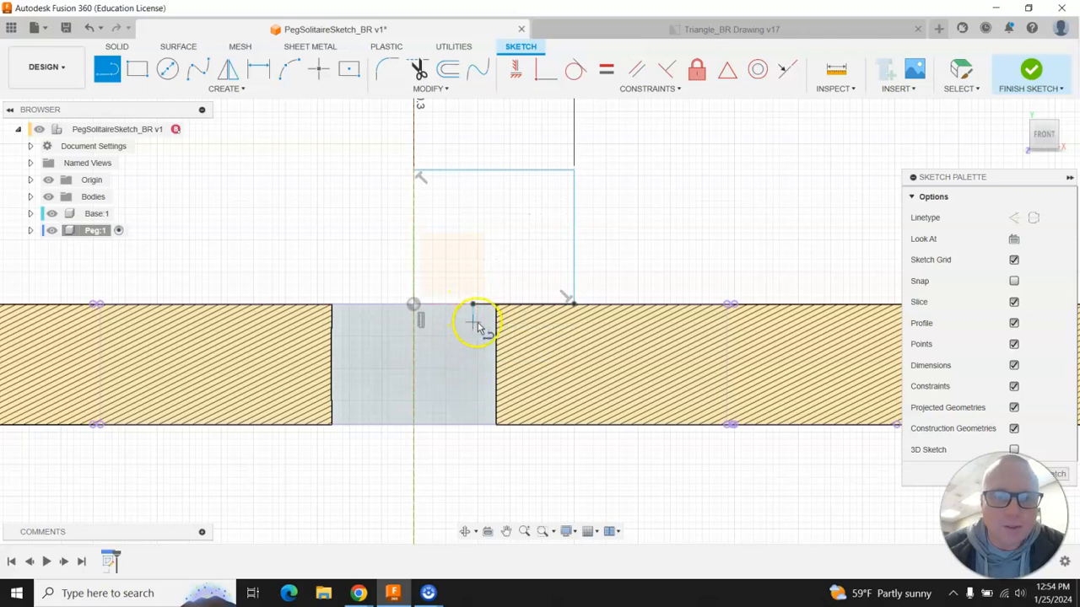
Draw the peg shank down to the plate's bottom surface, across to the construction axis, and up the axis to close the profile
left_click(472, 427)
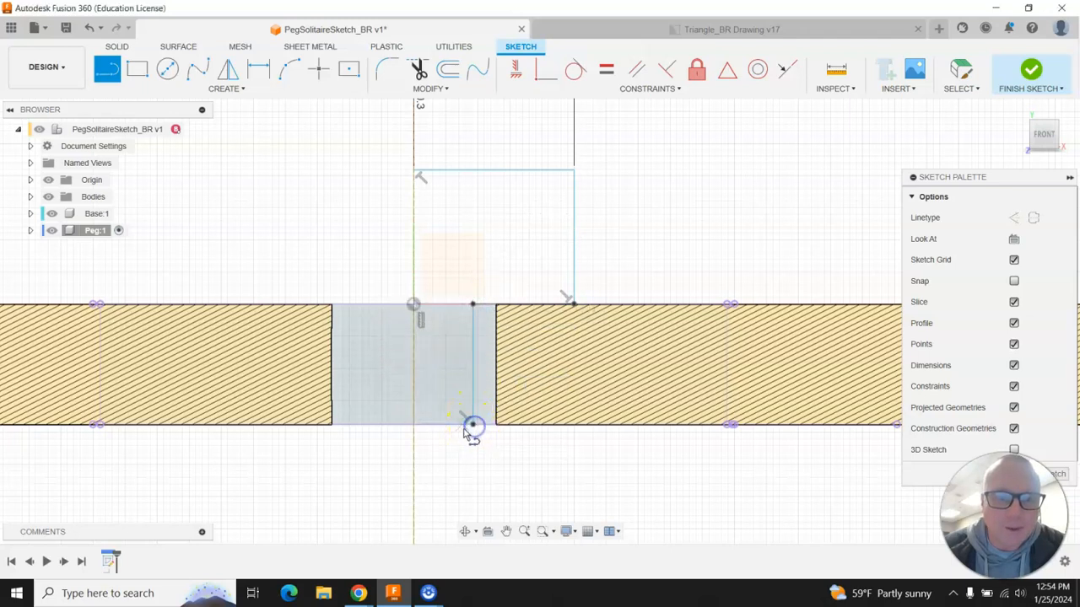
left_click(414, 425)
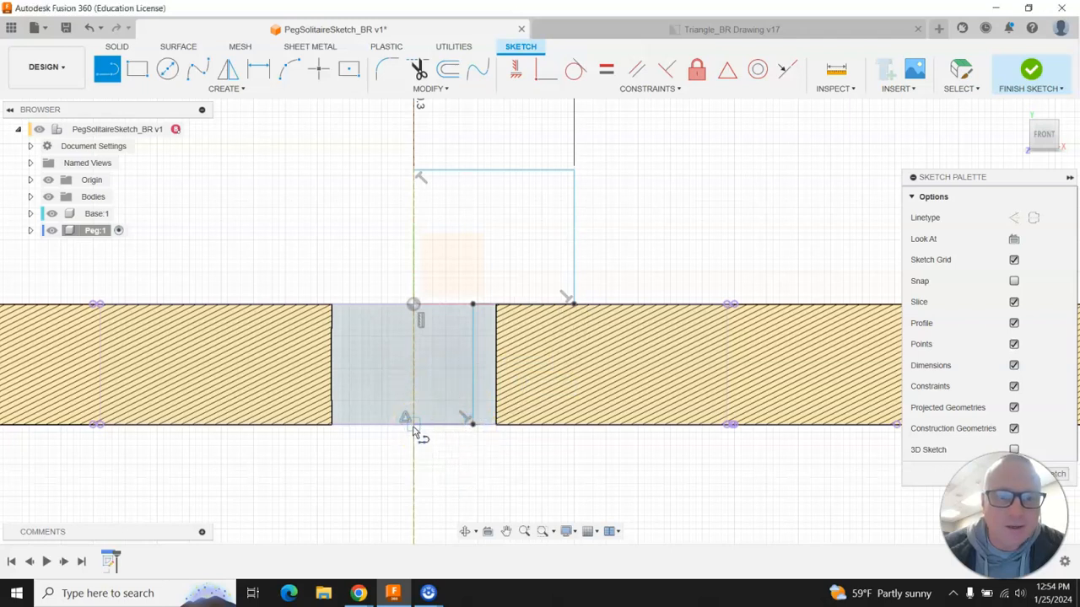
left_click(412, 173)
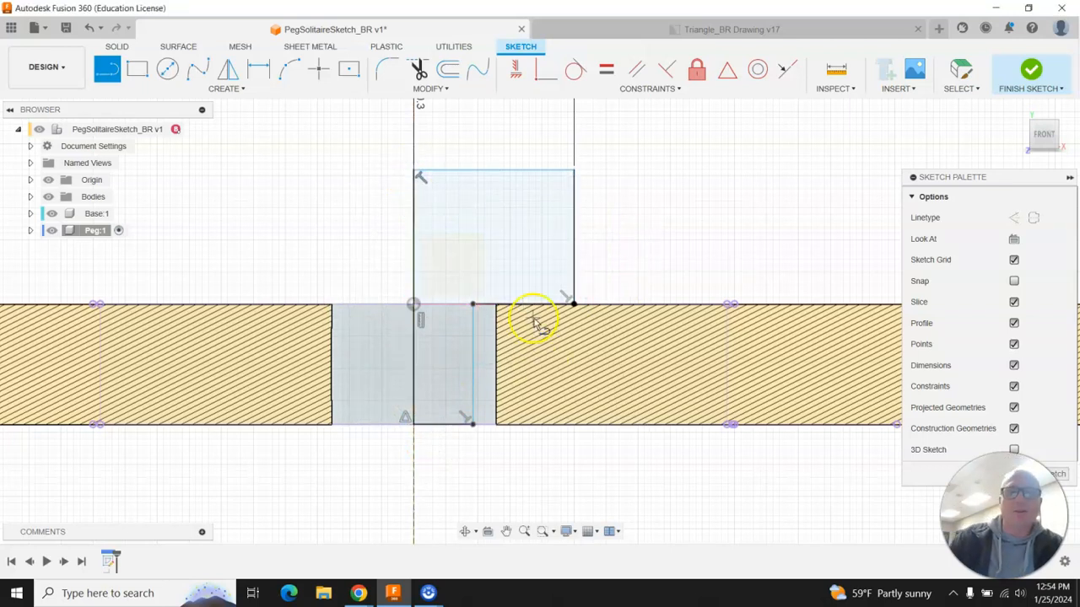
scroll(493, 376, "down", 2)
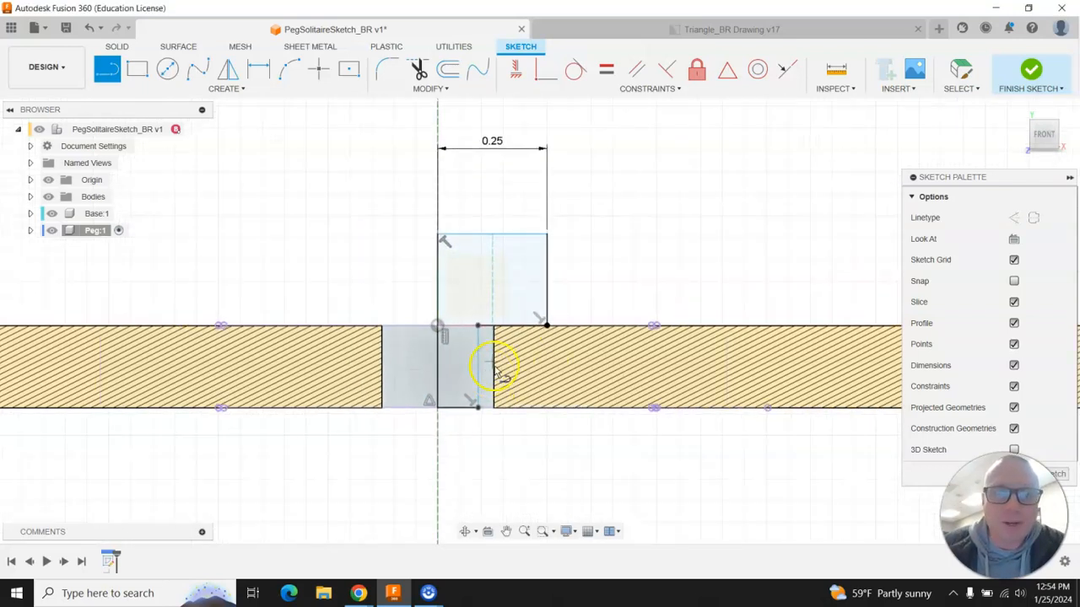
Dimension the vertical side of the peg head in the sketch and set its height to 0.25 in
left_click(258, 82)
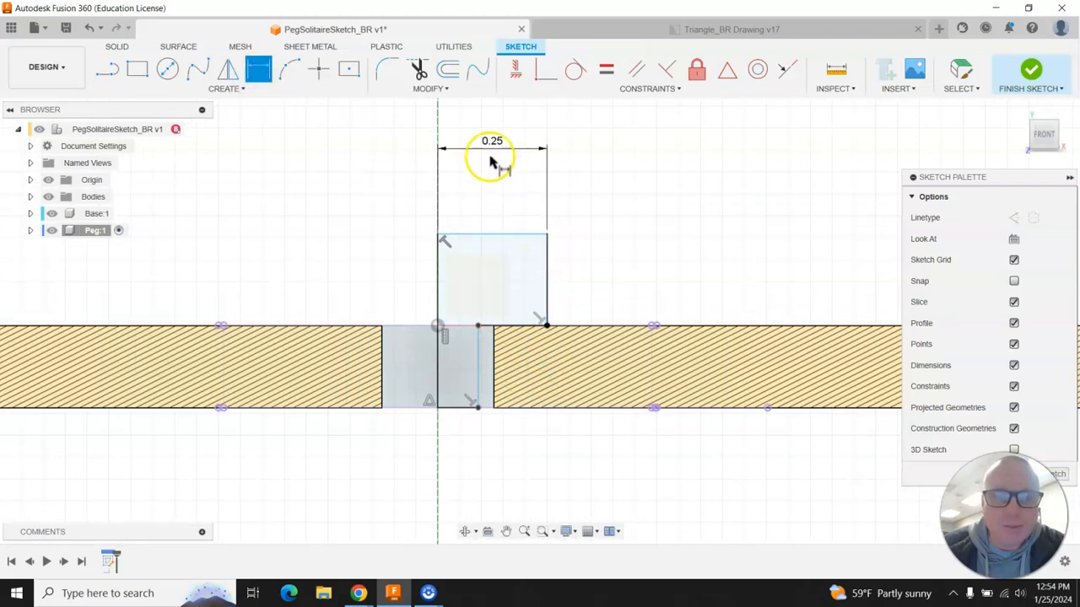
left_click(548, 250)
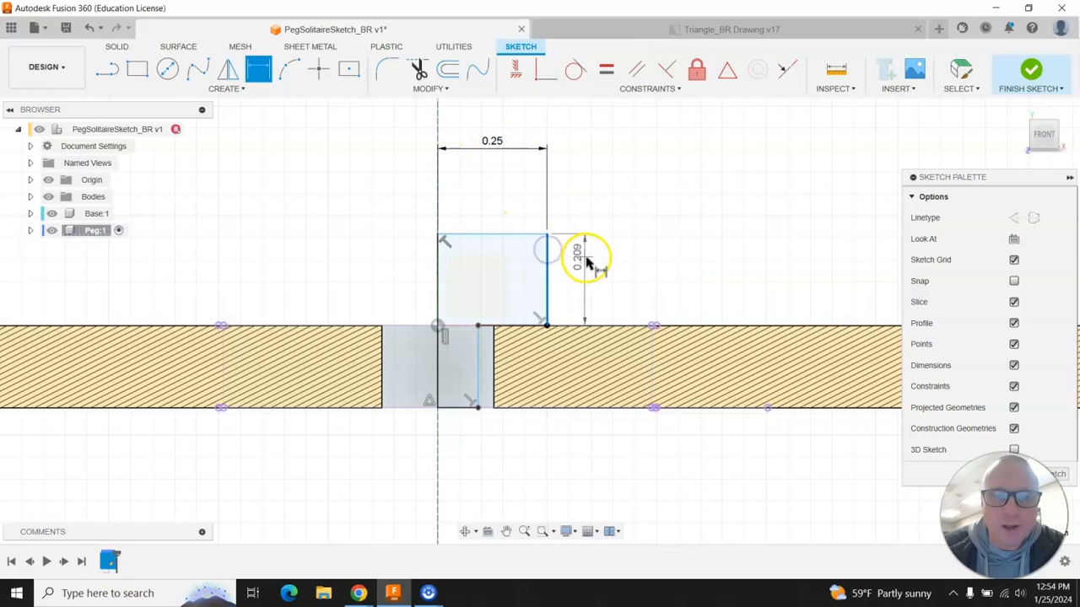
left_click(591, 257)
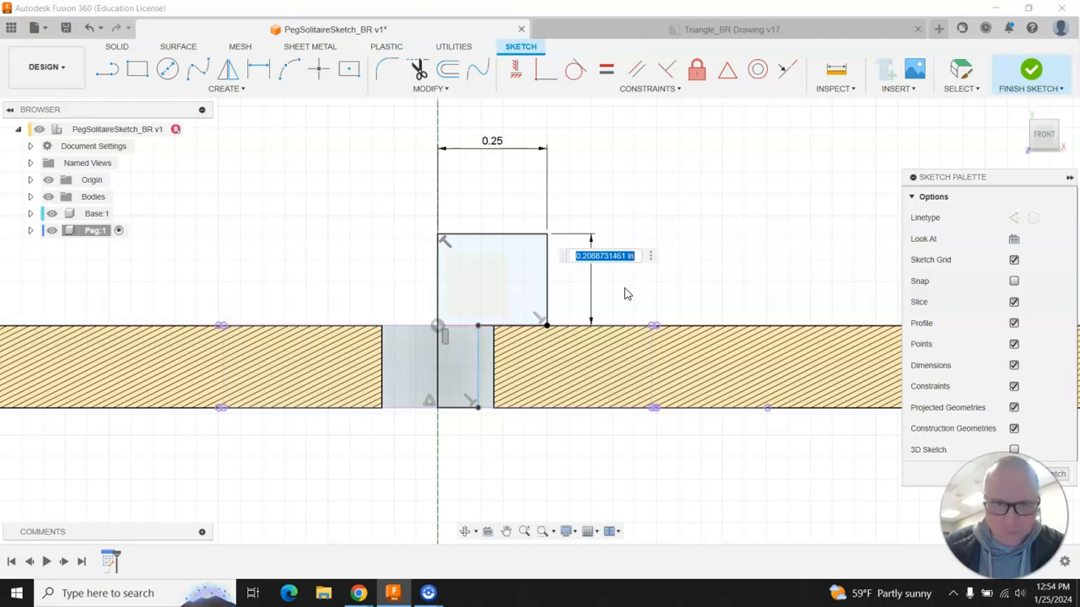
left_click(53, 548)
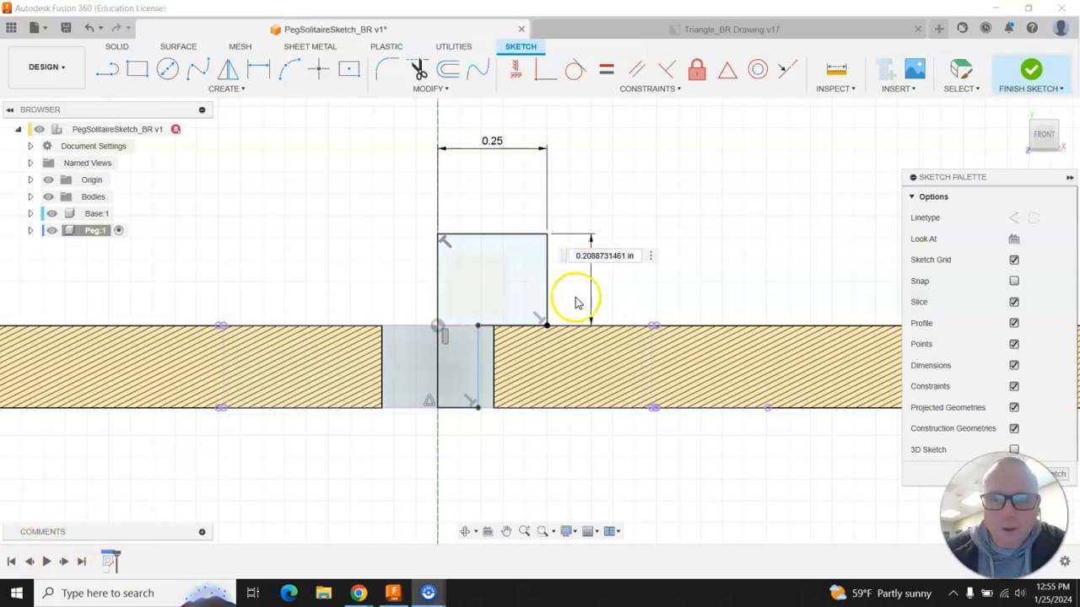
left_click(639, 256)
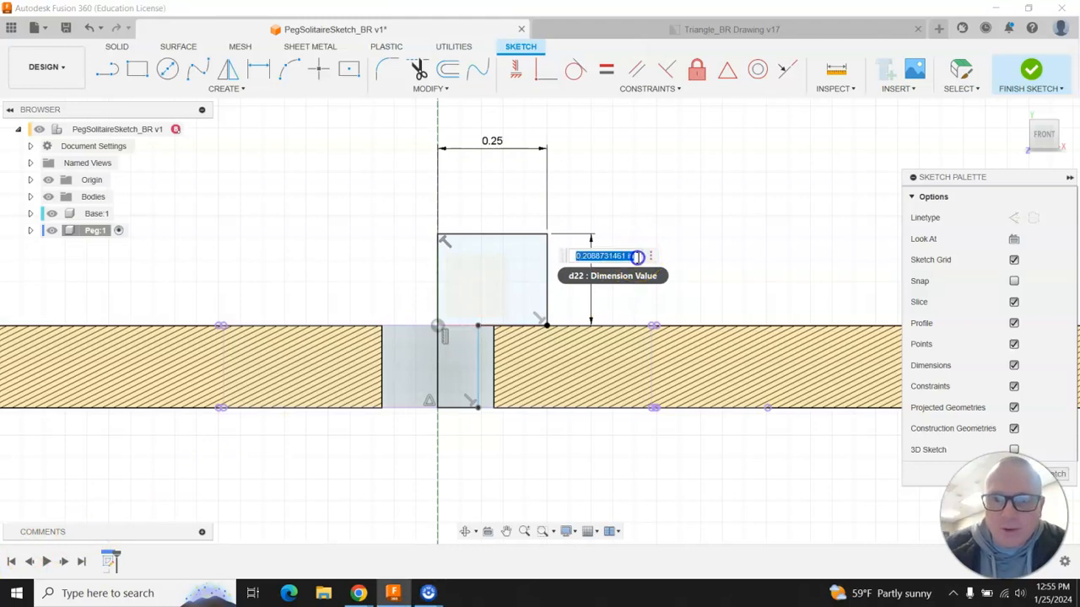
key("Return")
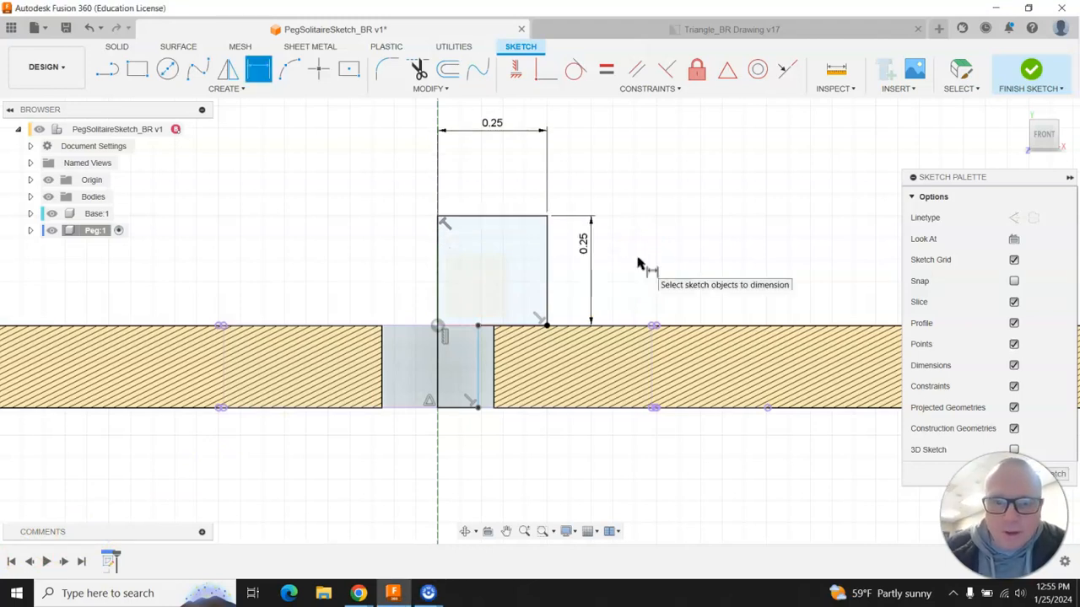
Dimension the peg shank's bottom line to 0.125 in from the center axis and finish the sketch
left_click(460, 411)
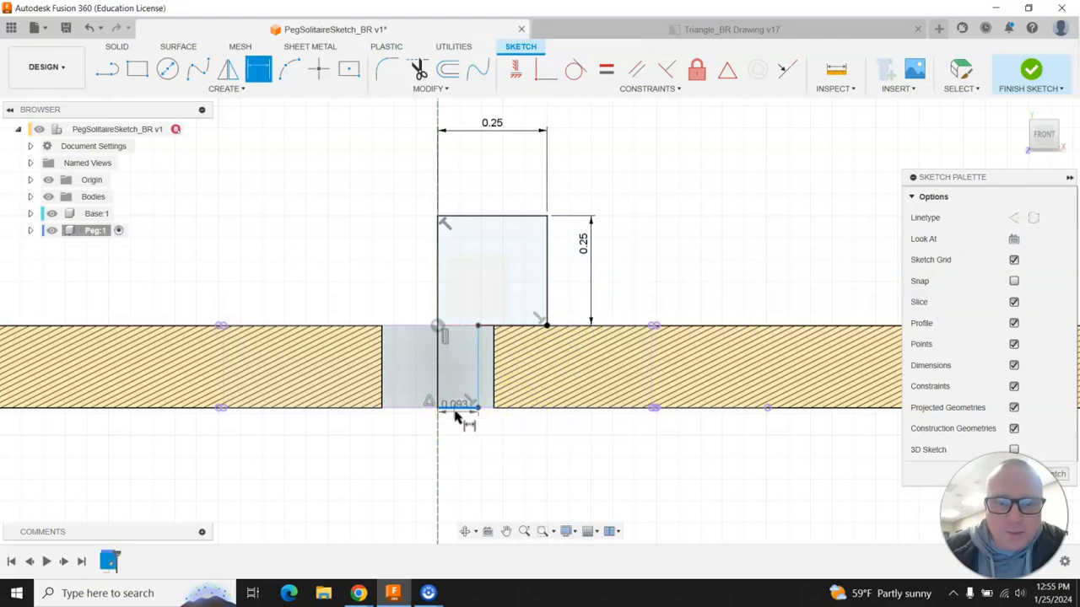
left_click(461, 434)
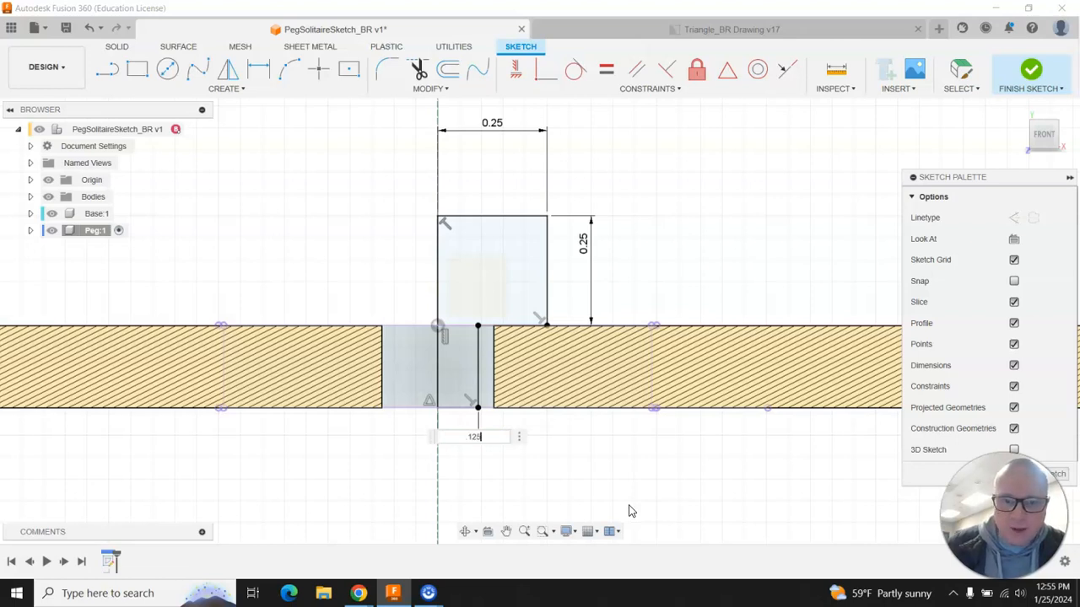
key("Return")
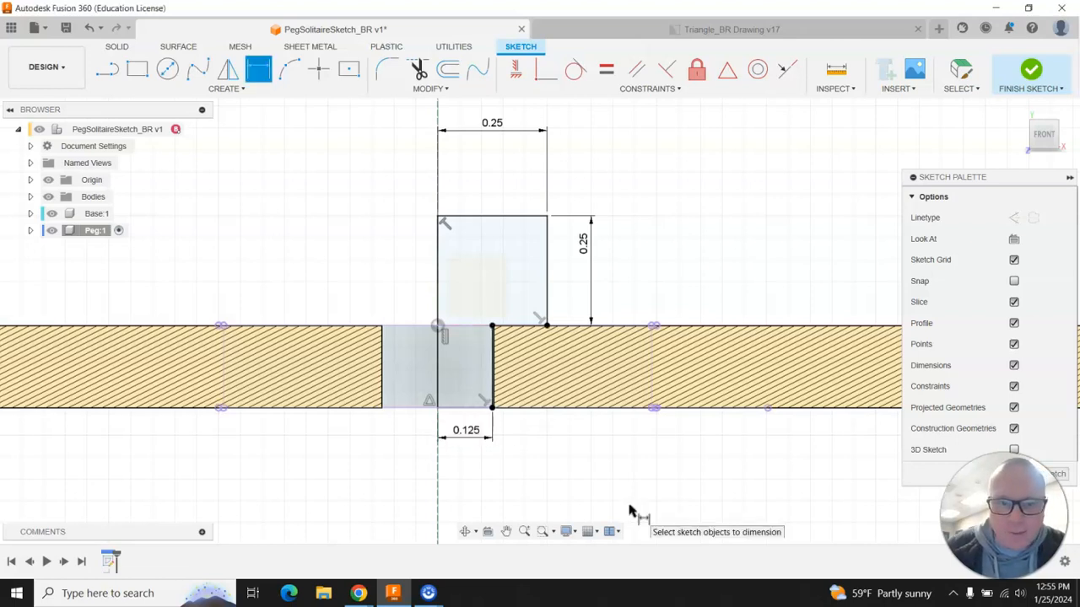
scroll(494, 410, "up", 5)
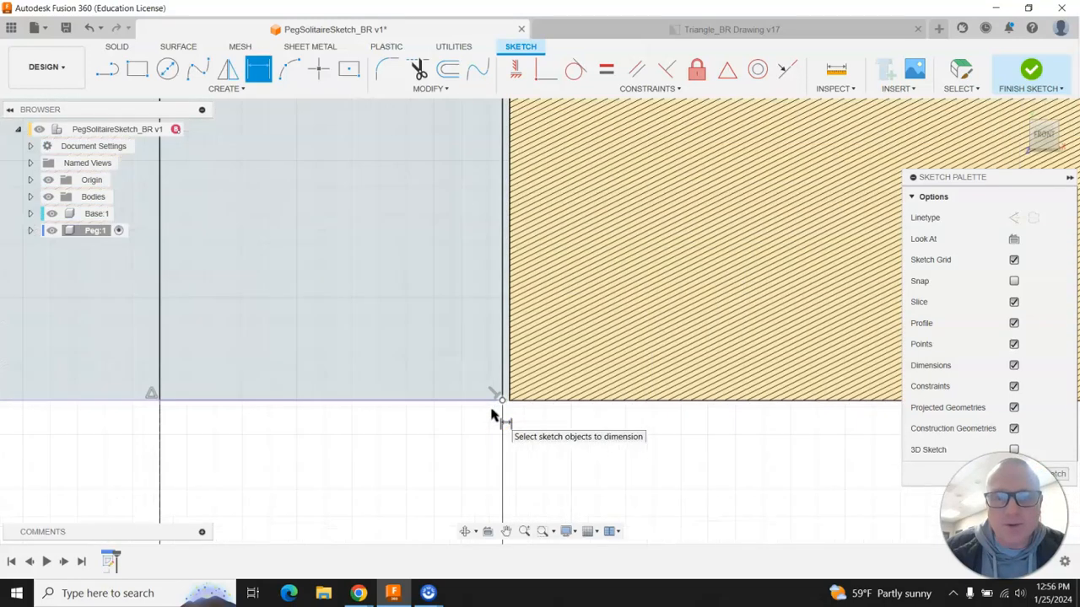
left_click(498, 380)
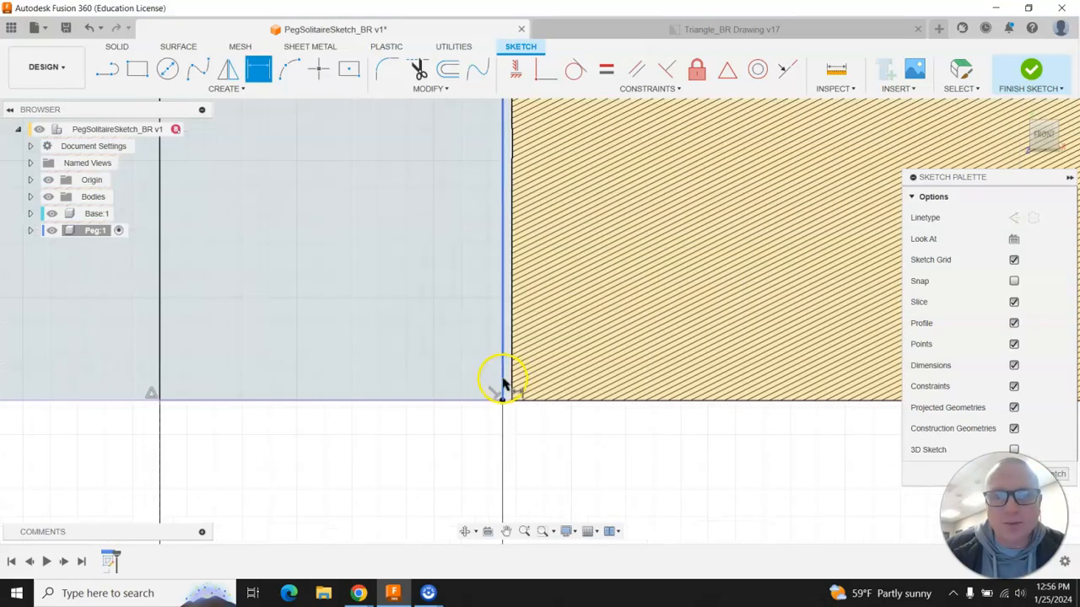
scroll(532, 454, "down", 2)
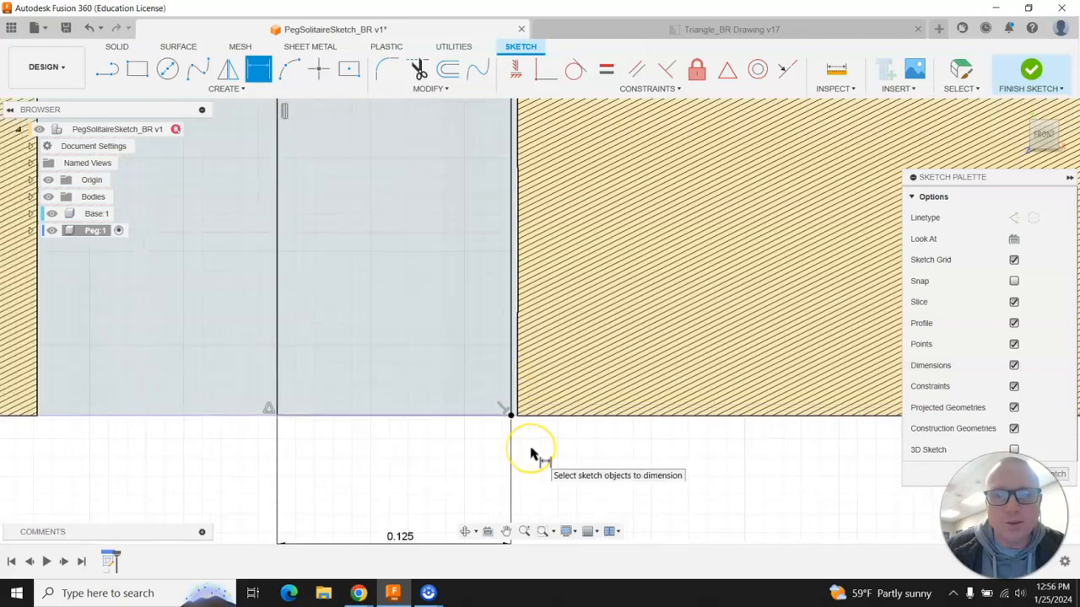
scroll(531, 454, "down", 4)
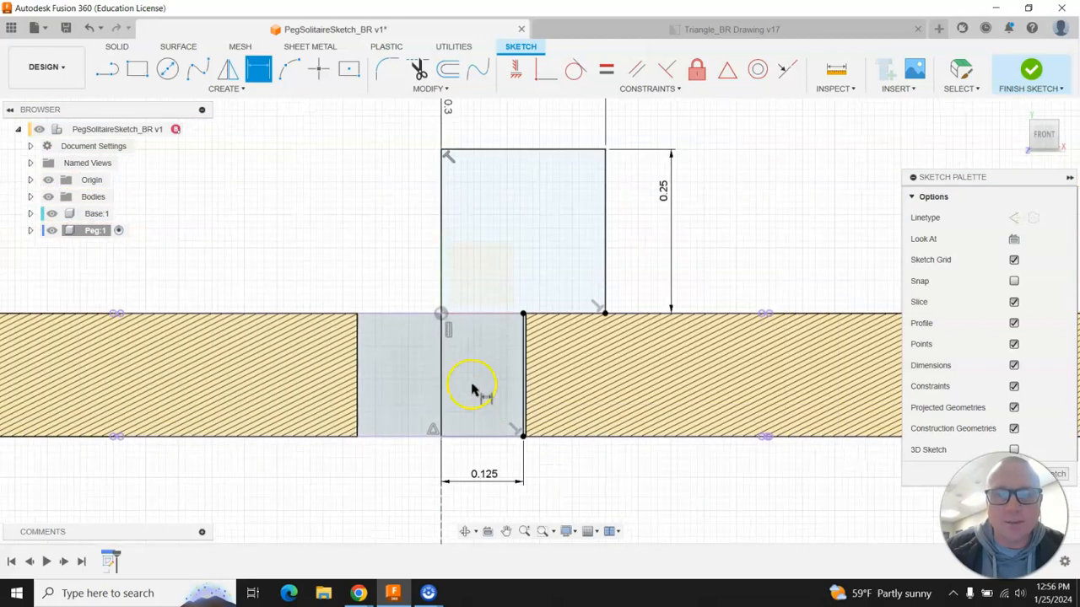
left_click(1031, 74)
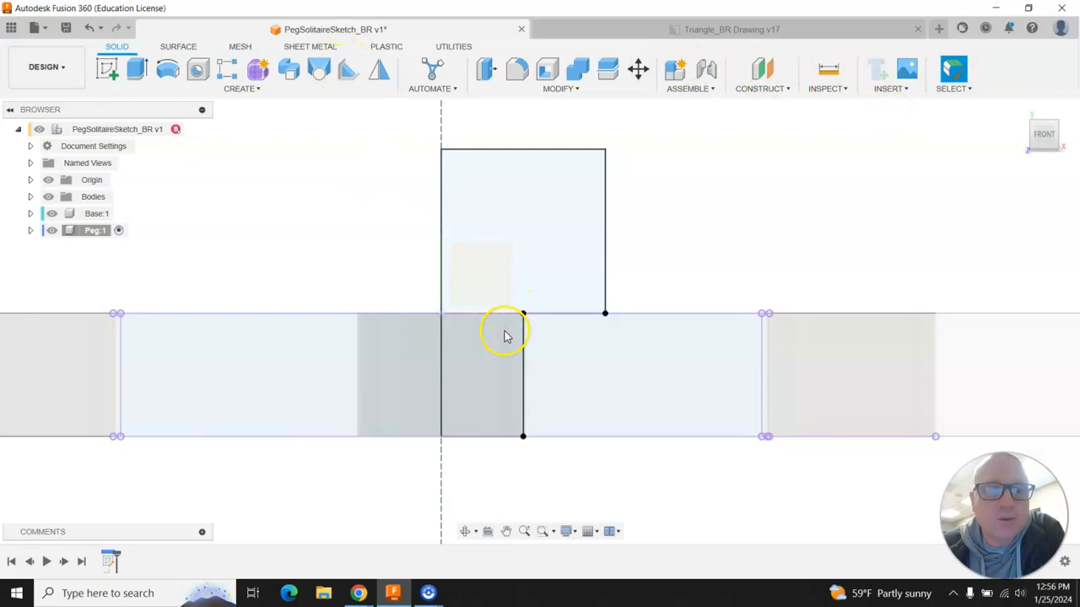
Revolve the peg's head and shank profiles 360 degrees around the vertical construction line as a new body
left_click(166, 74)
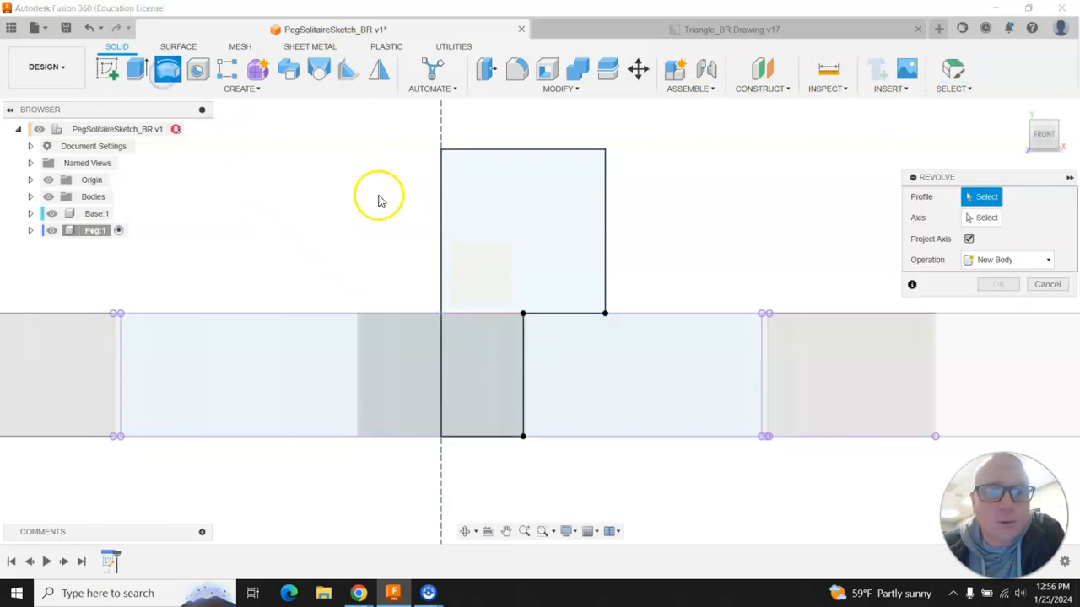
left_click(507, 244)
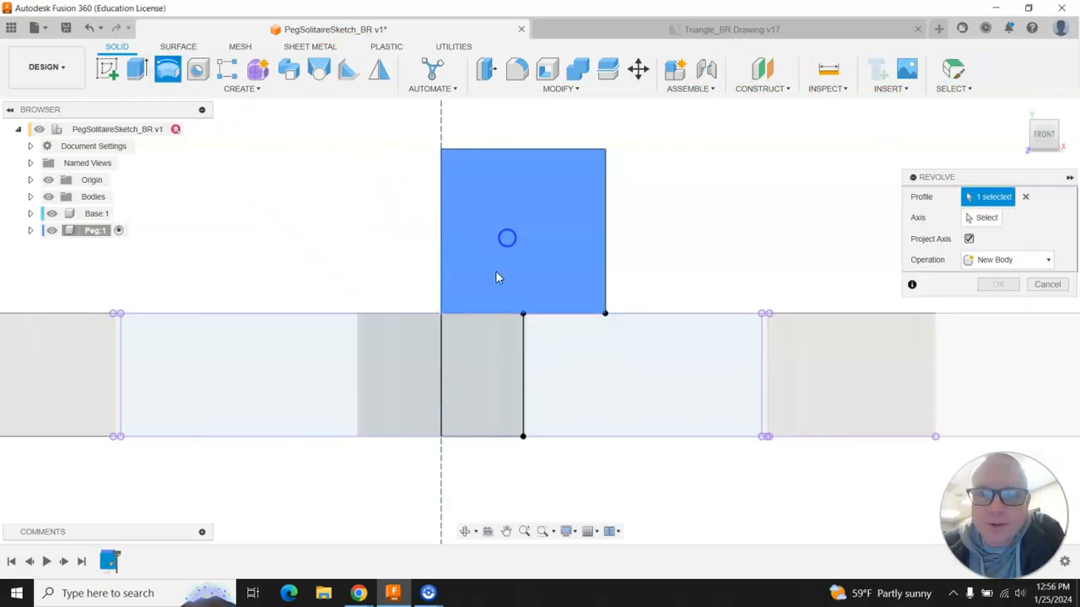
left_click(489, 340)
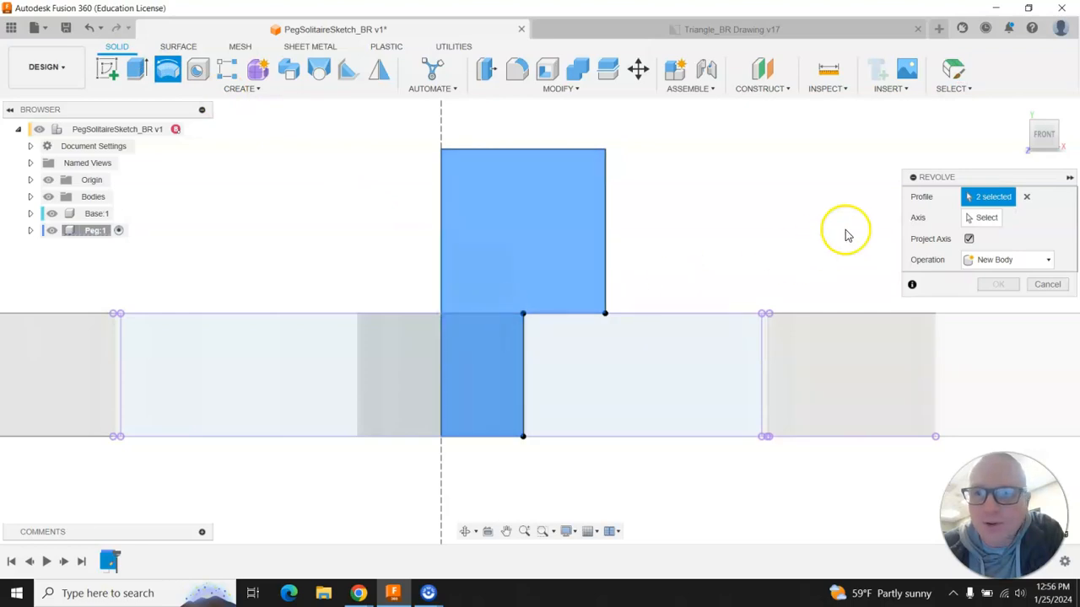
left_click(983, 218)
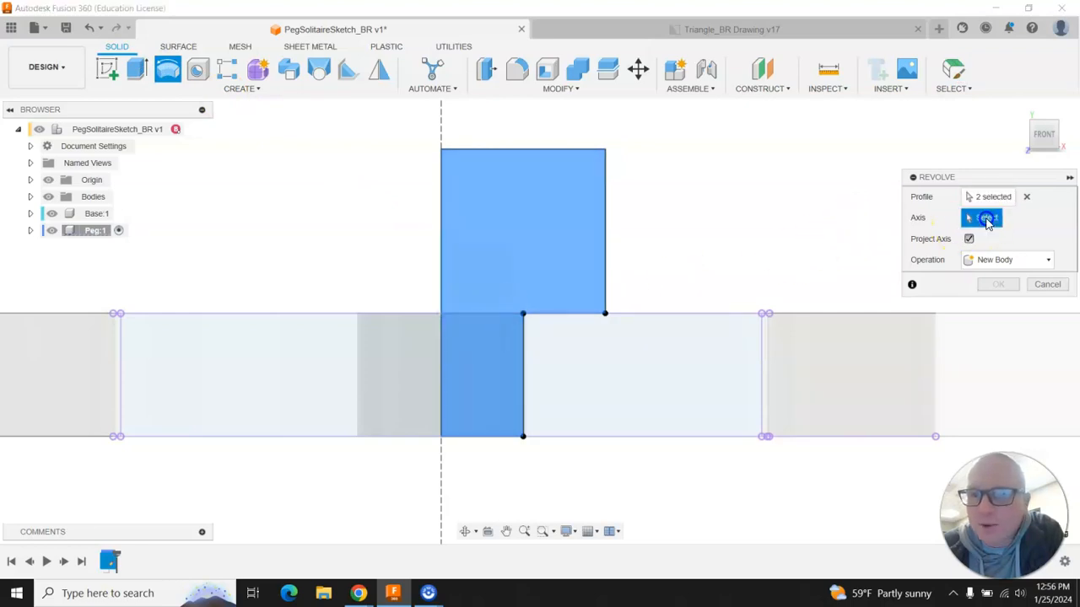
left_click(441, 130)
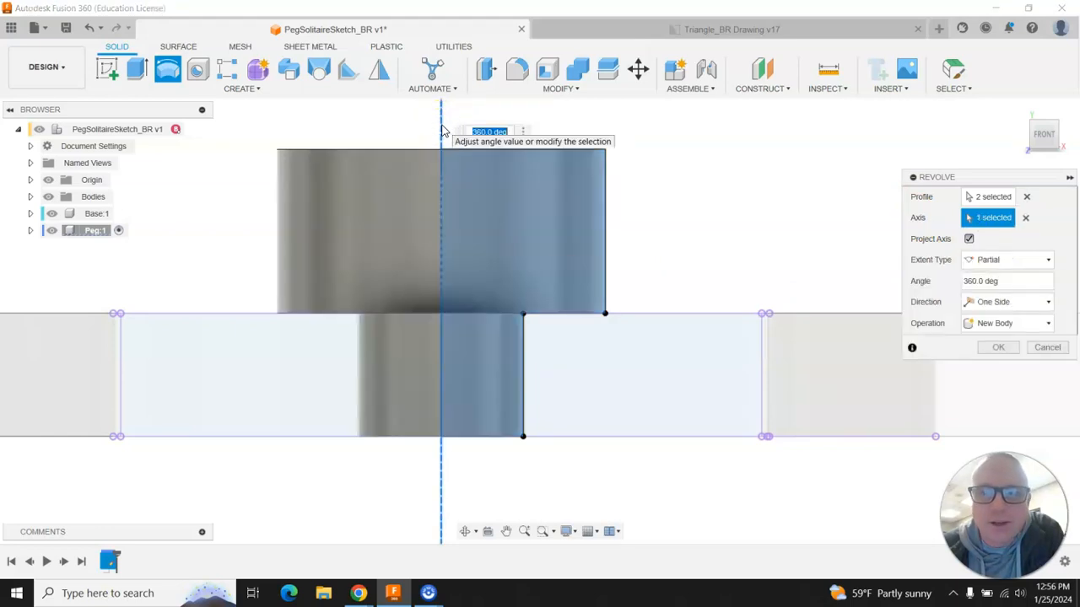
scroll(430, 316, "down", 2)
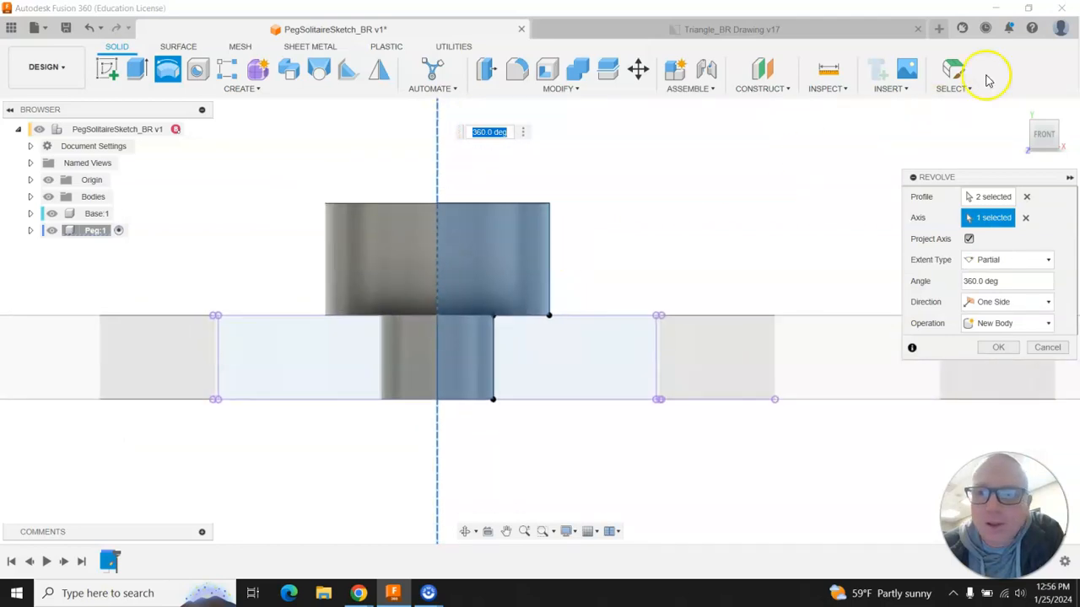
left_click(1039, 135)
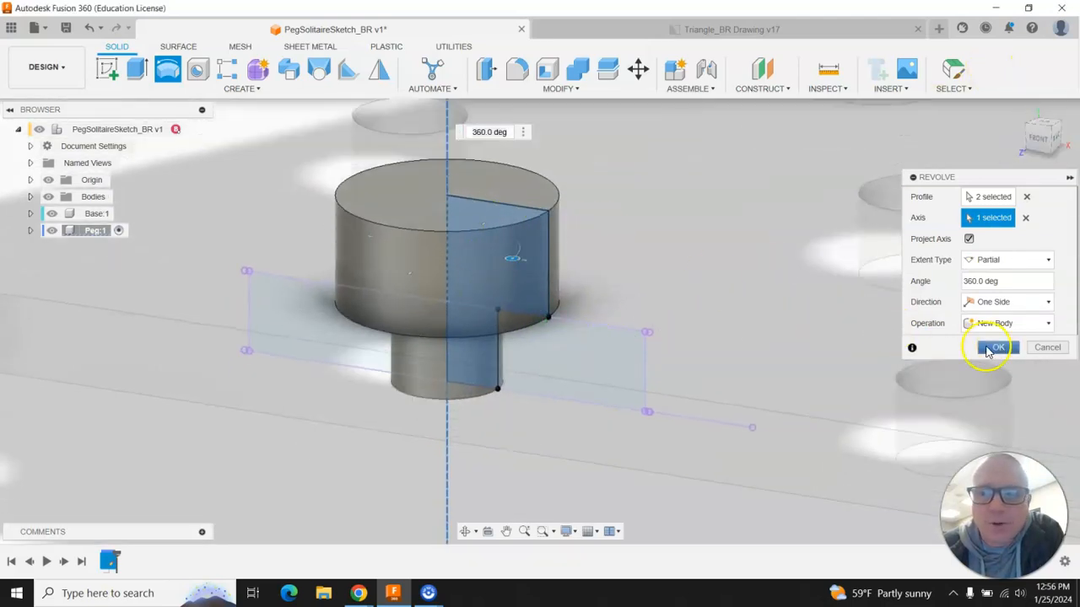
left_click(1001, 349)
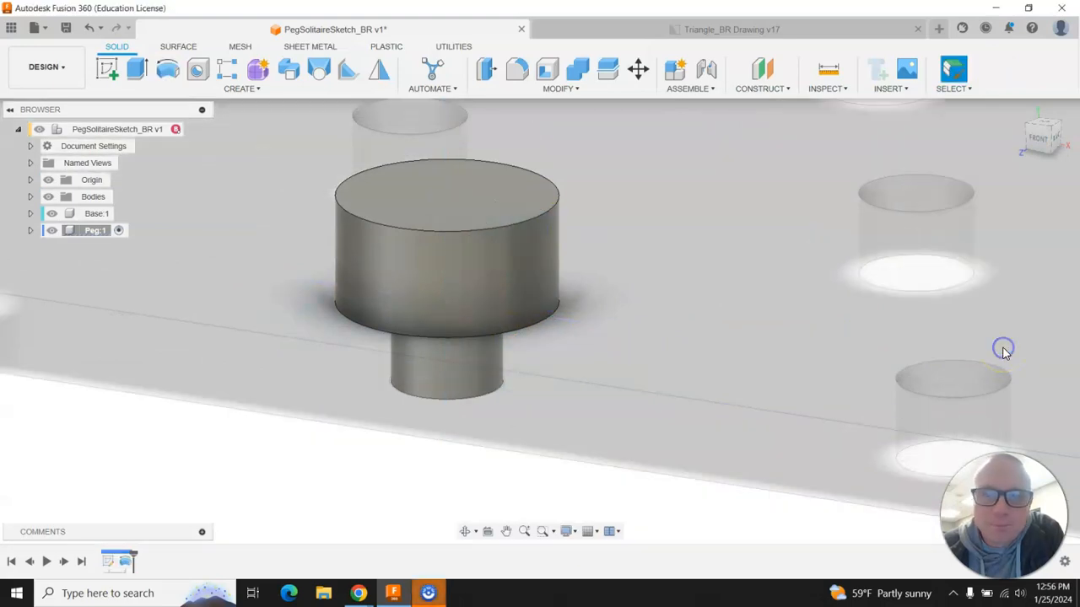
Fillet the top circular edge of the peg head with a 0.05 in constant radius
scroll(410, 430, "down", 5)
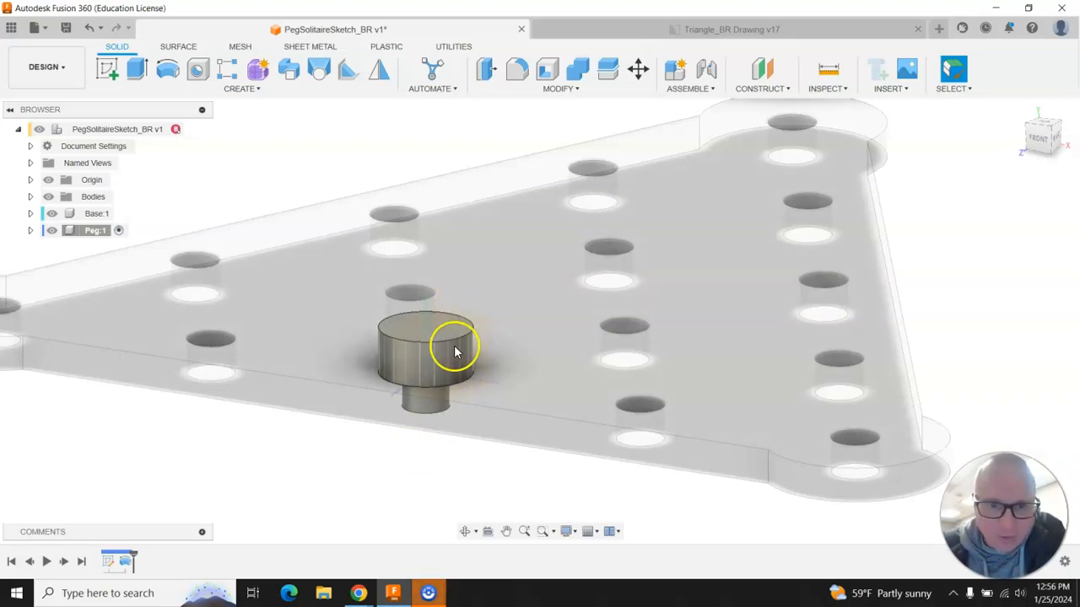
left_click(517, 71)
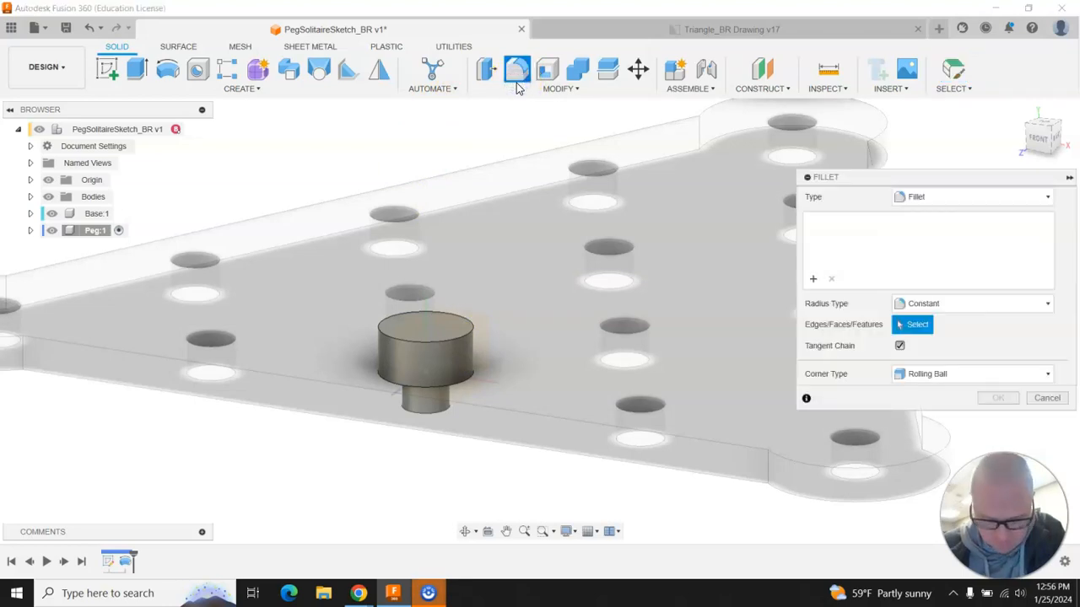
left_click(463, 338)
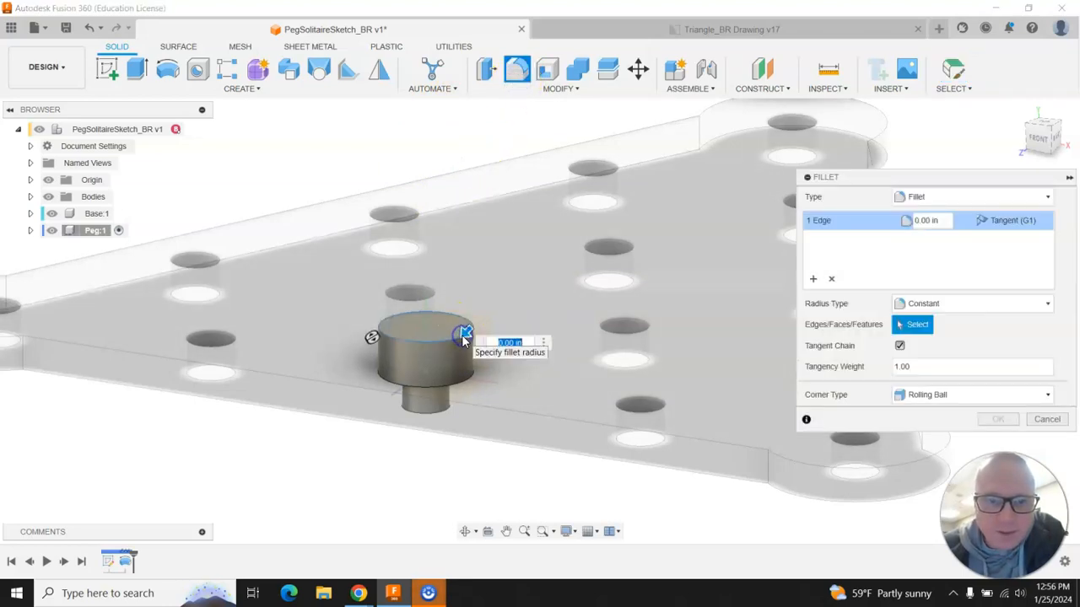
type("0")
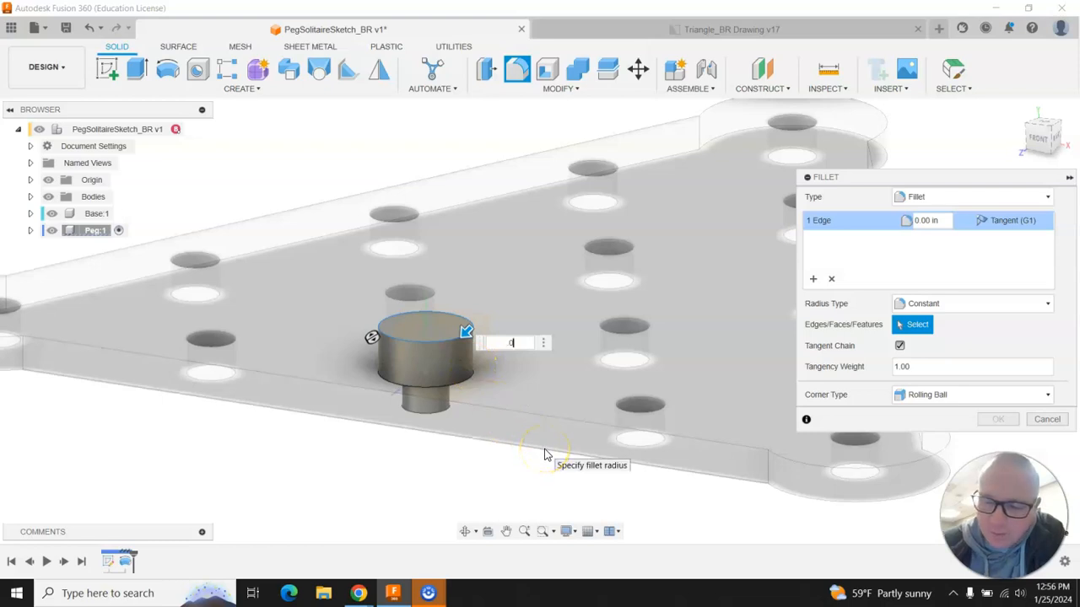
type(".05")
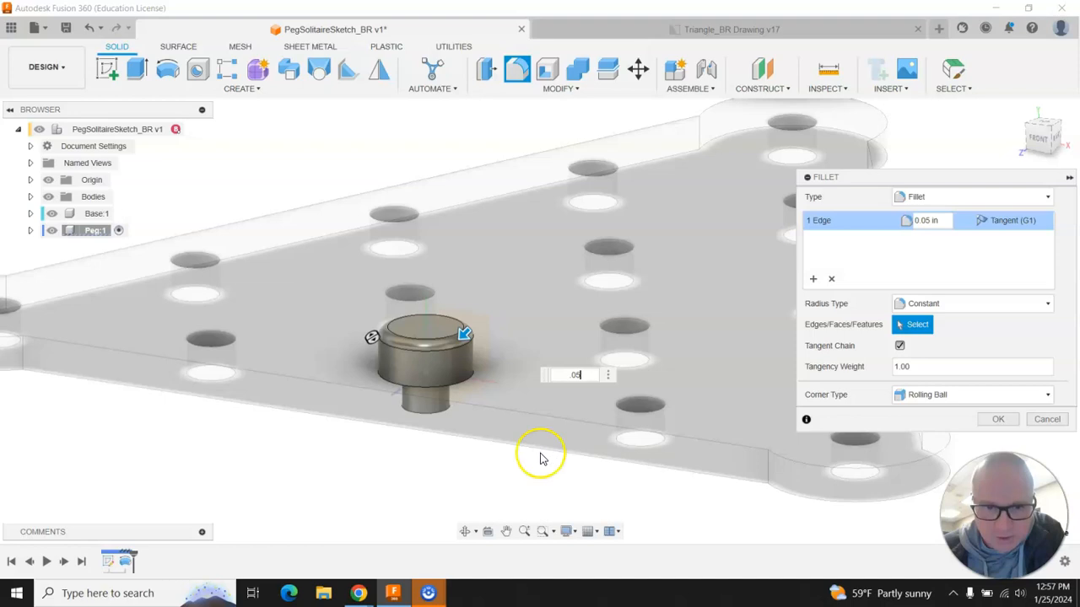
left_click(456, 382)
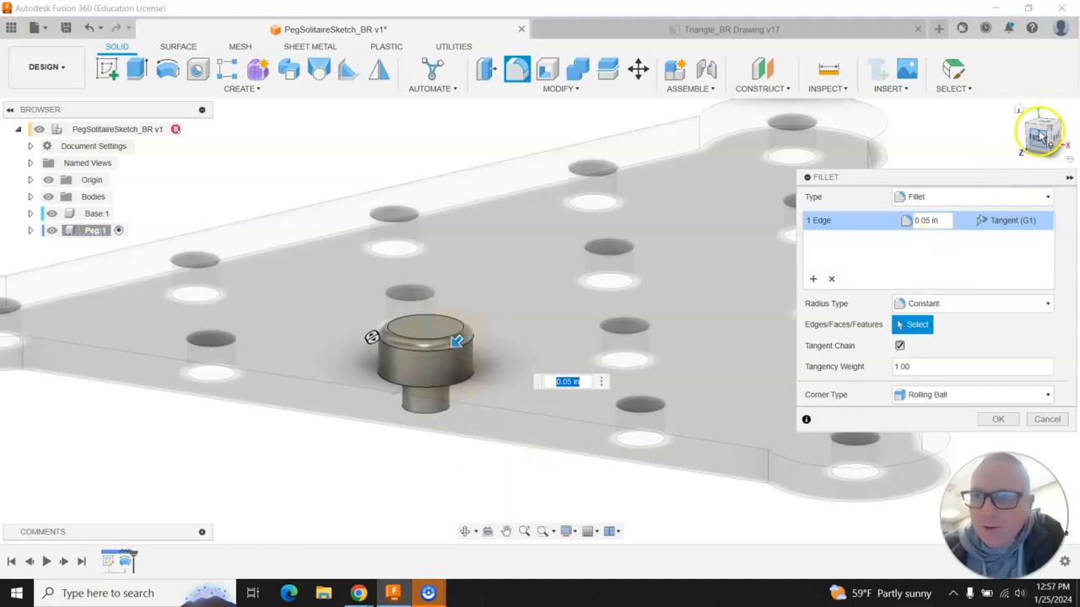
left_click(1044, 157)
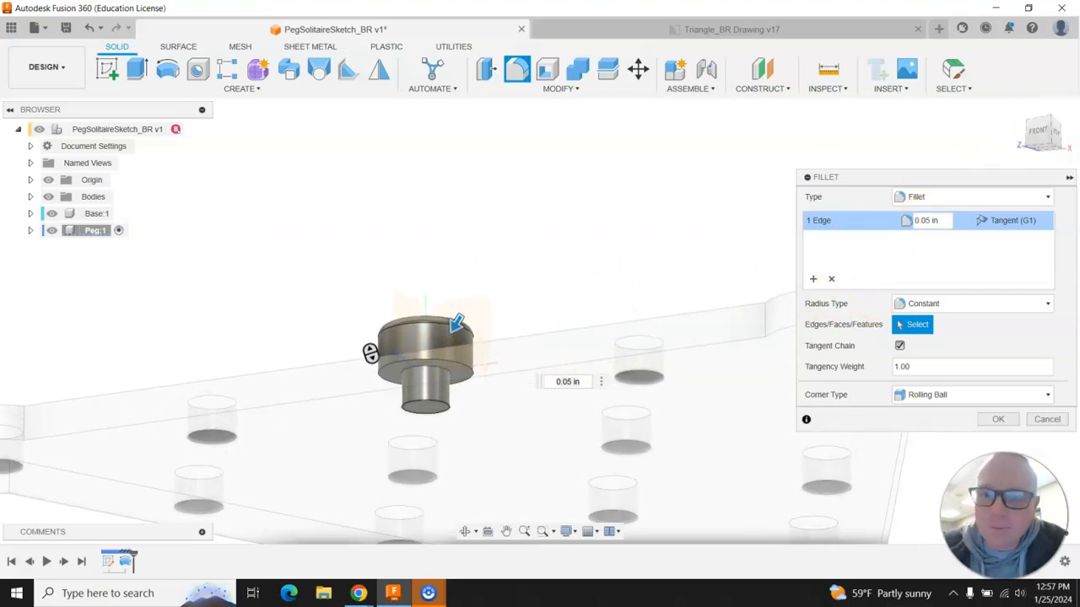
left_click(1016, 422)
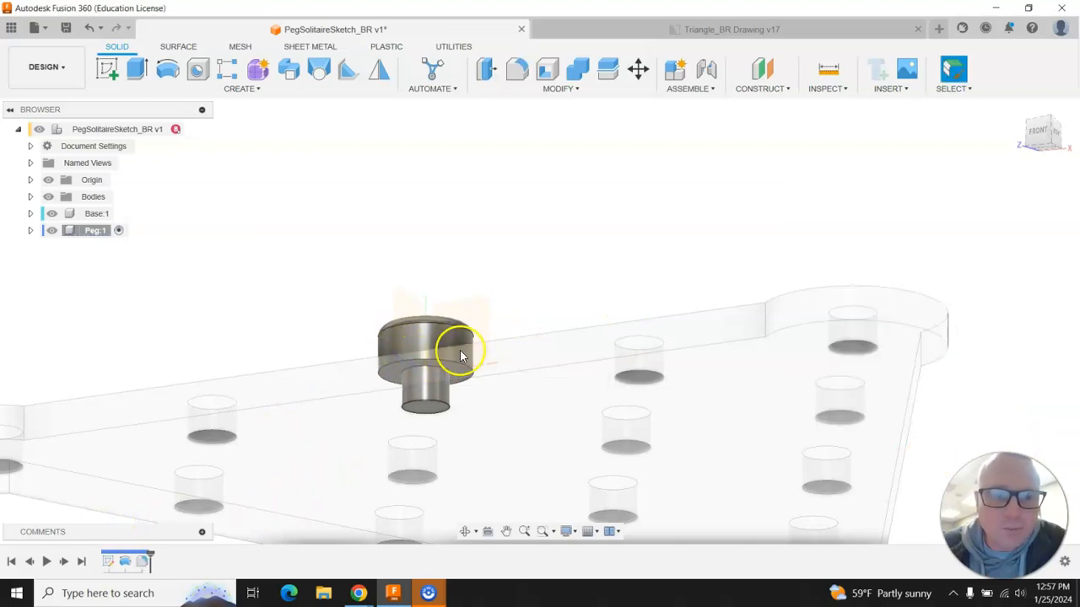
Fillet the bottom circular edge of the peg shank with a 0.05 in constant radius
left_click(1038, 149)
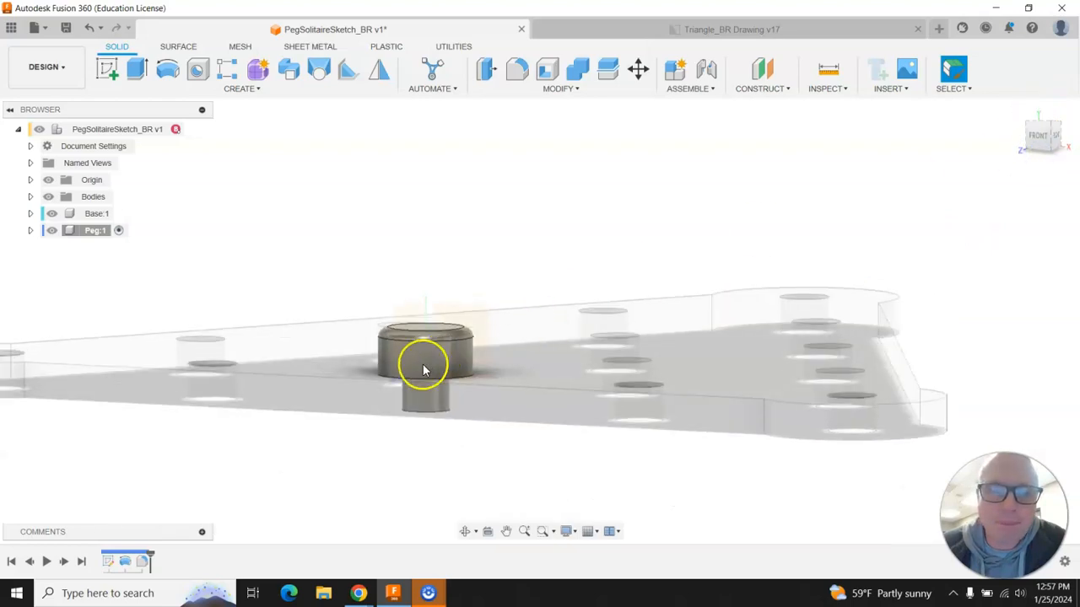
left_click(1036, 135)
scroll(583, 330, "up", 10)
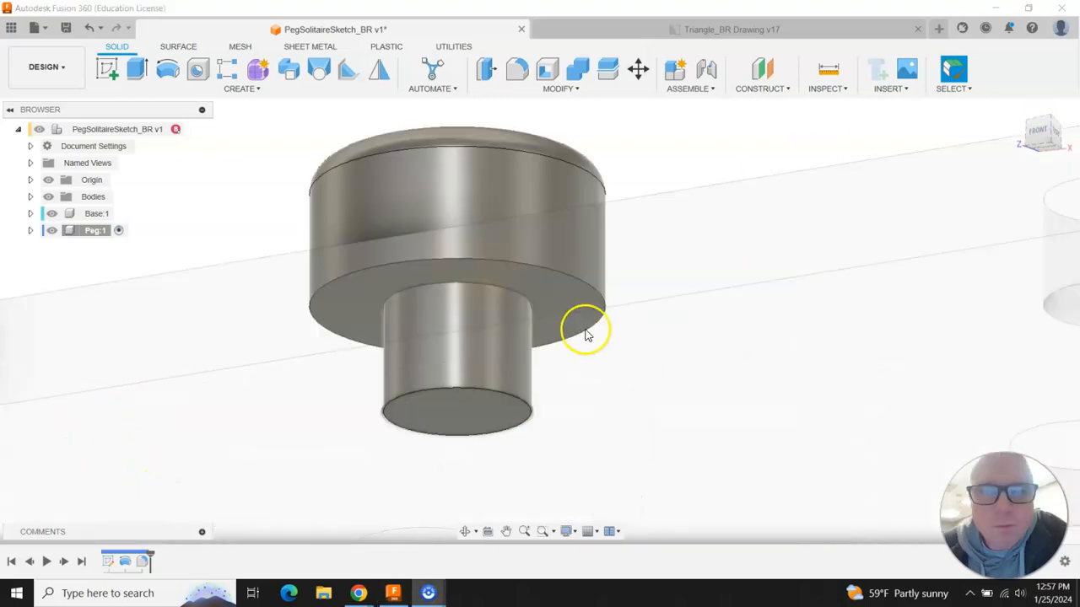
left_click(518, 71)
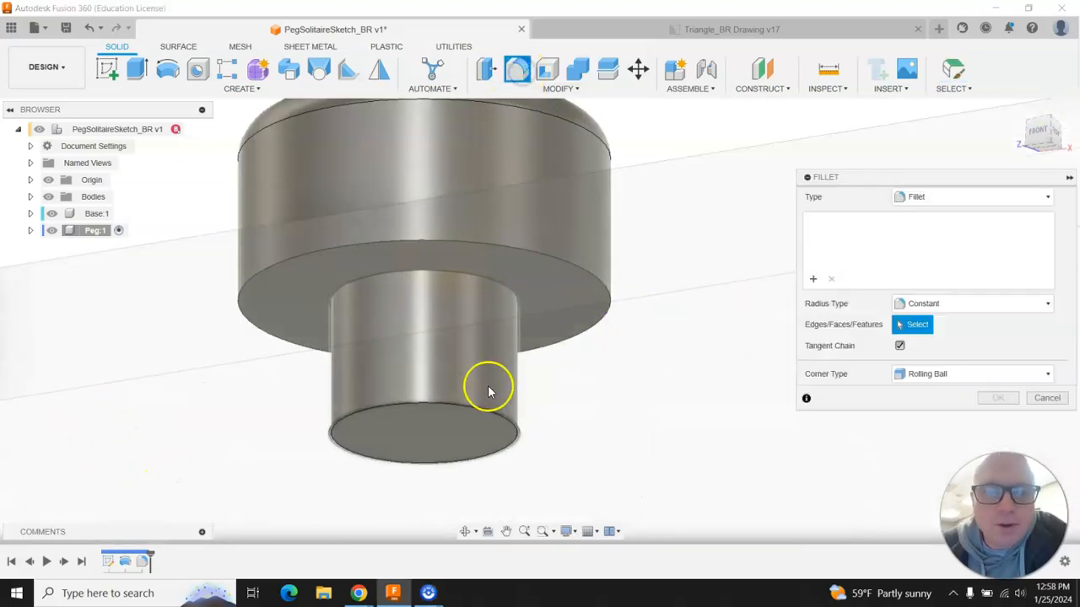
scroll(504, 436, "up", 5)
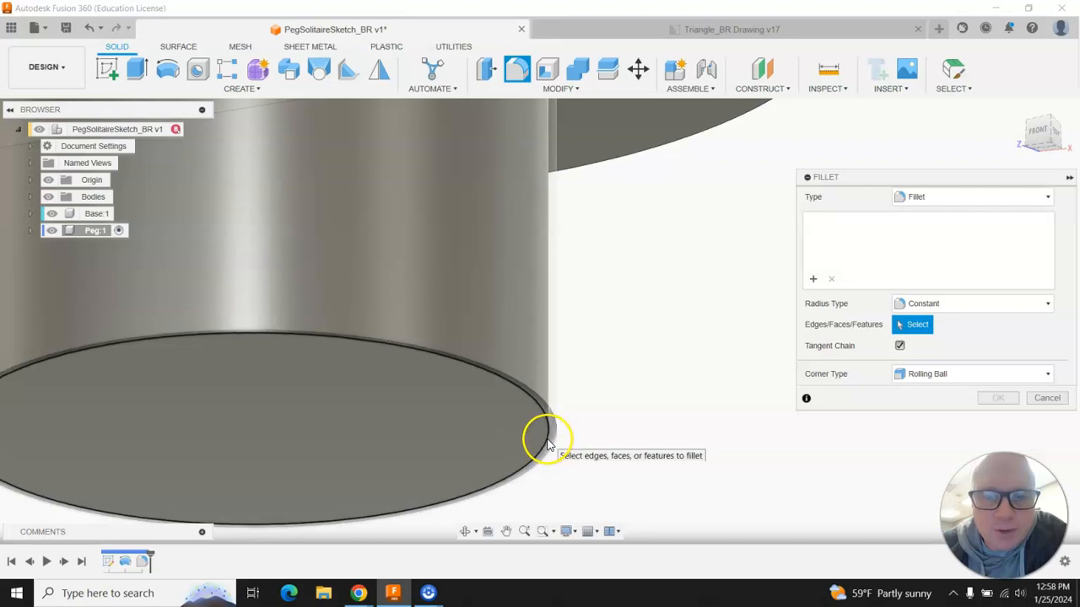
left_click(549, 441)
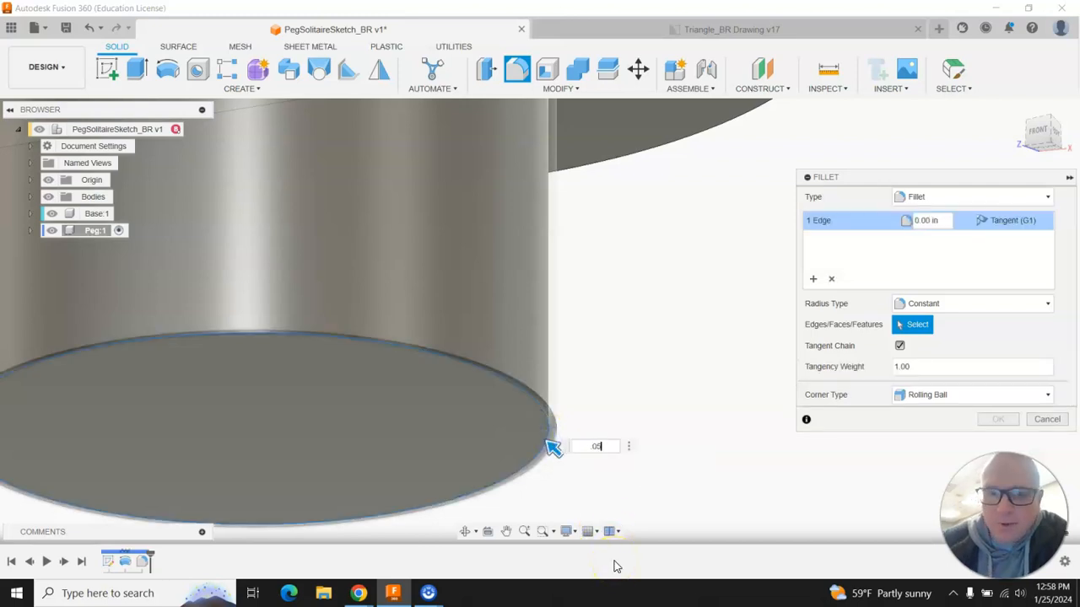
scroll(542, 379, "down", 5)
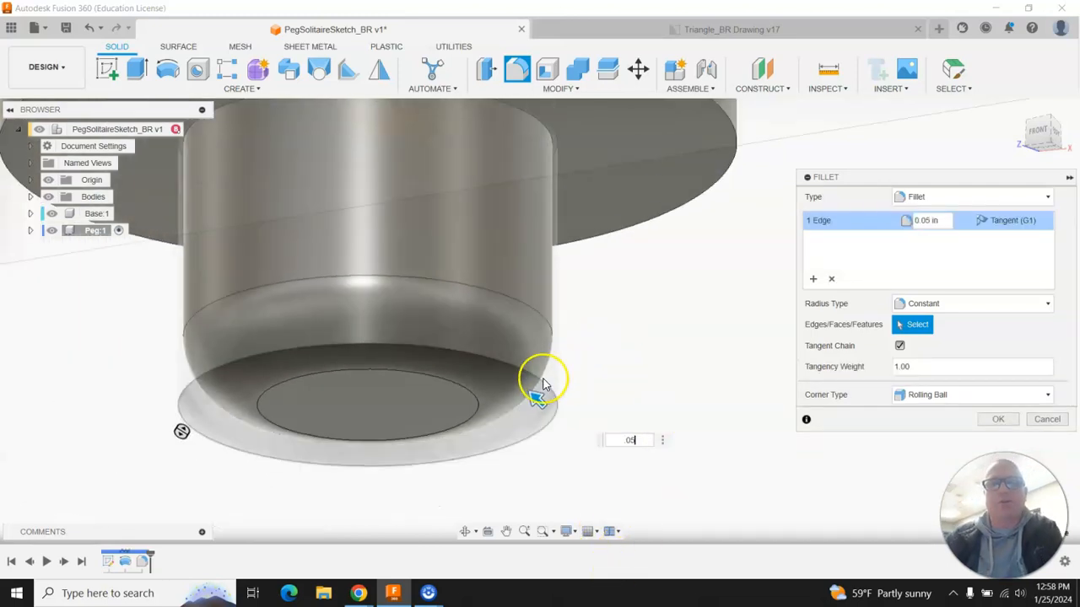
left_click(995, 417)
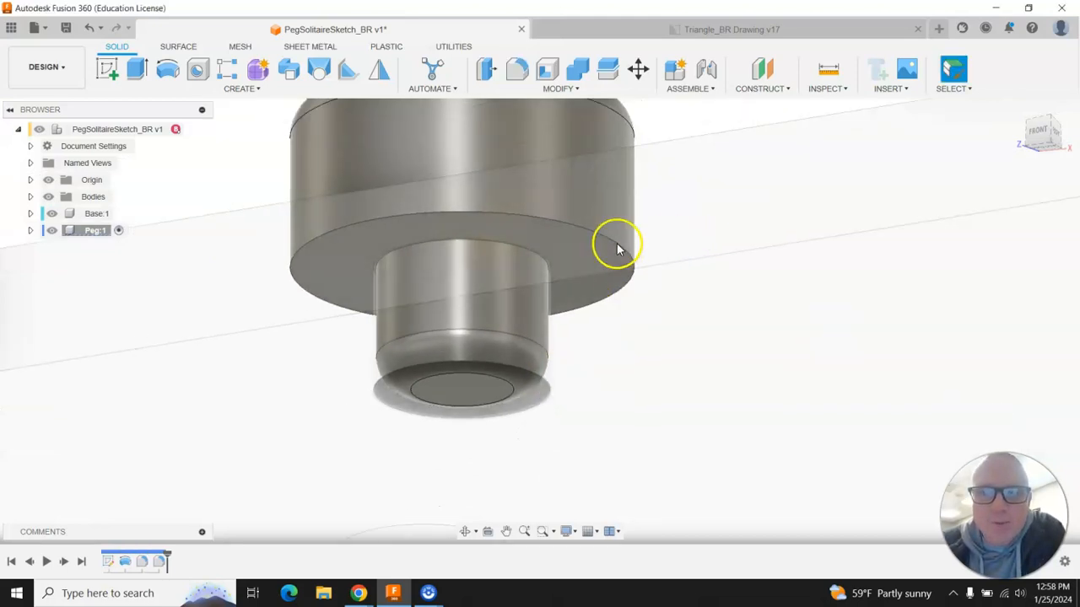
Fillet the lower outer edge of the peg head with a 0.05 in constant radius
left_click(517, 69)
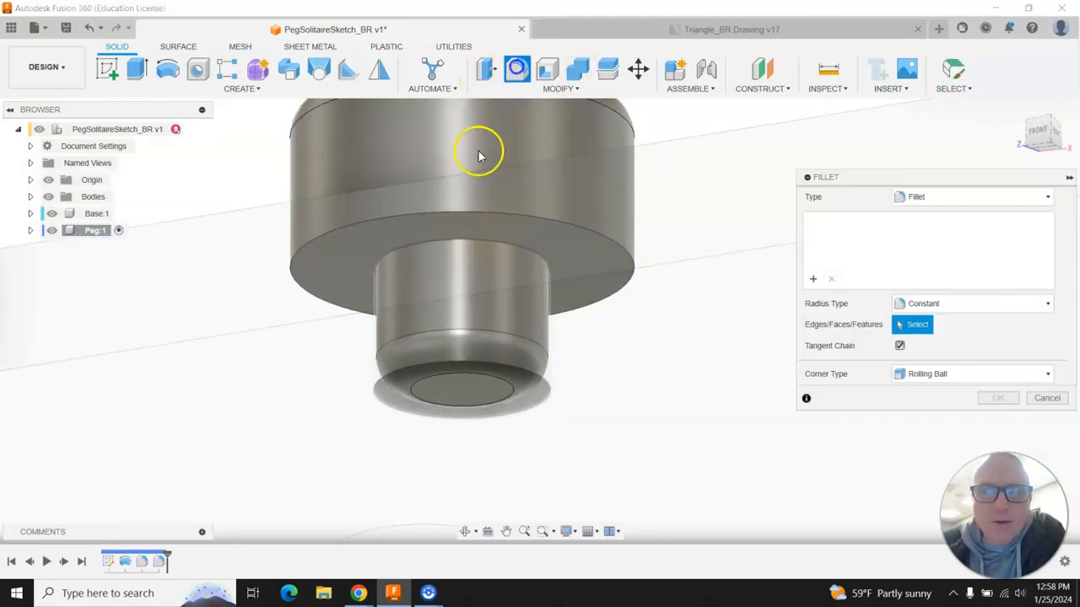
left_click(455, 212)
type("0")
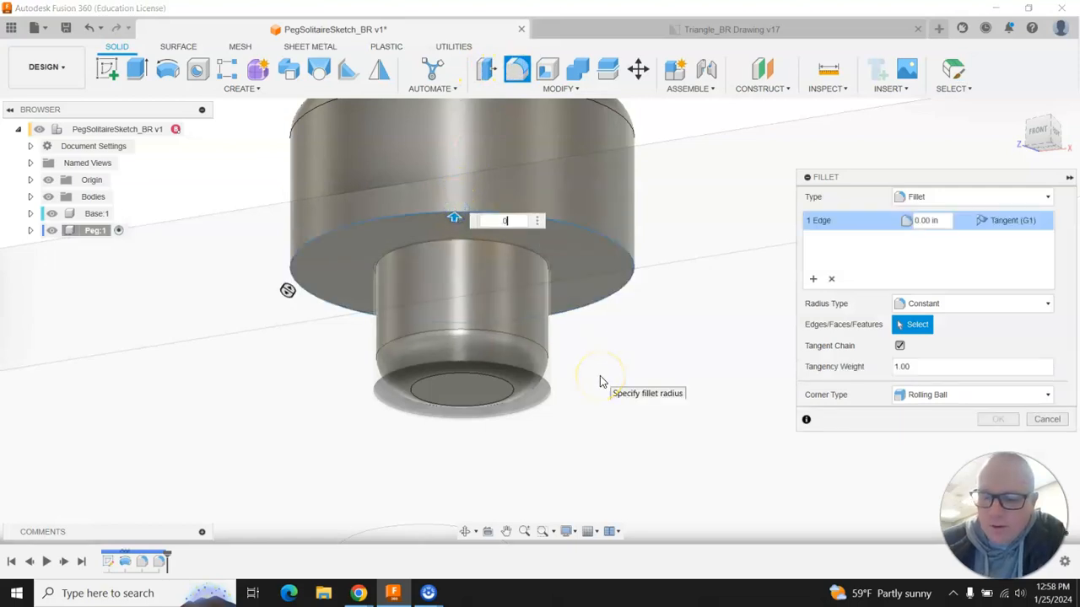
type(".05")
key("Return")
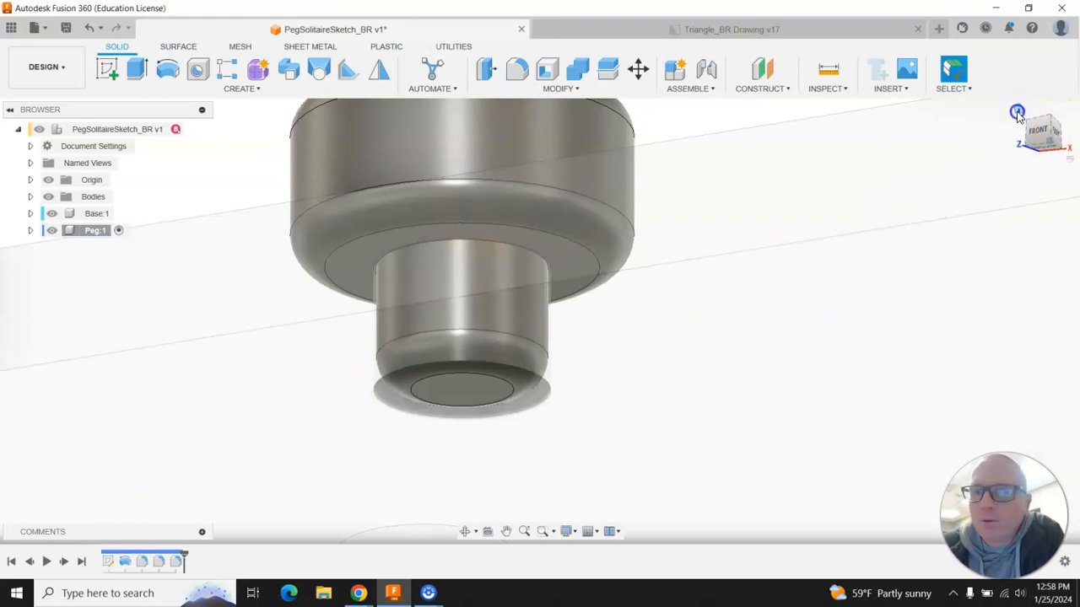
Activate the top-level PegSolitaireSketch_BR assembly and hide its origin planes and axes
left_click(1018, 114)
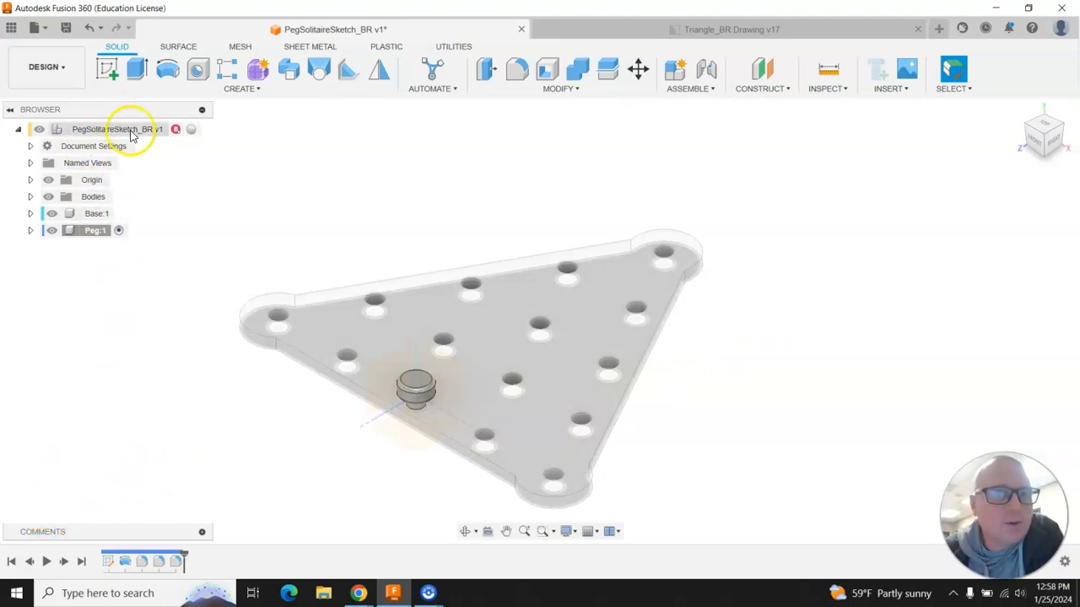
left_click(191, 130)
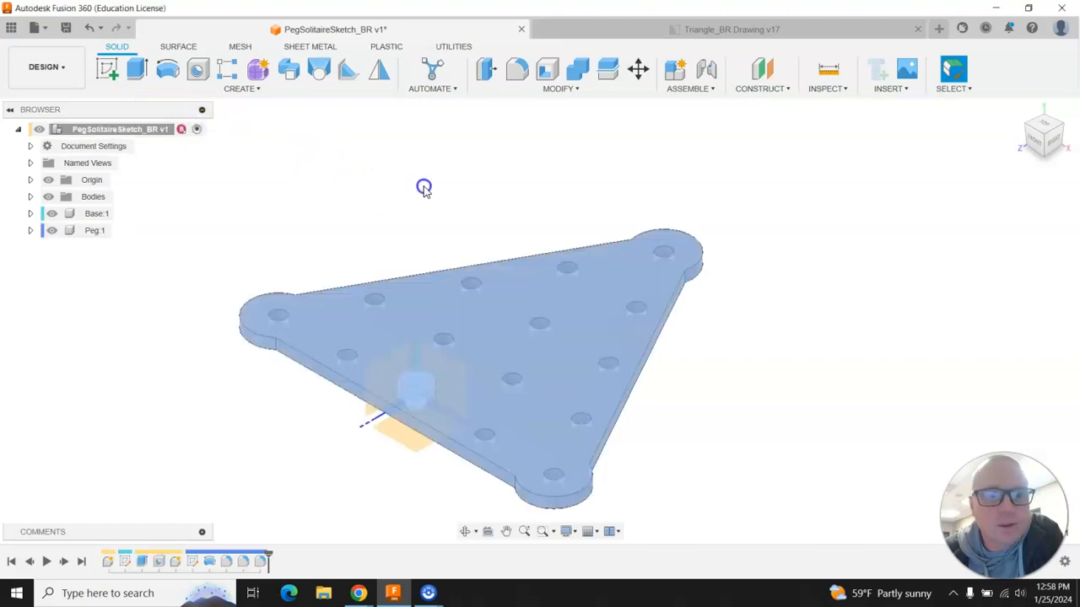
left_click(422, 186)
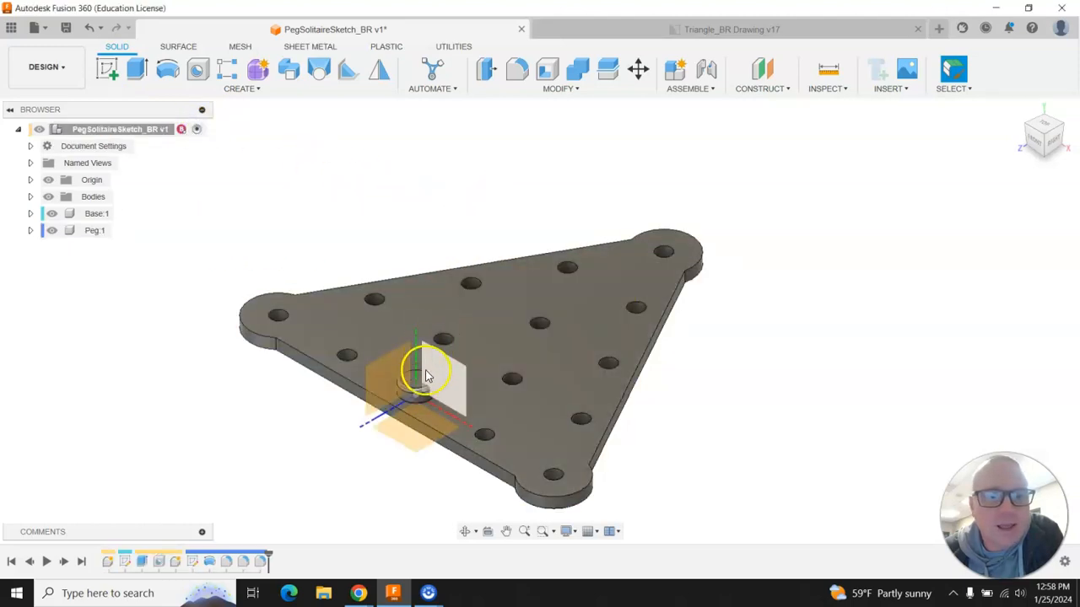
left_click(47, 200)
left_click(48, 182)
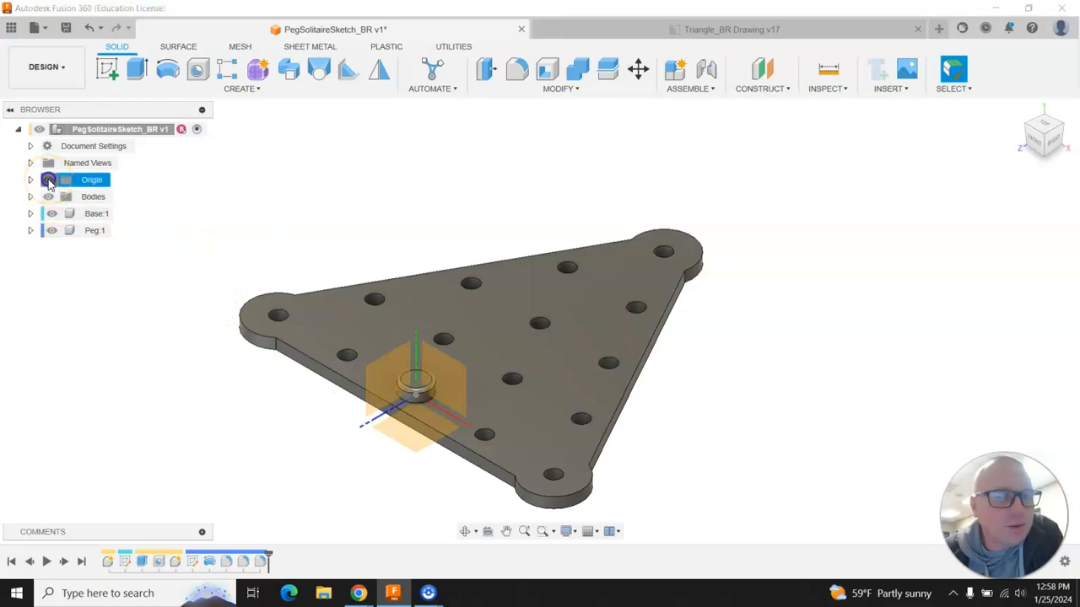
left_click(48, 181)
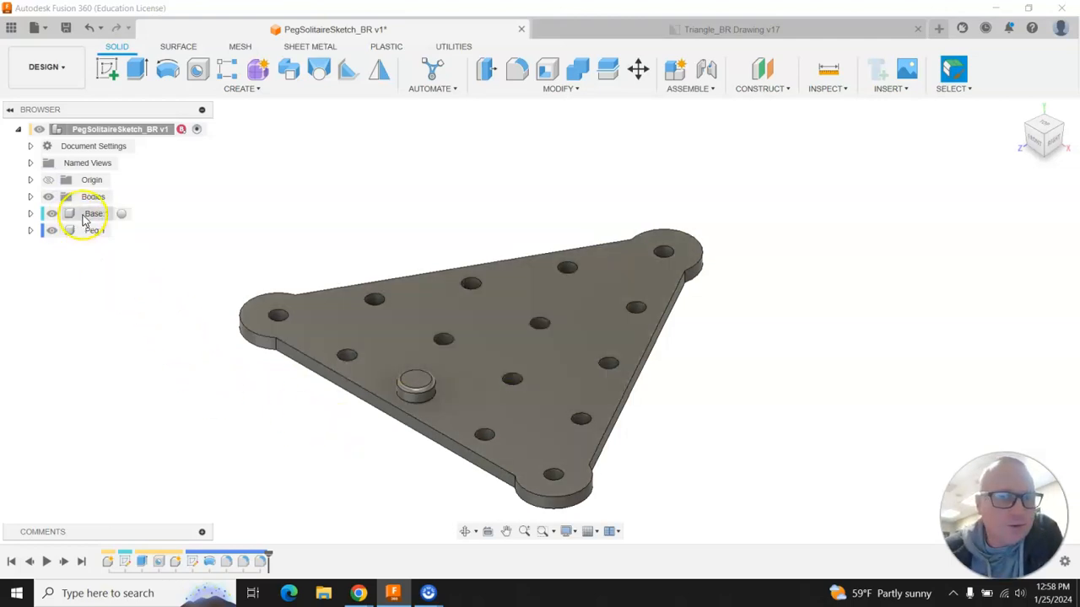
Assign the Cherry wood physical material from the Fusion 360 Material Library to the Base component
right_click(84, 217)
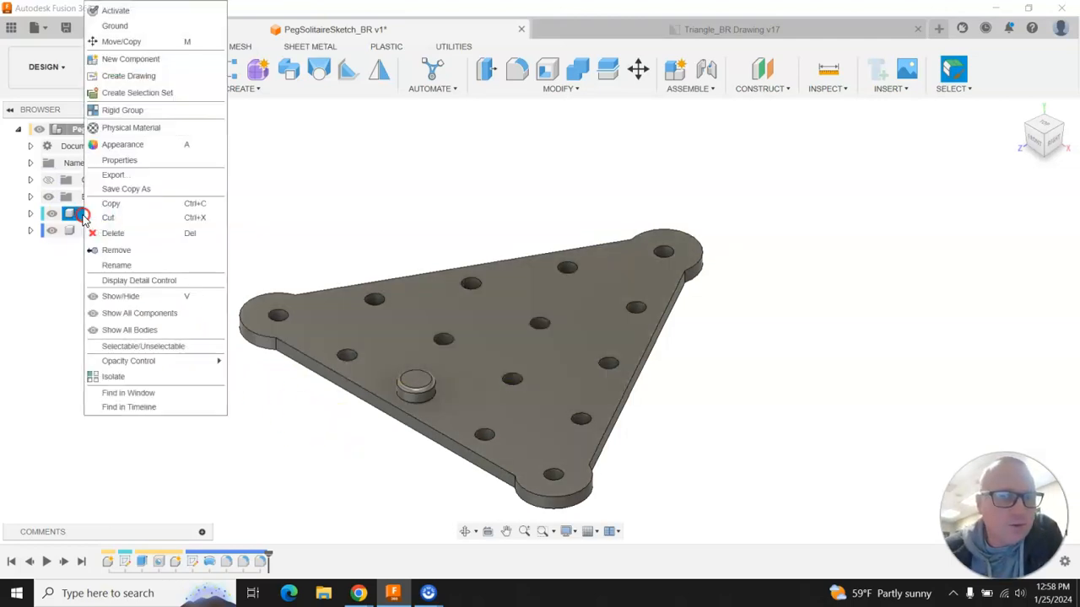
left_click(141, 131)
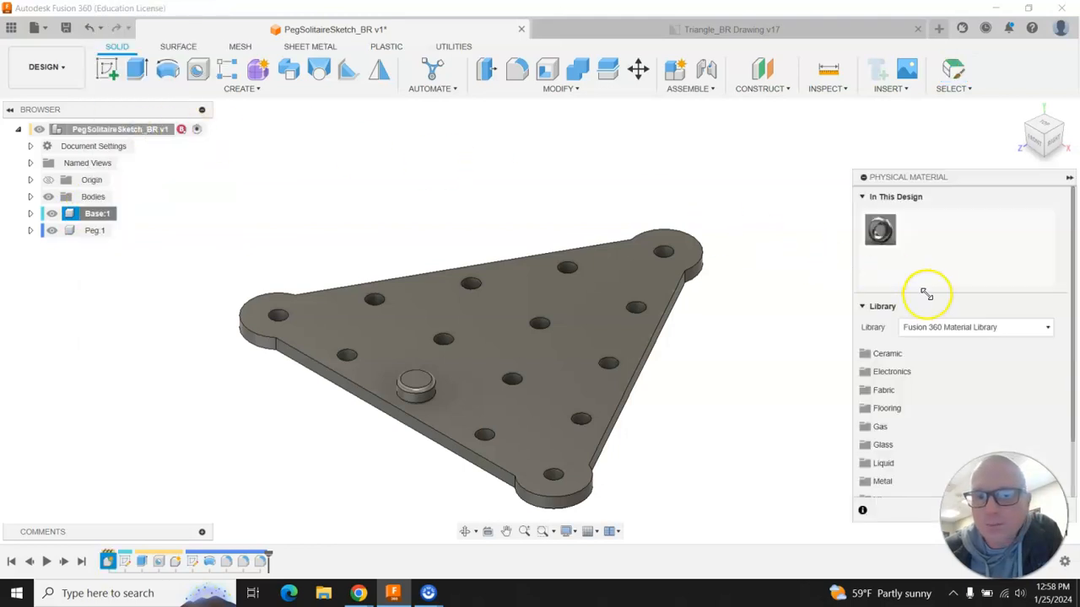
left_click(881, 488)
scroll(928, 416, "down", 2)
scroll(928, 417, "down", 3)
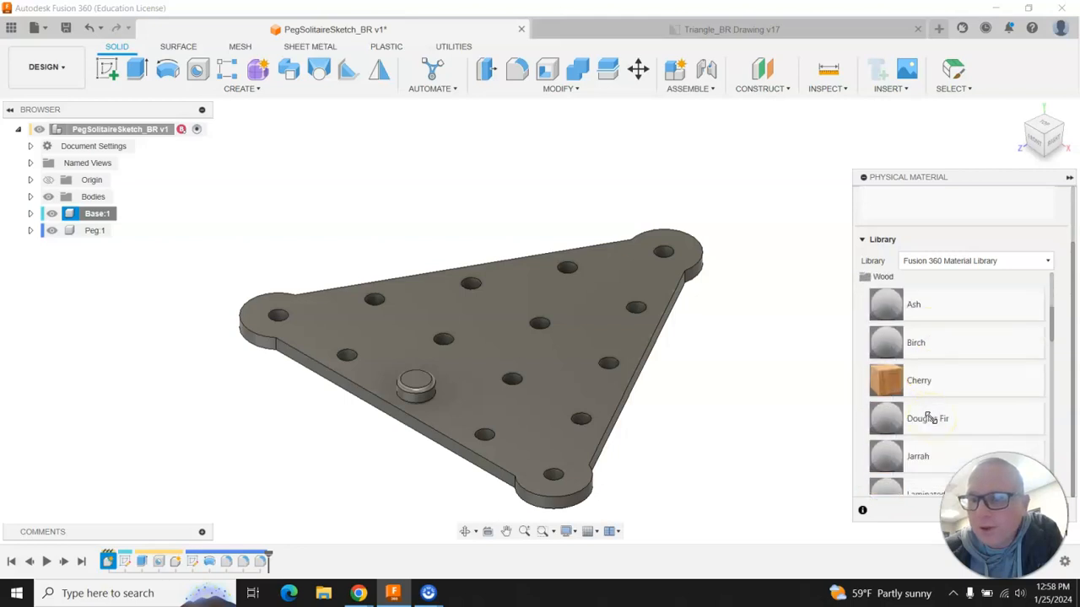
scroll(930, 418, "down", 1)
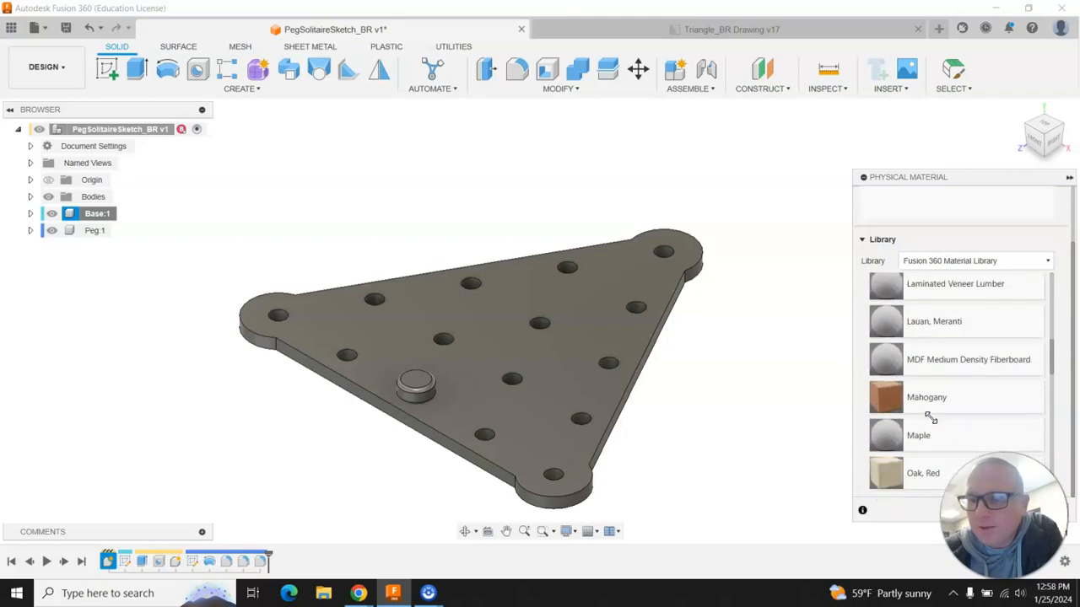
scroll(931, 417, "down", 4)
scroll(931, 418, "down", 10)
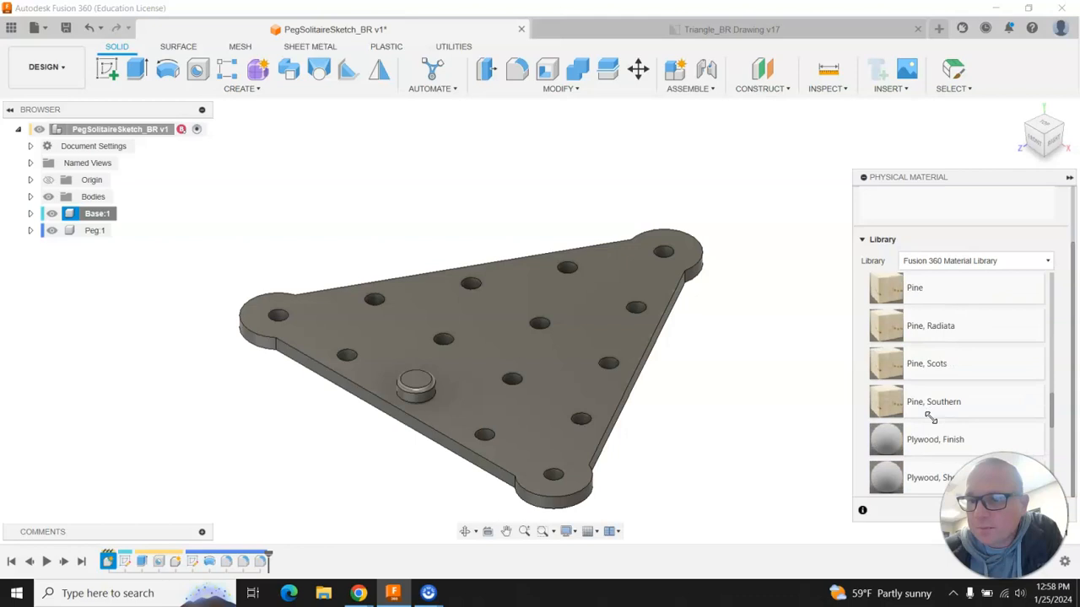
scroll(931, 417, "down", 1)
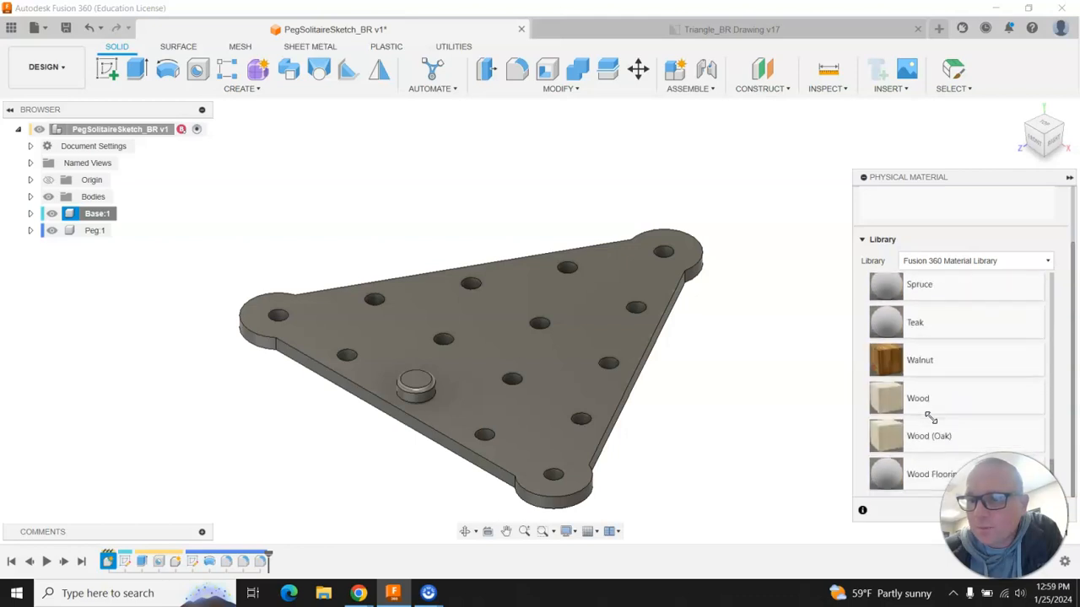
scroll(930, 417, "up", 14)
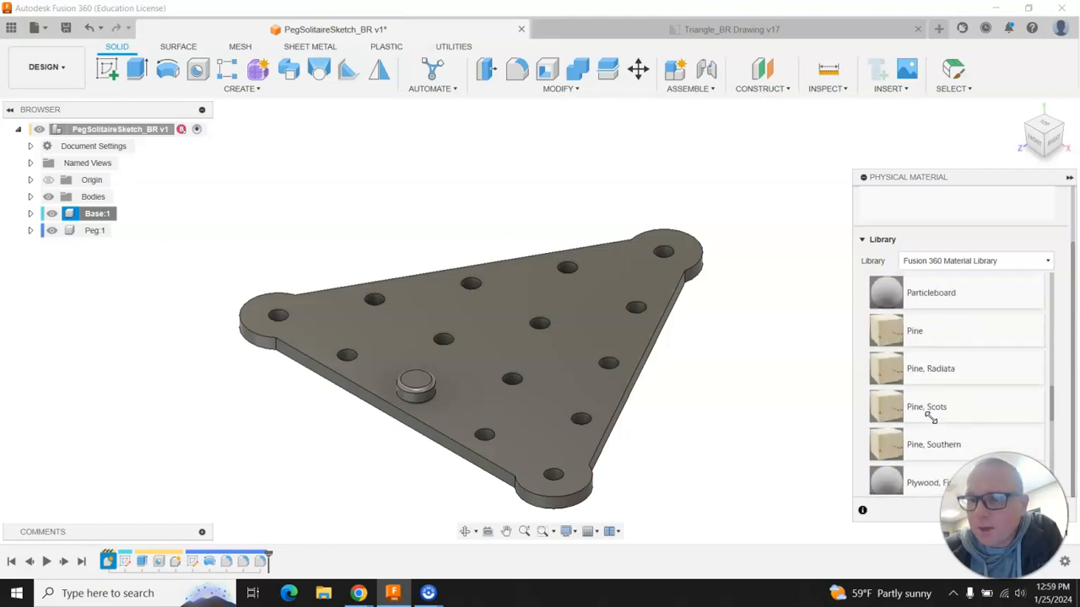
scroll(931, 418, "up", 7)
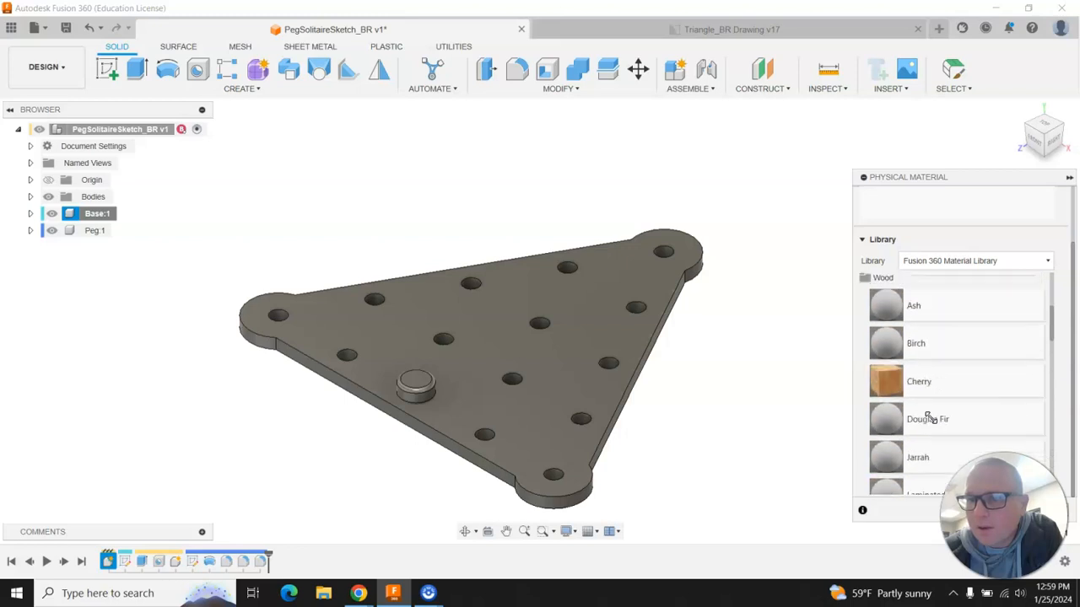
left_click(905, 387)
left_click_drag(861, 381, 585, 368)
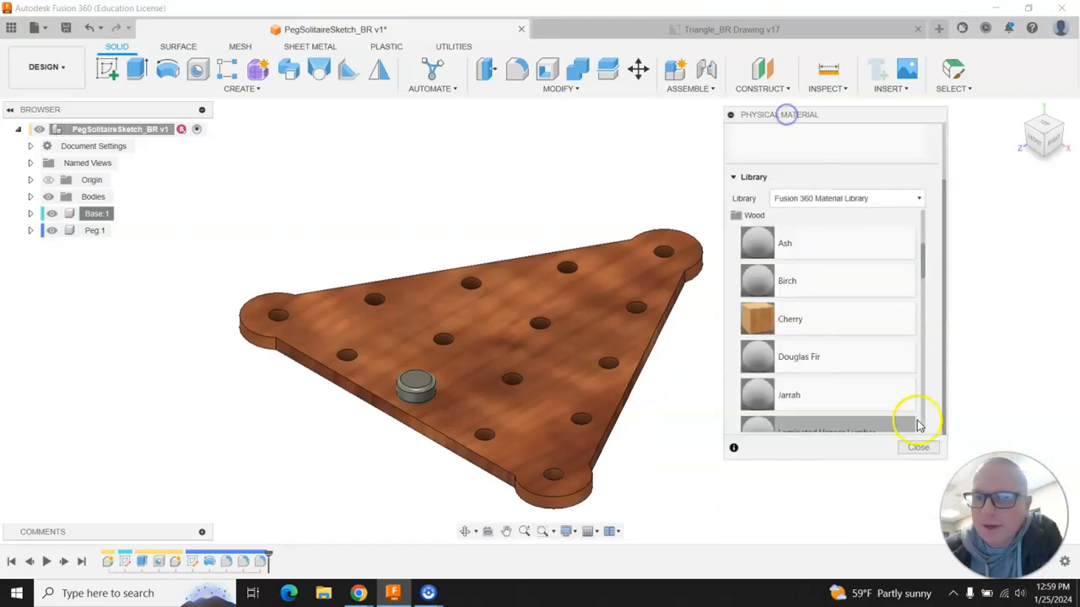
left_click(917, 446)
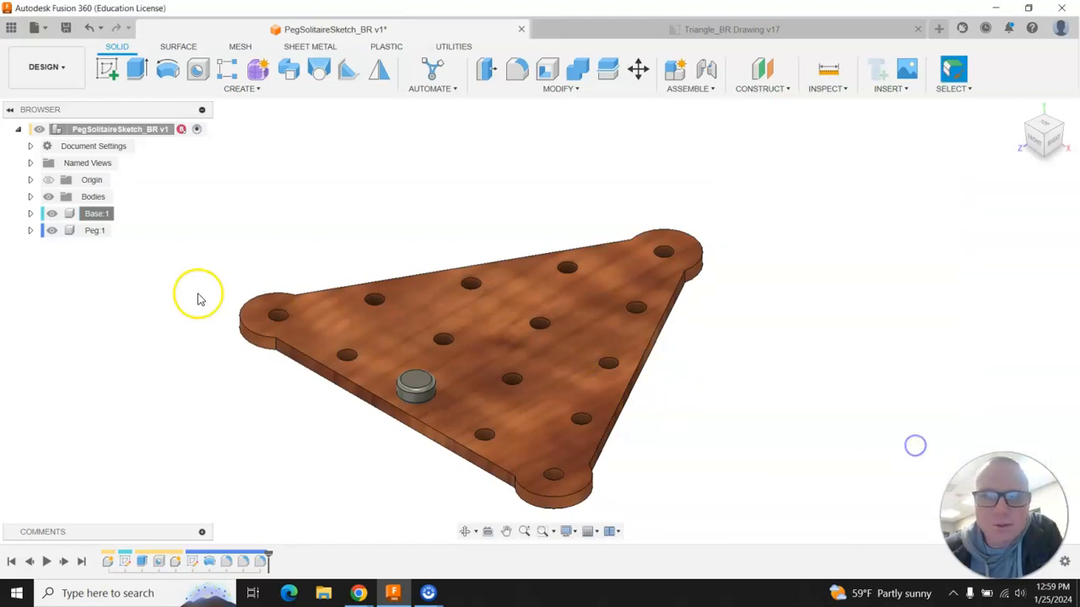
Assign the ABS Plastic physical material from the Fusion 360 Material Library to the Peg component
right_click(84, 233)
left_click(140, 133)
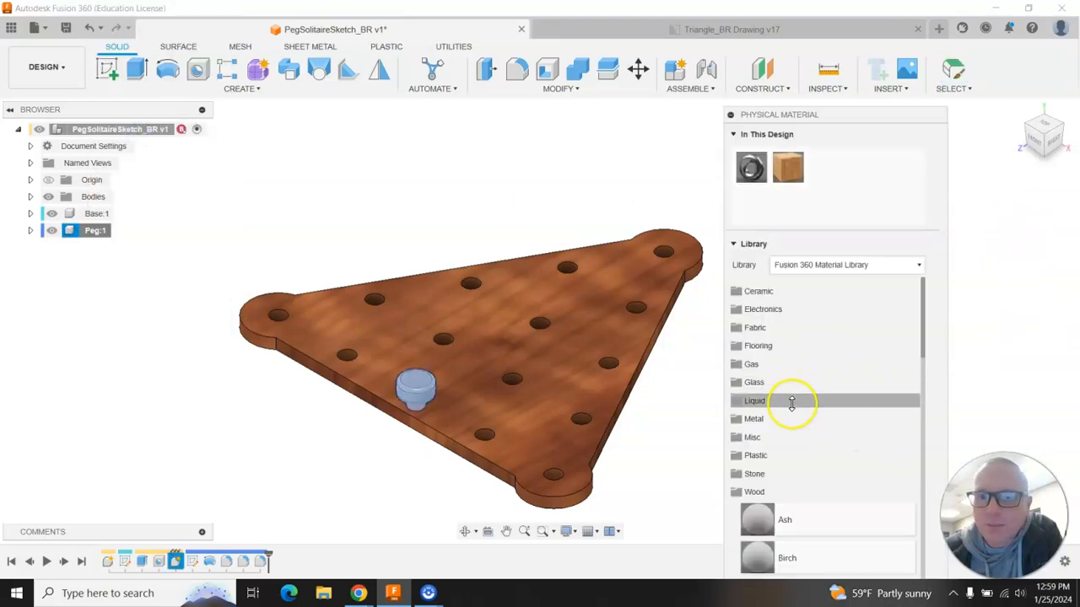
left_click(773, 455)
scroll(810, 405, "down", 2)
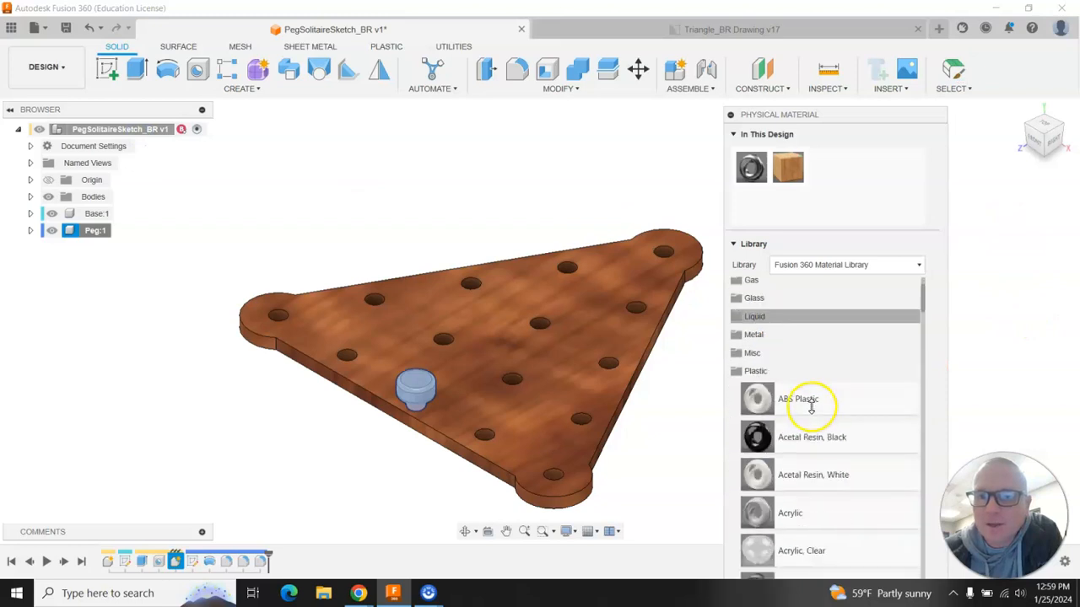
left_click_drag(802, 398, 416, 384)
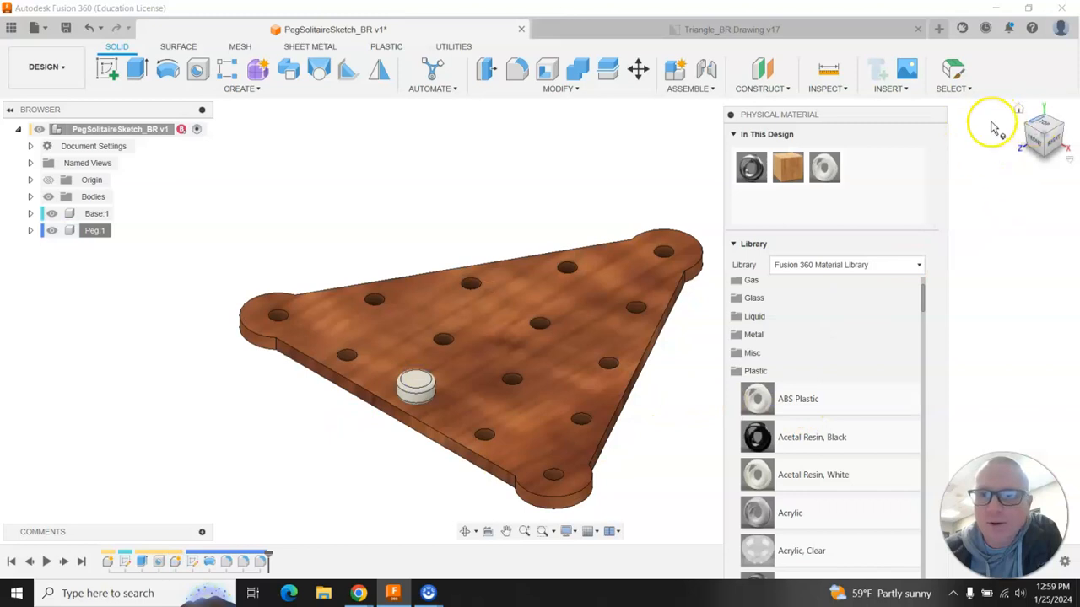
left_click(731, 116)
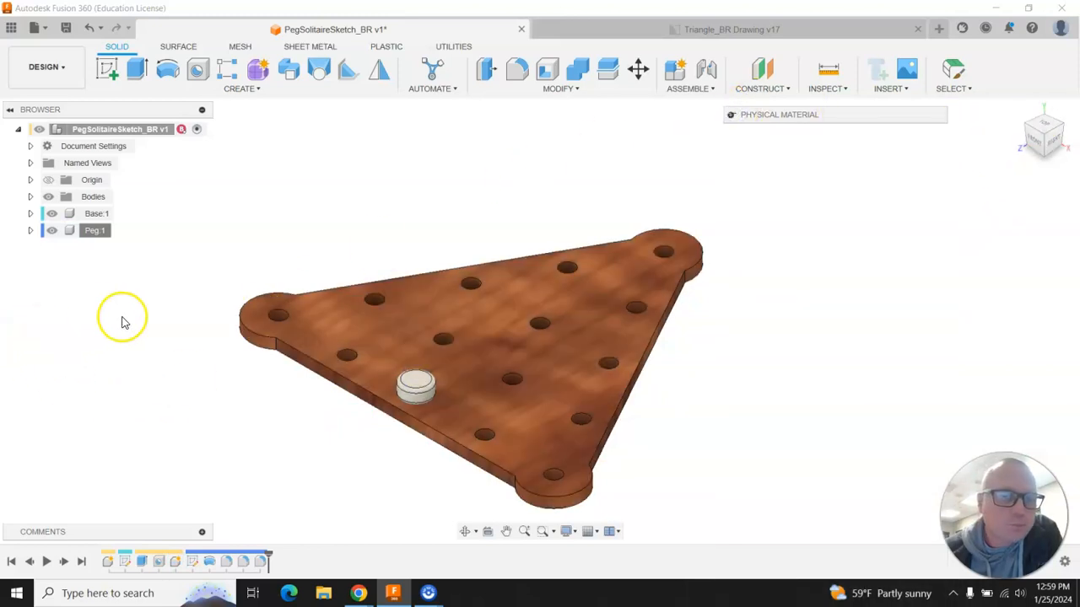
Move the peg up clear of the board and snap a joint's first component to the center of the peg head's underside, around the stem
left_click_drag(424, 391, 441, 292)
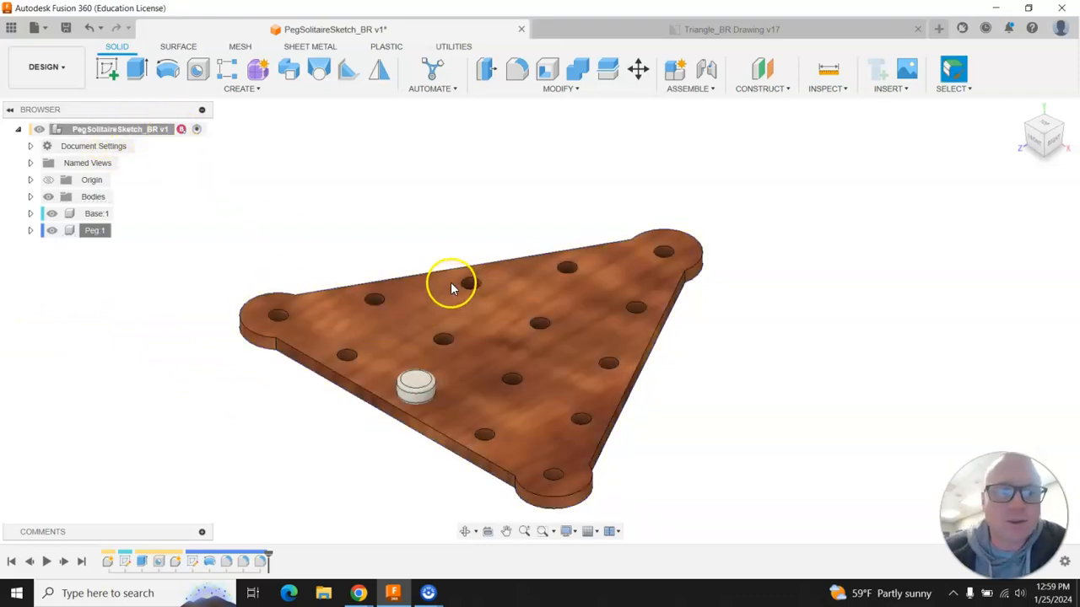
left_click_drag(424, 387, 432, 189)
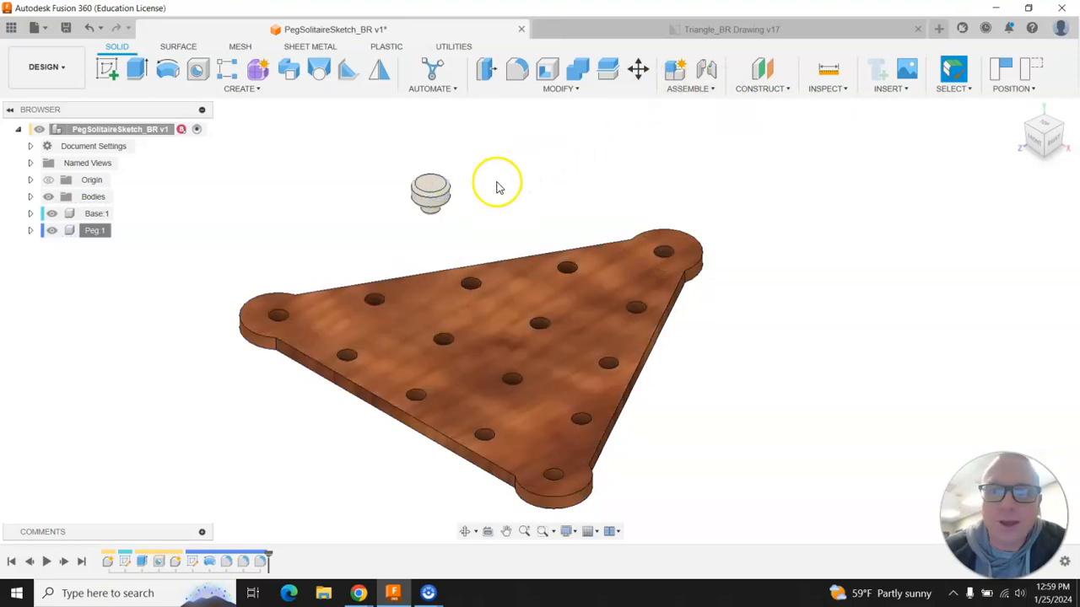
left_click(699, 89)
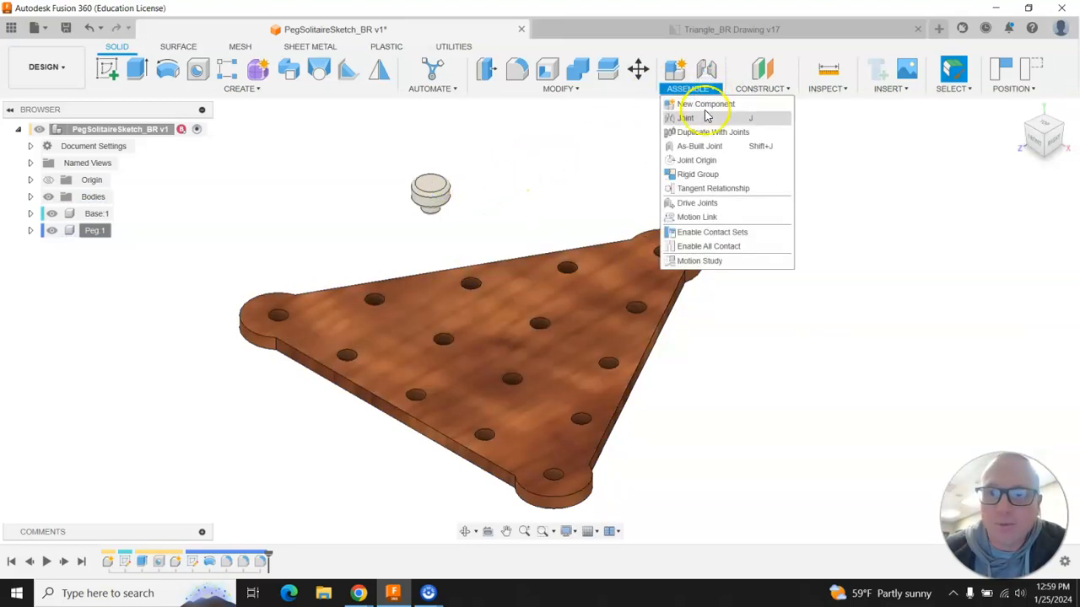
left_click(702, 118)
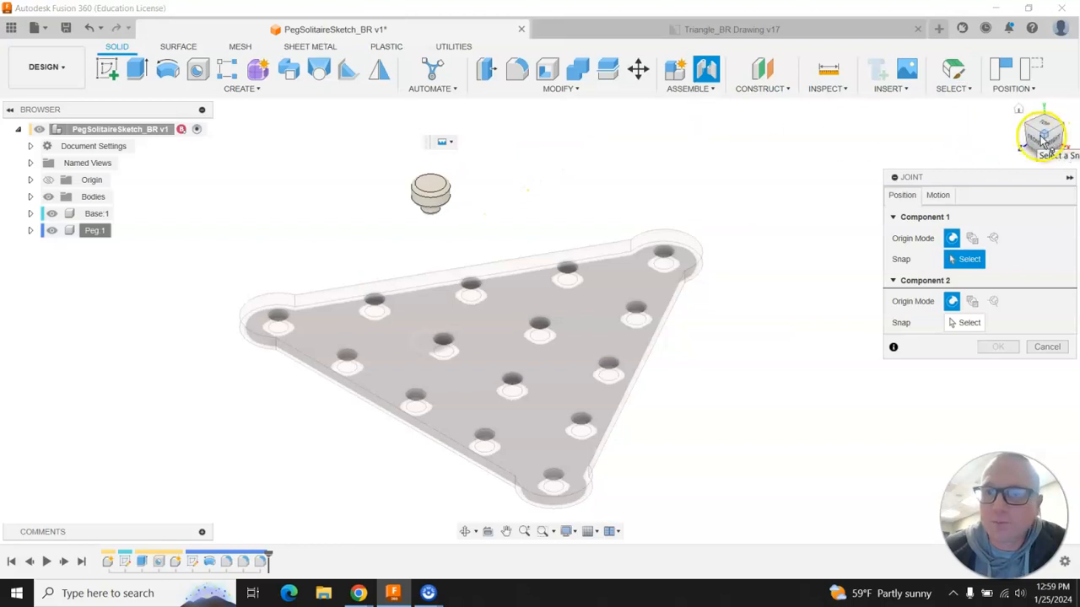
left_click(1045, 136)
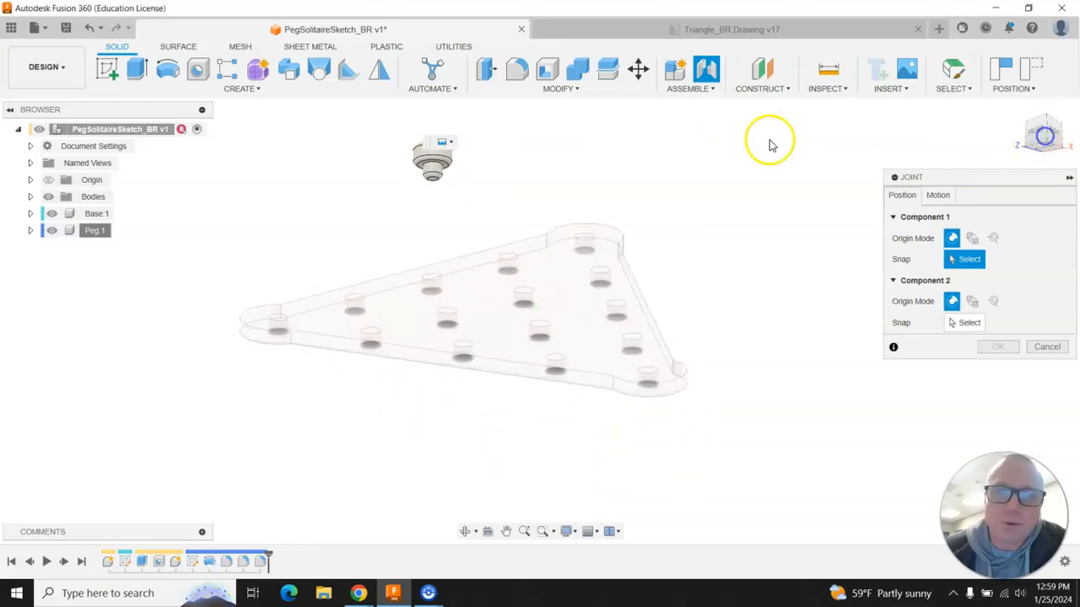
scroll(447, 152, "up", 5)
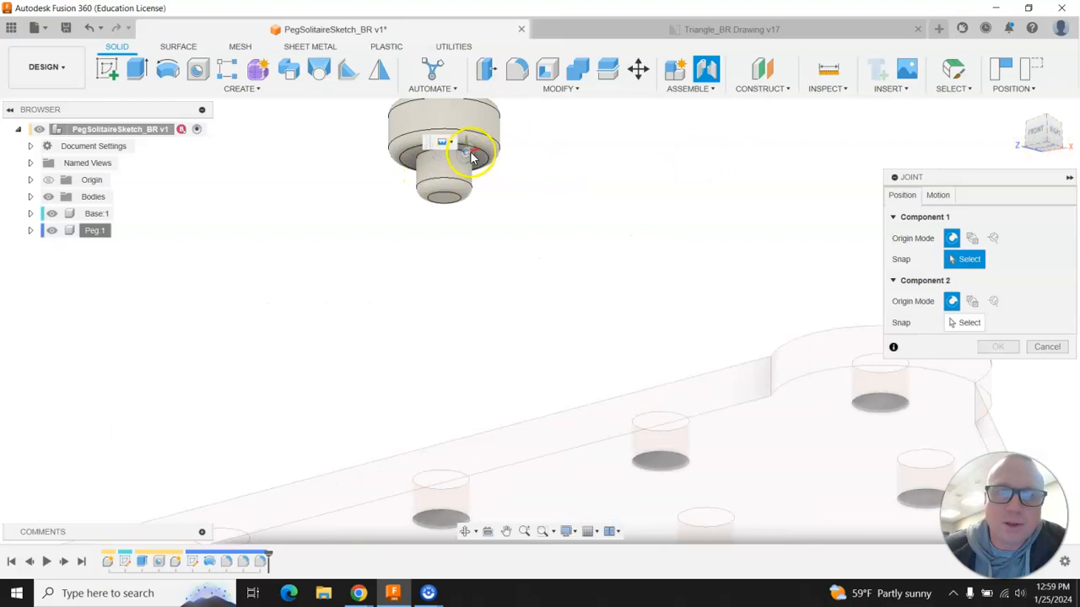
left_click(458, 168)
Set the joint's second snap to the top center of the middle hole along the board's front-left edge
scroll(427, 248, "down", 5)
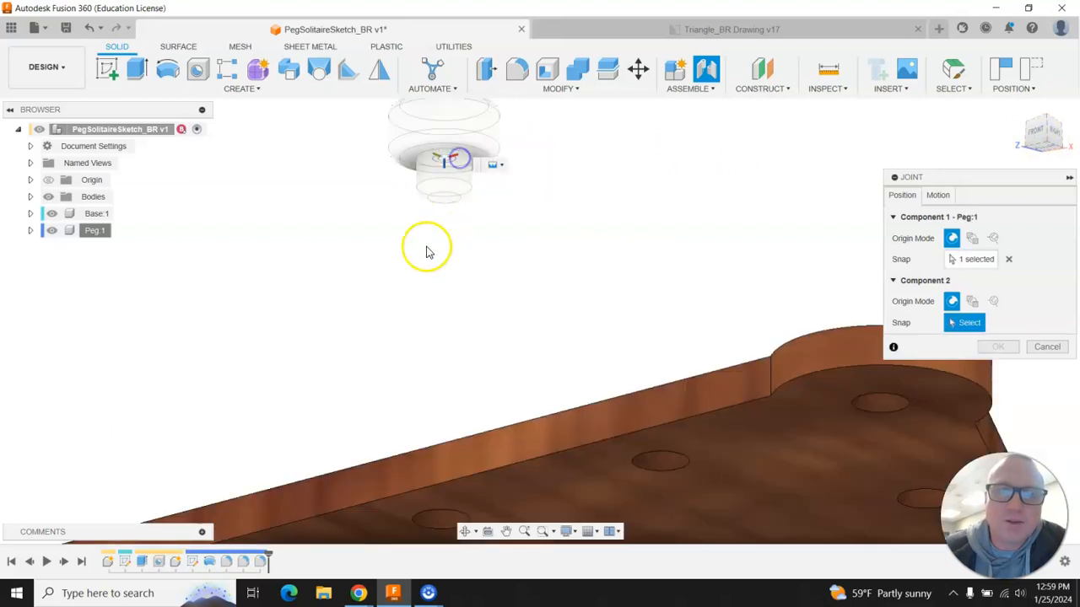
left_click_drag(1047, 122, 1041, 157)
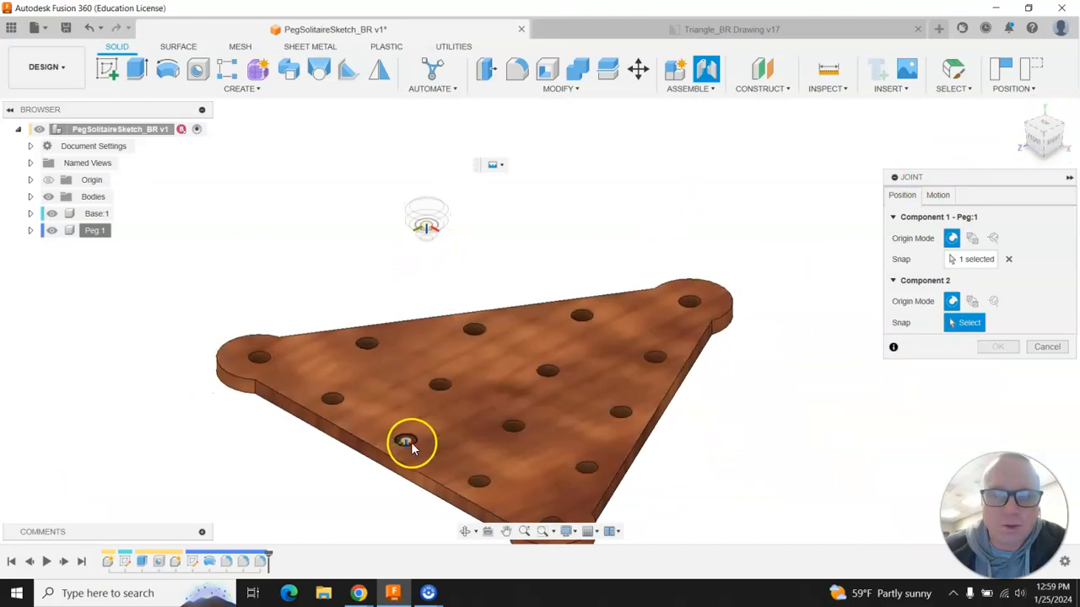
left_click(411, 442)
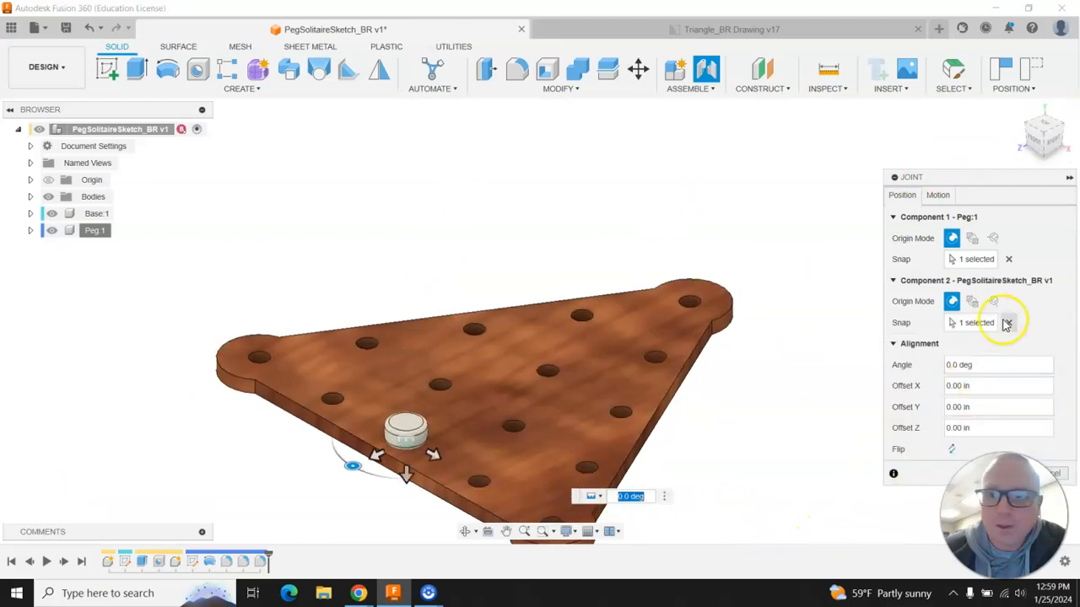
Set the peg joint's motion type to Revolute and create the joint
left_click(937, 195)
left_click(970, 217)
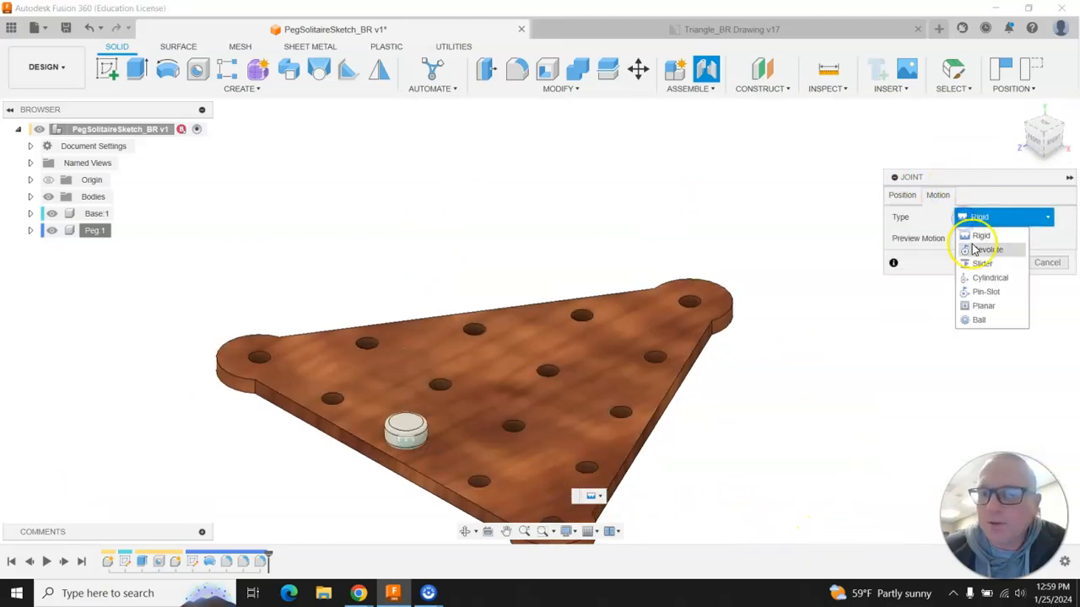
left_click(983, 249)
left_click(996, 368)
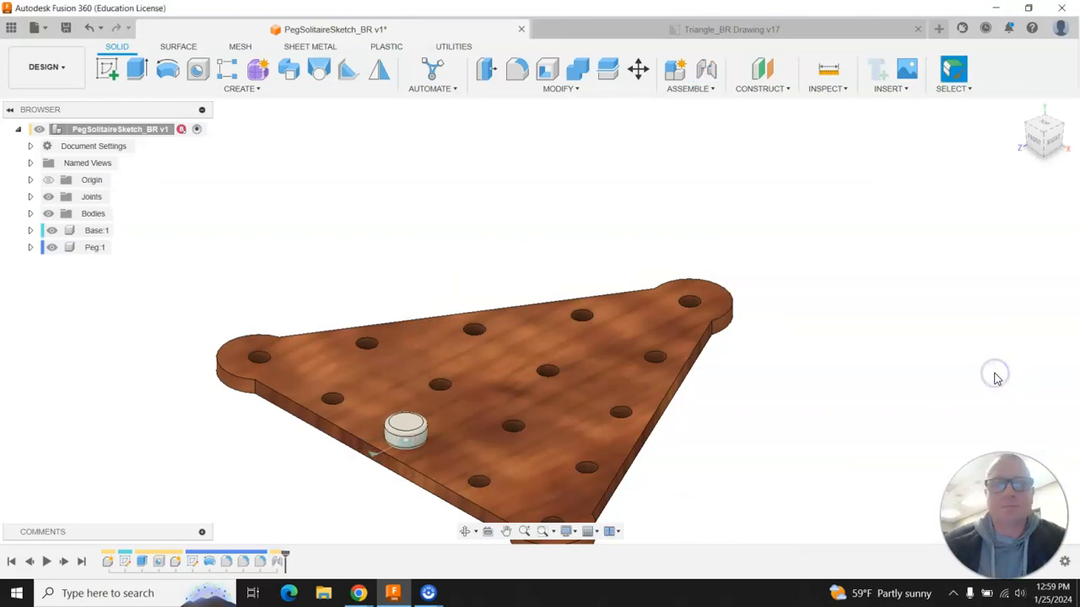
scroll(355, 269, "down", 3)
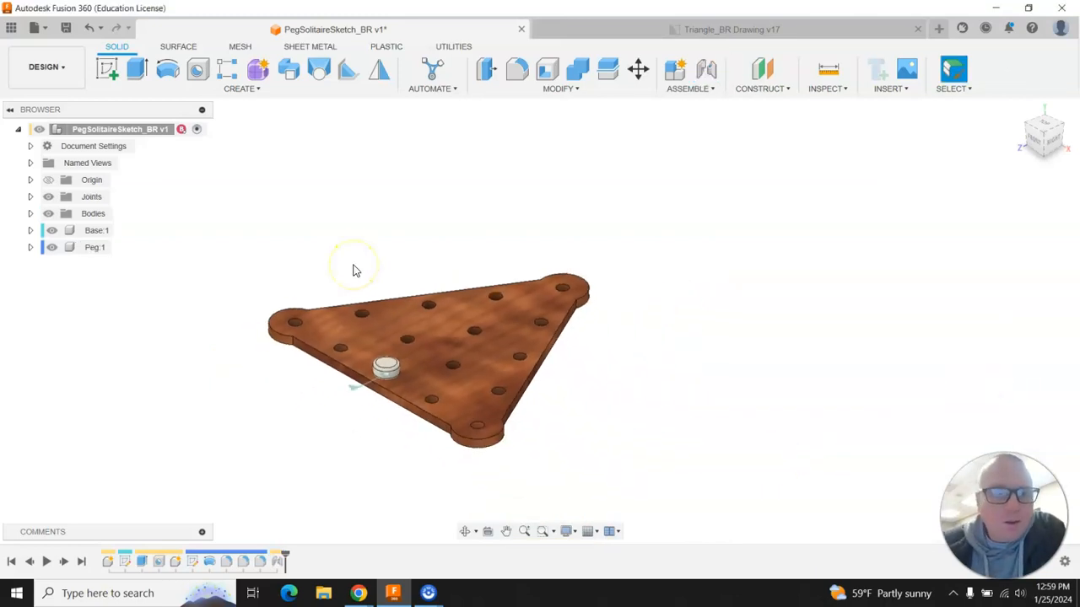